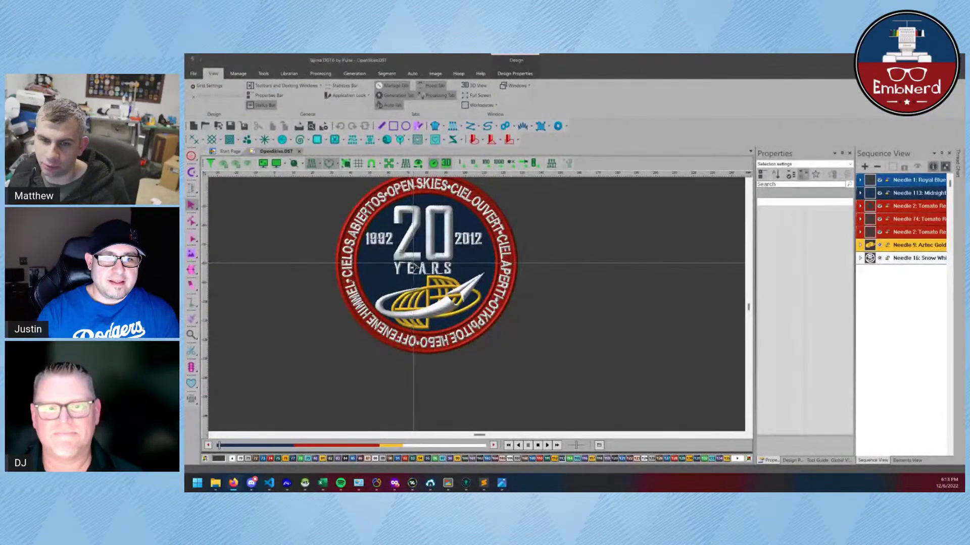
Try moving the grouped 20 YEARS lettering out of the badge into the empty area beside it, and undo the move
{"action": "left_click", "coordinate": [422, 270]}
{"action": "left_click_drag", "start_coordinate": [424, 271], "coordinate": [427, 286]}
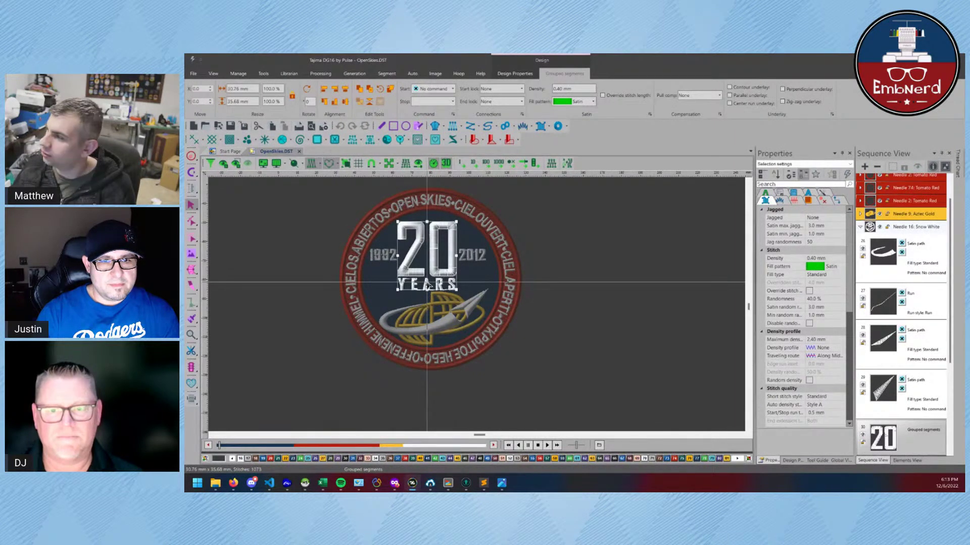
{"action": "left_click_drag", "start_coordinate": [427, 285], "coordinate": [566, 273]}
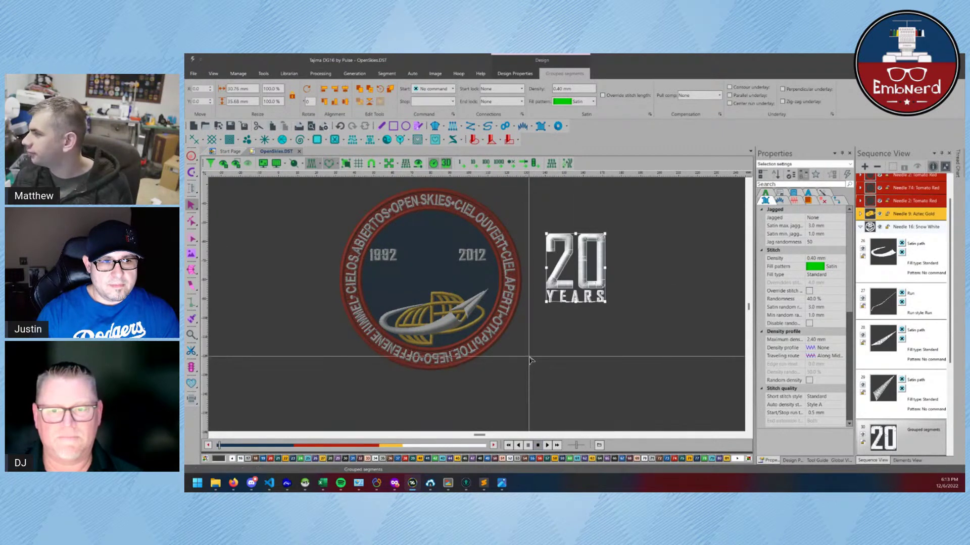
{"action": "key", "text": "ctrl+z"}
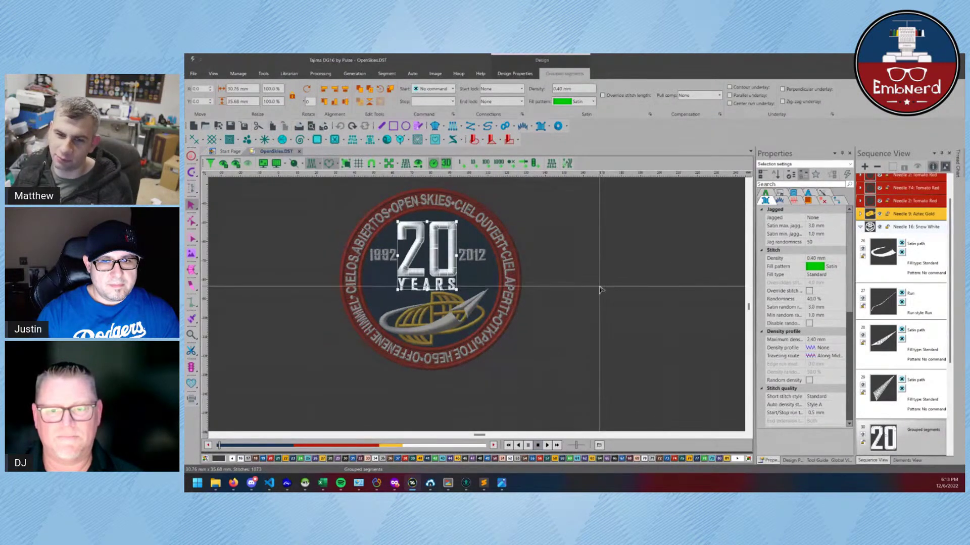
{"action": "left_click", "coordinate": [233, 220]}
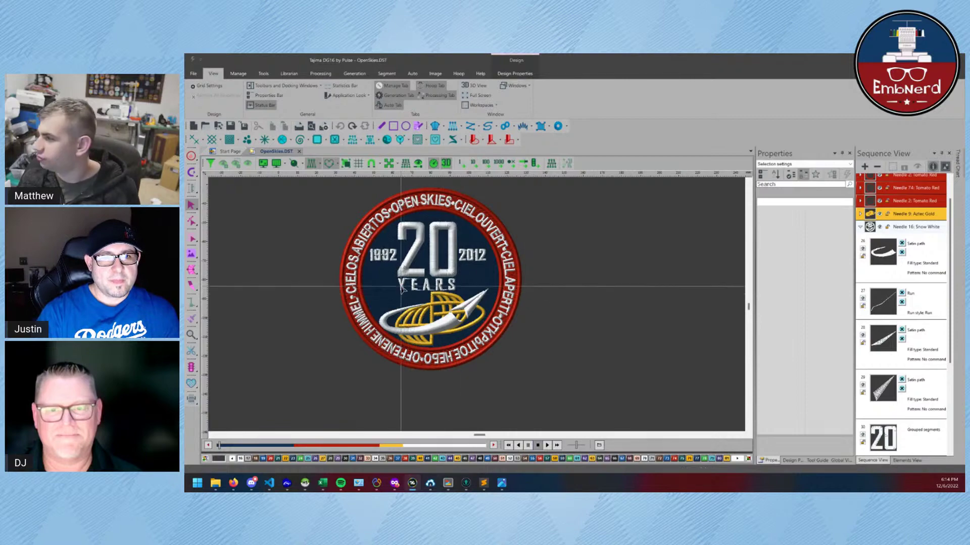
Hide the Needle 113 Midnight Blue layer behind the YEARS lettering so its stitches stand alone
{"action": "scroll", "coordinate": [403, 289], "scroll_direction": "up", "scroll_amount": 1}
{"action": "scroll", "coordinate": [403, 288], "scroll_direction": "up", "scroll_amount": 3}
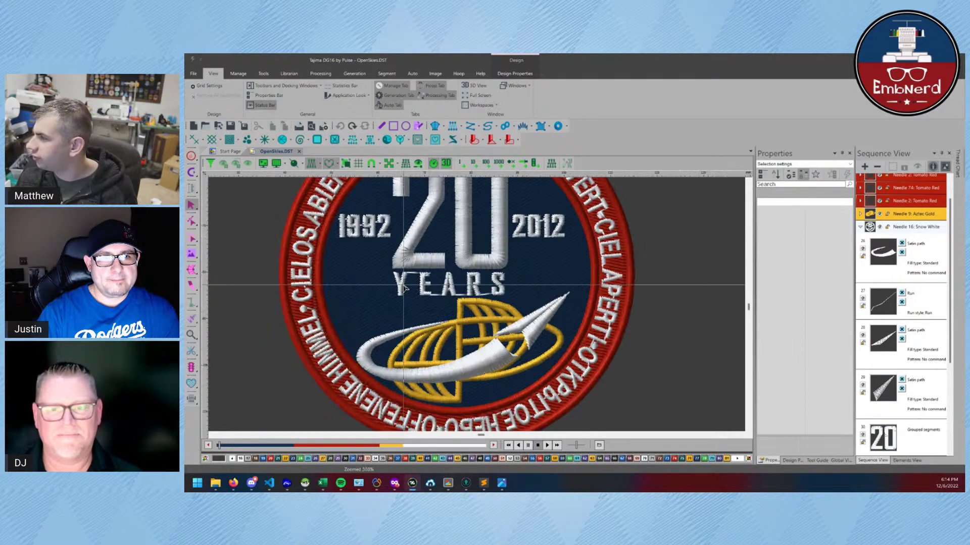
{"action": "scroll", "coordinate": [399, 286], "scroll_direction": "up", "scroll_amount": 1}
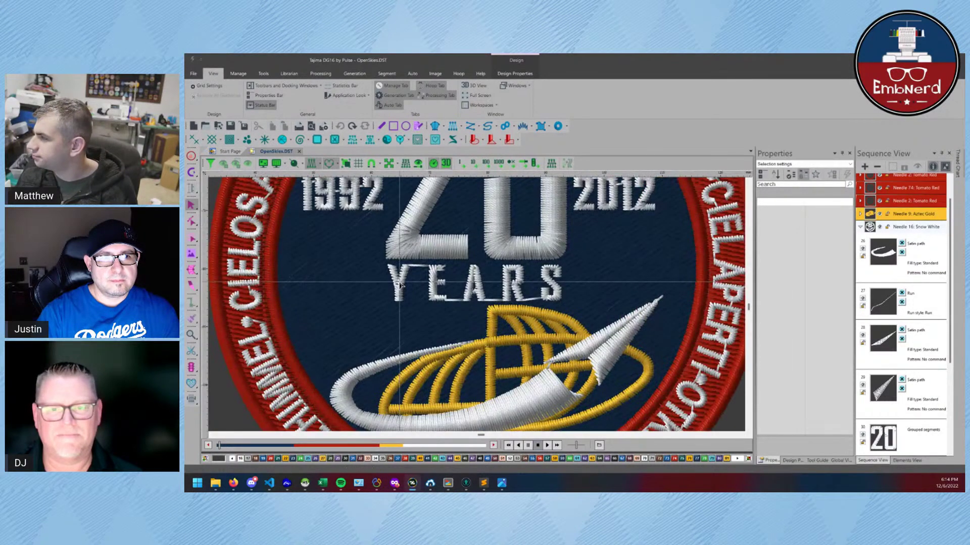
{"action": "scroll", "coordinate": [399, 286], "scroll_direction": "up", "scroll_amount": 1}
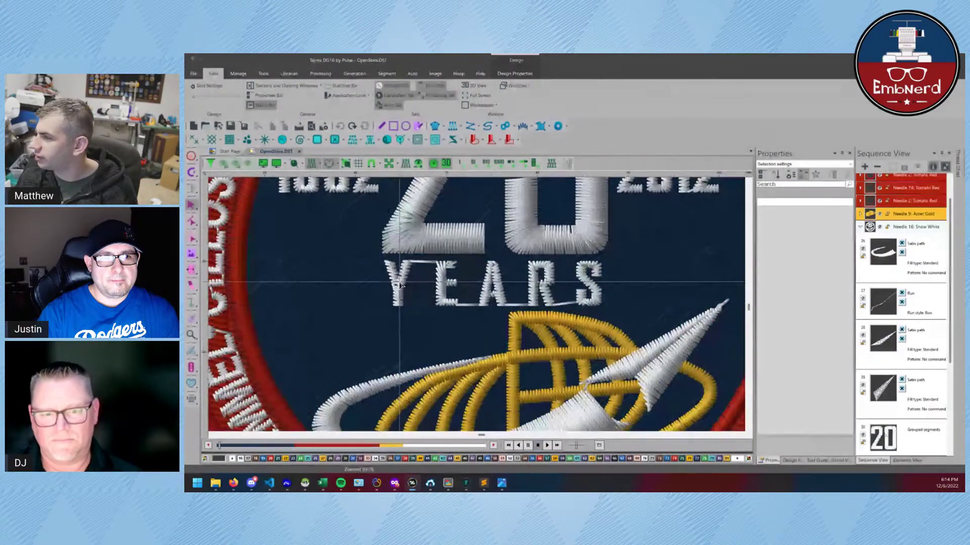
{"action": "scroll", "coordinate": [399, 286], "scroll_direction": "up", "scroll_amount": 2}
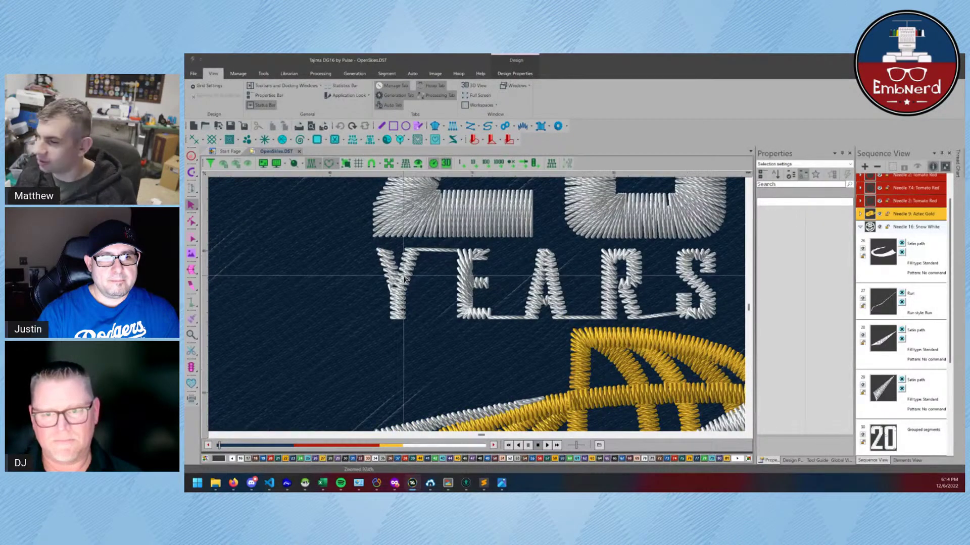
{"action": "scroll", "coordinate": [394, 282], "scroll_direction": "up", "scroll_amount": 1}
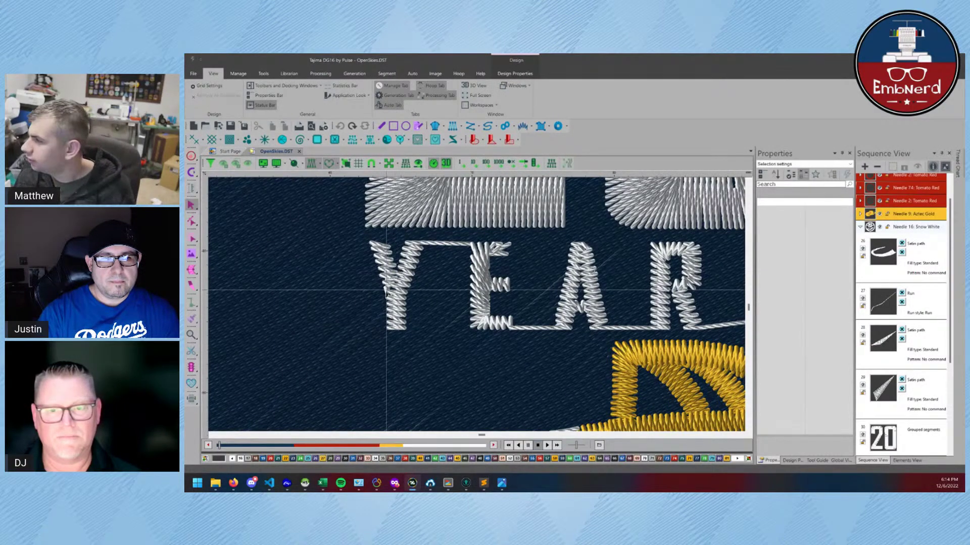
{"action": "scroll", "coordinate": [886, 197], "scroll_direction": "up", "scroll_amount": 1}
{"action": "scroll", "coordinate": [866, 199], "scroll_direction": "up", "scroll_amount": 1}
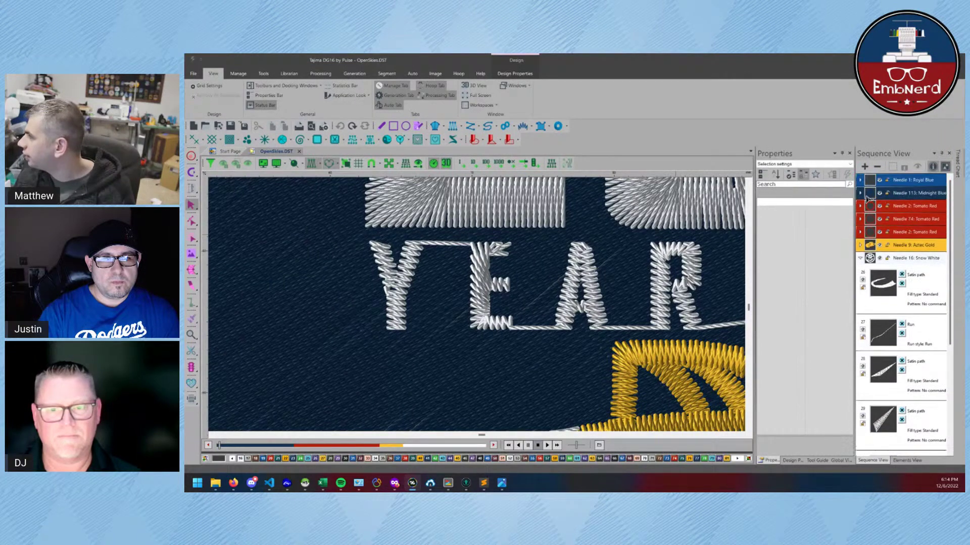
{"action": "left_click", "coordinate": [879, 194]}
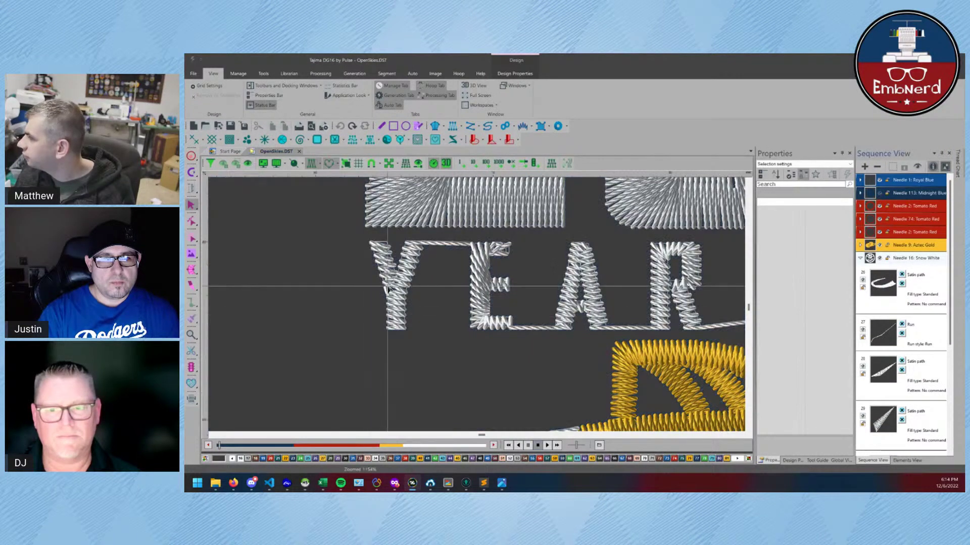
Examine the stitch direction and connections of the YEARS letters up close and within the whole badge
{"action": "scroll", "coordinate": [401, 278], "scroll_direction": "up", "scroll_amount": 1}
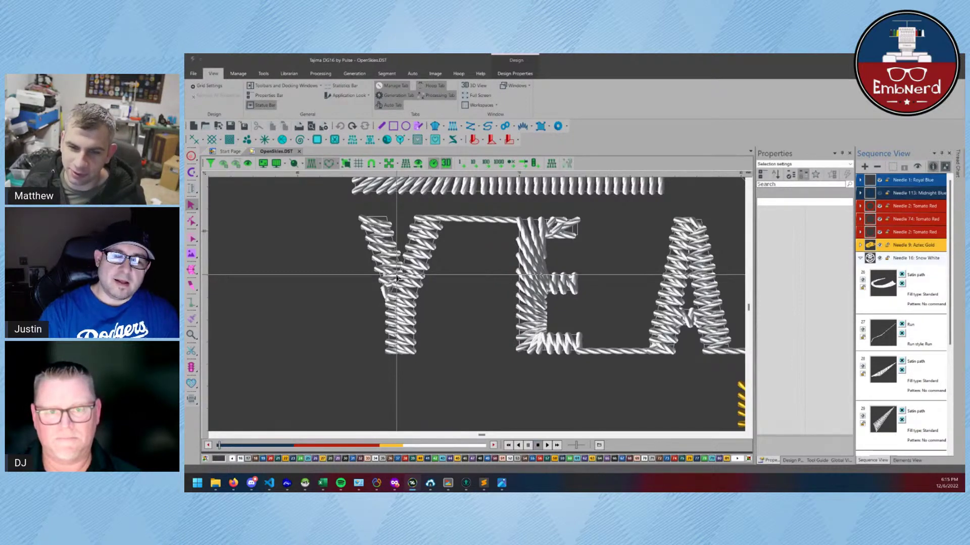
{"action": "scroll", "coordinate": [399, 277], "scroll_direction": "down", "scroll_amount": 1}
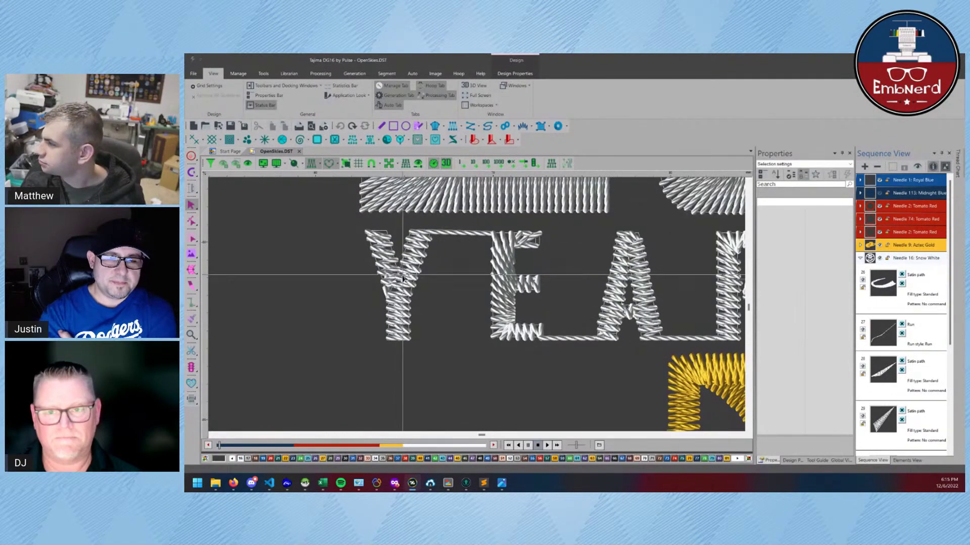
{"action": "scroll", "coordinate": [404, 267], "scroll_direction": "down", "scroll_amount": 1}
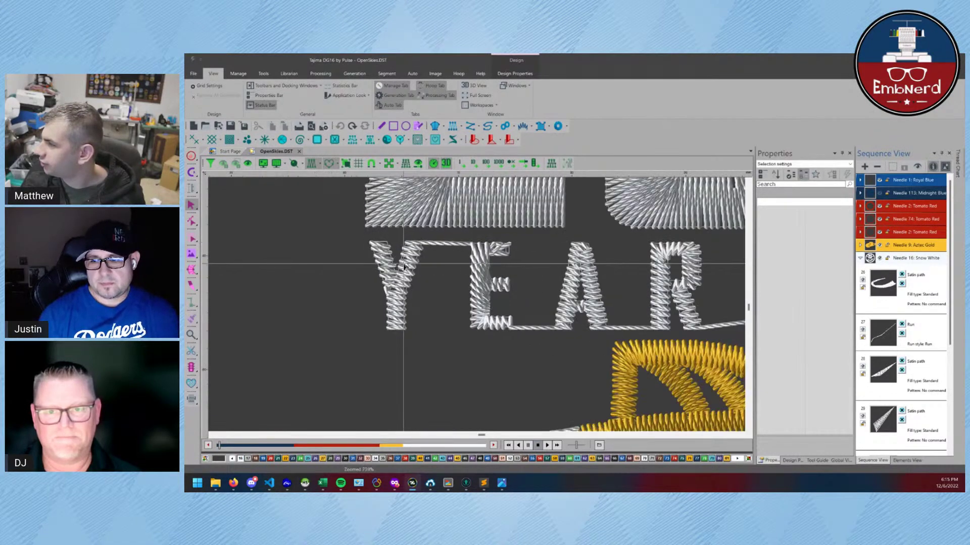
{"action": "scroll", "coordinate": [404, 266], "scroll_direction": "down", "scroll_amount": 1}
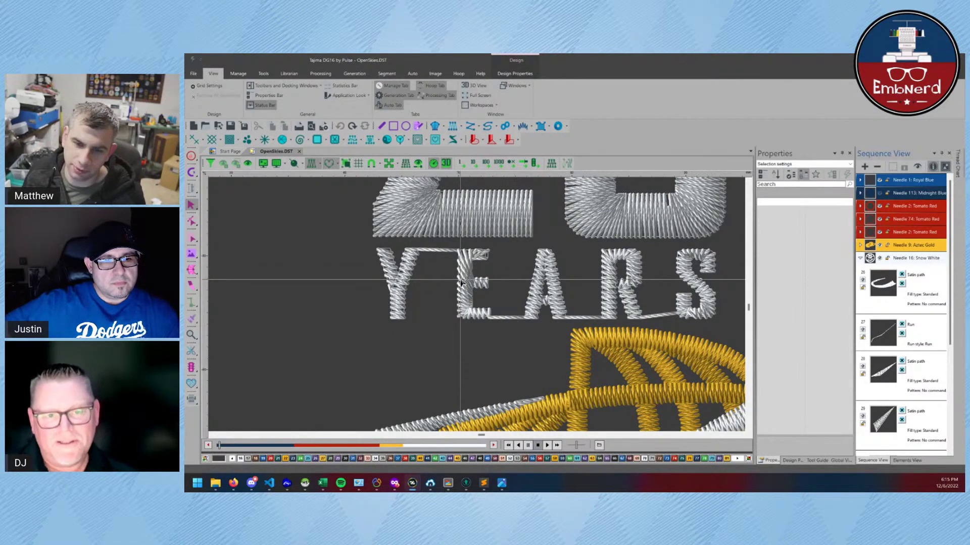
{"action": "scroll", "coordinate": [404, 285], "scroll_direction": "down", "scroll_amount": 2}
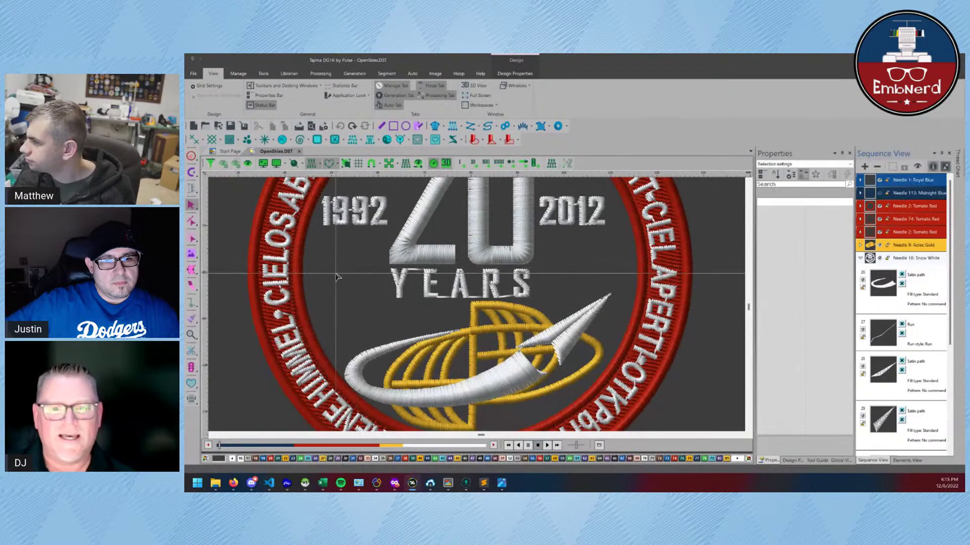
{"action": "scroll", "coordinate": [337, 277], "scroll_direction": "up", "scroll_amount": 1}
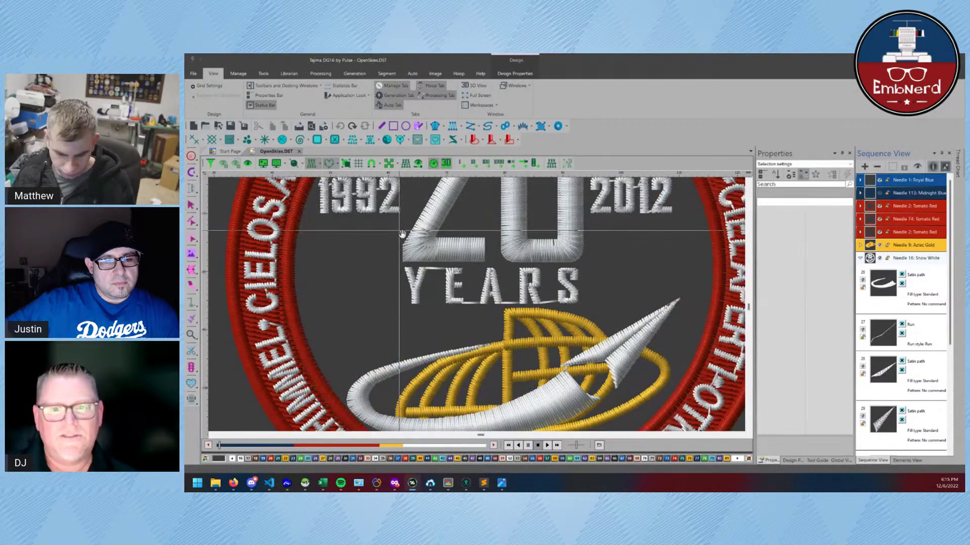
Create a blank design and draw a closed straight-sided artwork outline of a block letter Y, about 43 mm wide and 49 mm high
{"action": "key", "text": "ctrl+n"}
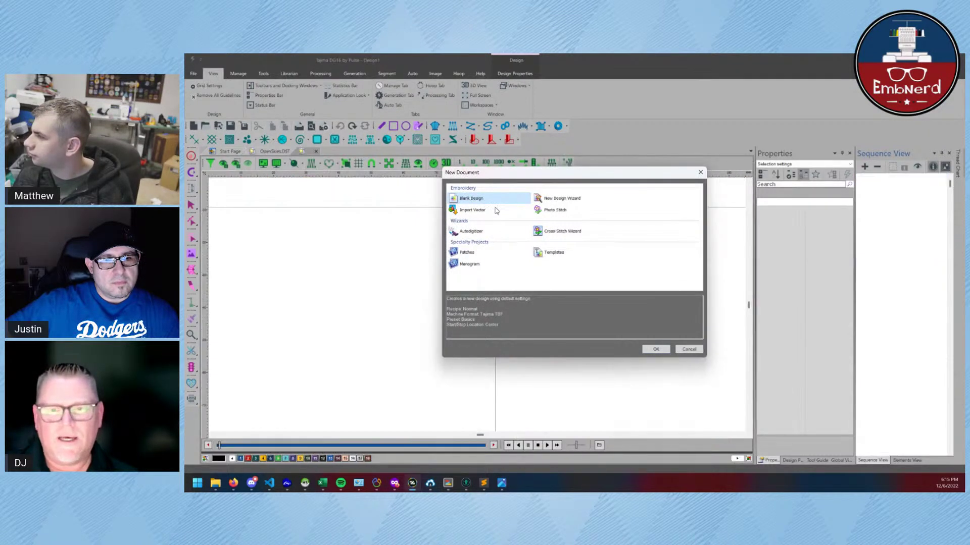
{"action": "left_click", "coordinate": [655, 349]}
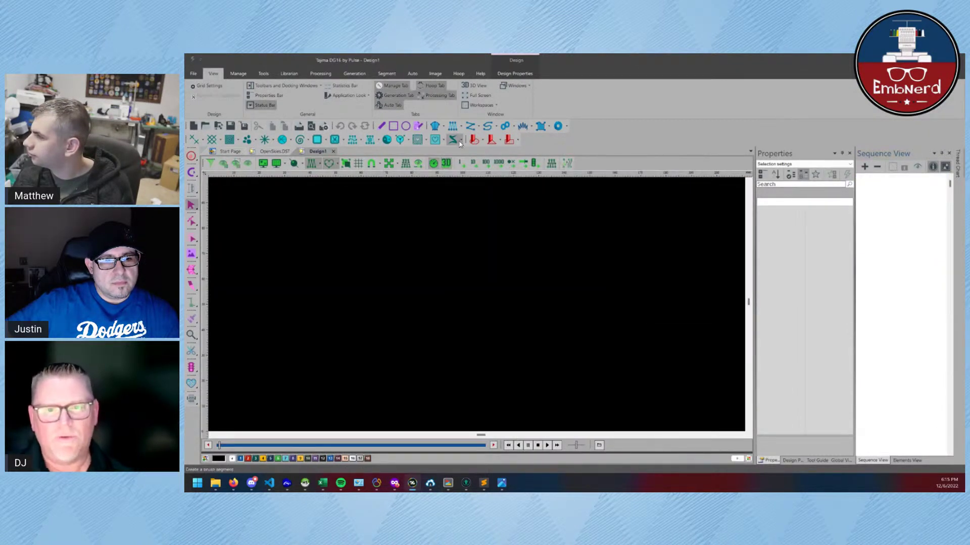
{"action": "left_click", "coordinate": [381, 127]}
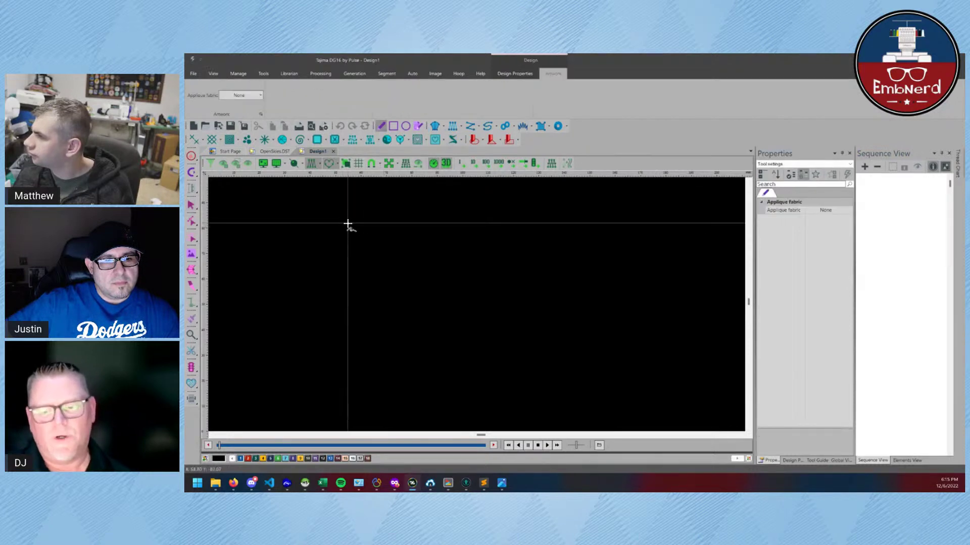
{"action": "left_click", "coordinate": [343, 223]}
{"action": "left_click", "coordinate": [368, 269]}
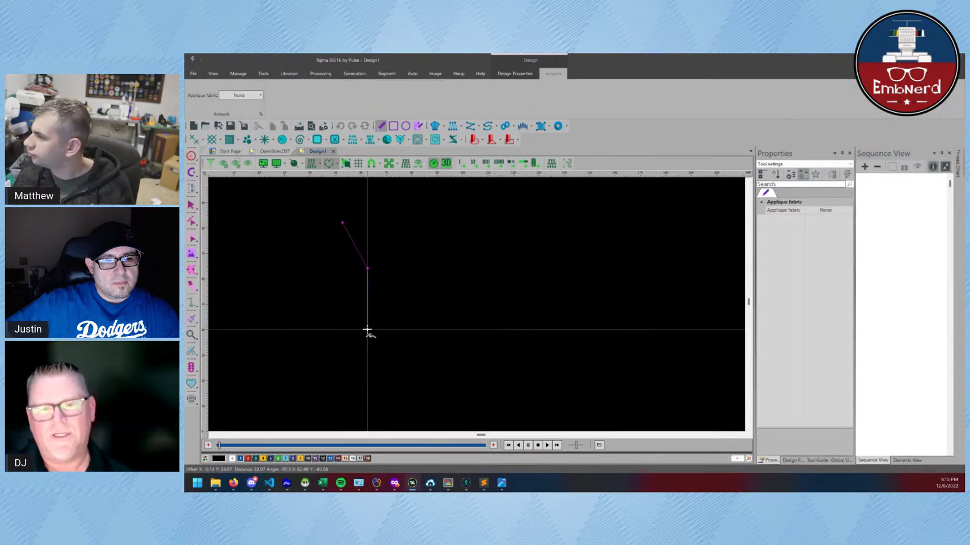
{"action": "left_click", "coordinate": [367, 336]}
{"action": "left_click", "coordinate": [403, 336]}
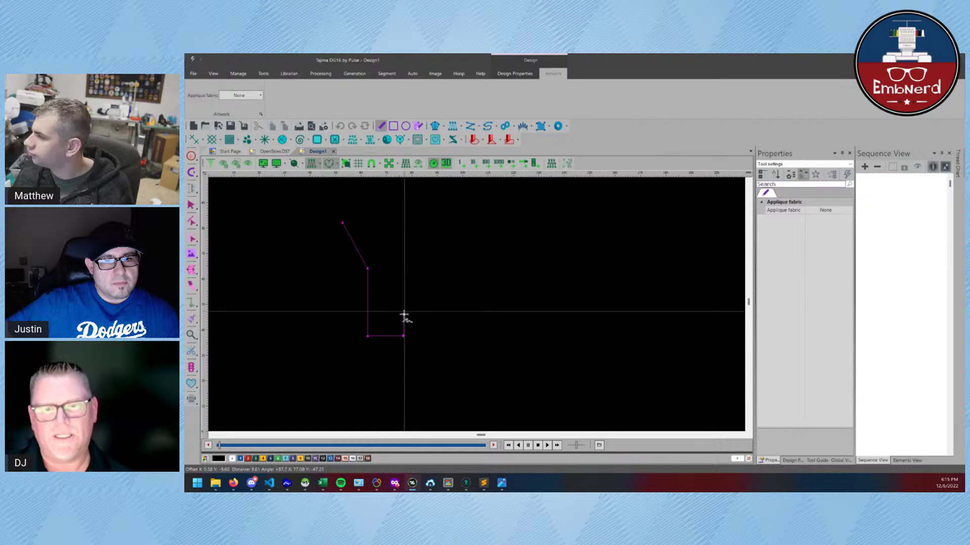
{"action": "left_click", "coordinate": [403, 269]}
{"action": "left_click", "coordinate": [452, 222]}
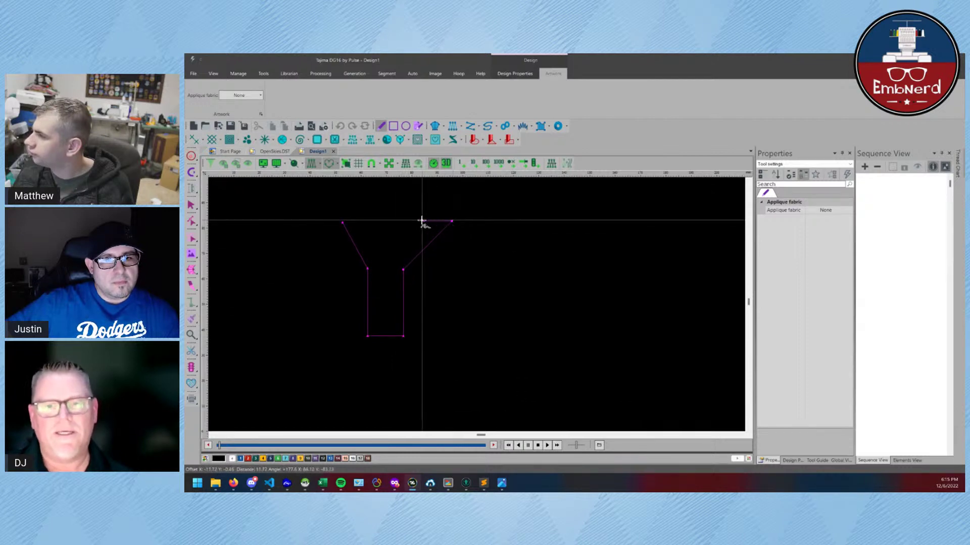
{"action": "left_click", "coordinate": [425, 212]}
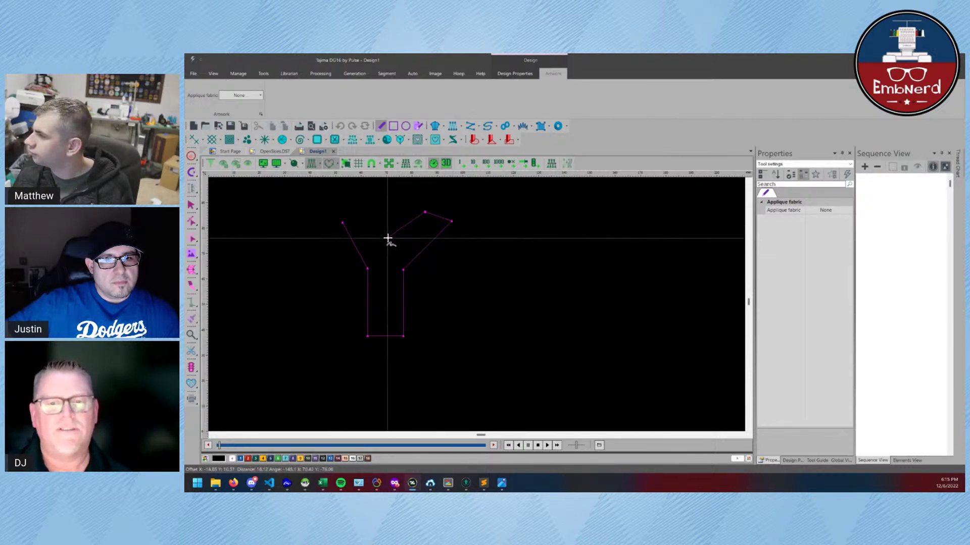
{"action": "left_click", "coordinate": [392, 247]}
{"action": "left_click", "coordinate": [380, 247]}
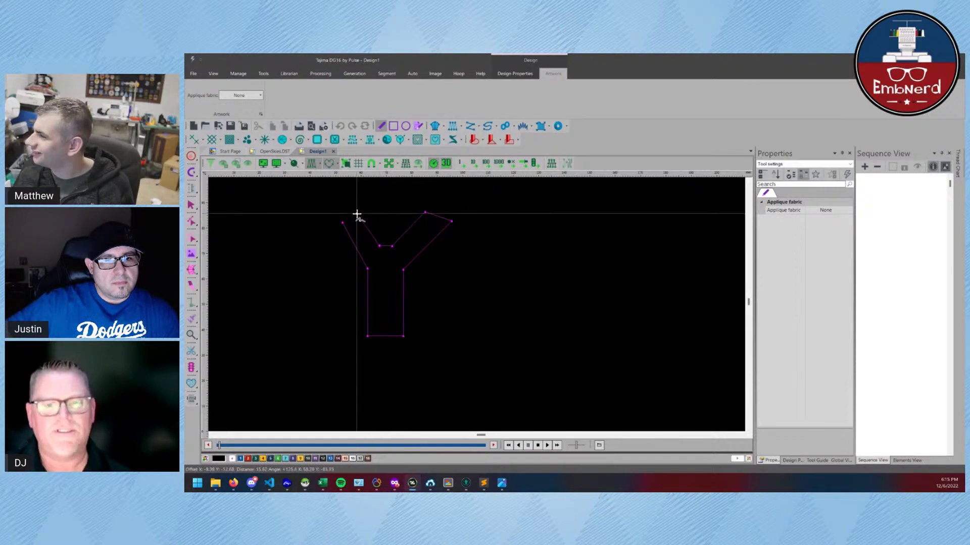
{"action": "left_click", "coordinate": [356, 213]}
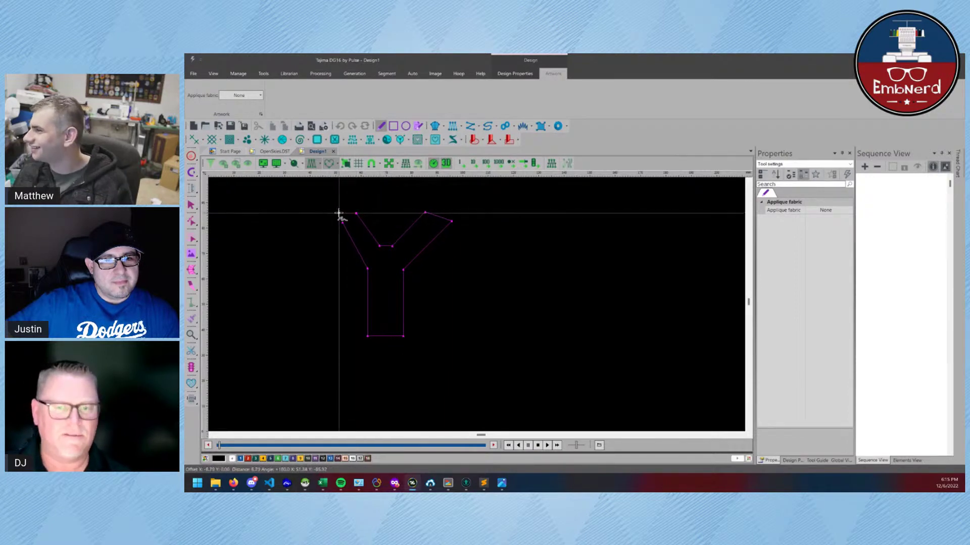
{"action": "key", "text": "Return"}
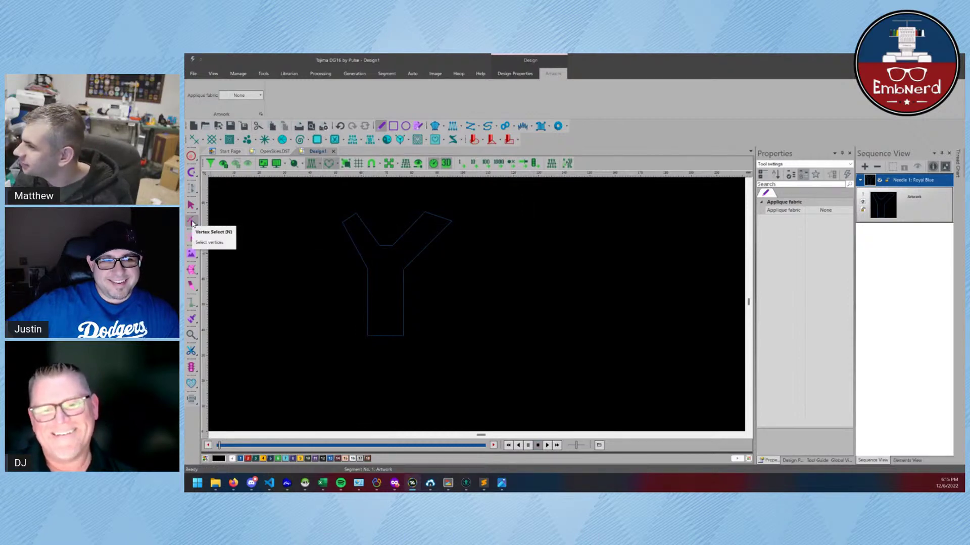
Convert the letter Y artwork outline to a Satin path segment
{"action": "left_click", "coordinate": [191, 283]}
{"action": "left_click", "coordinate": [190, 205]}
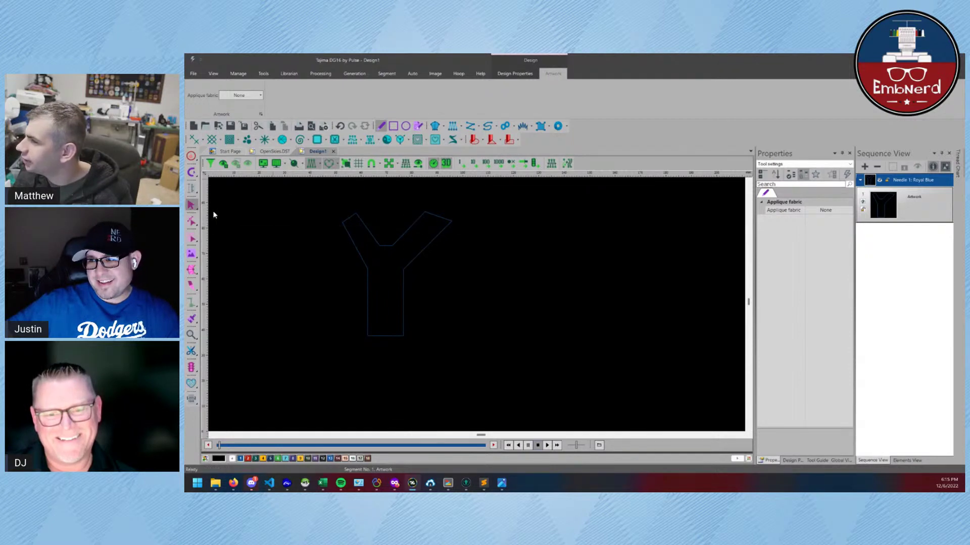
{"action": "left_click", "coordinate": [359, 234]}
{"action": "right_click", "coordinate": [366, 225]}
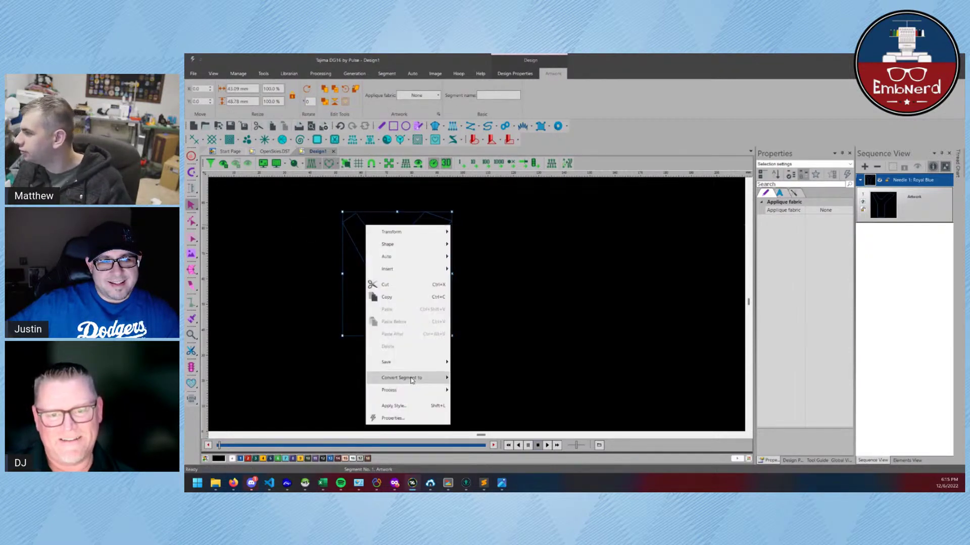
{"action": "mouse_move", "coordinate": [419, 378]}
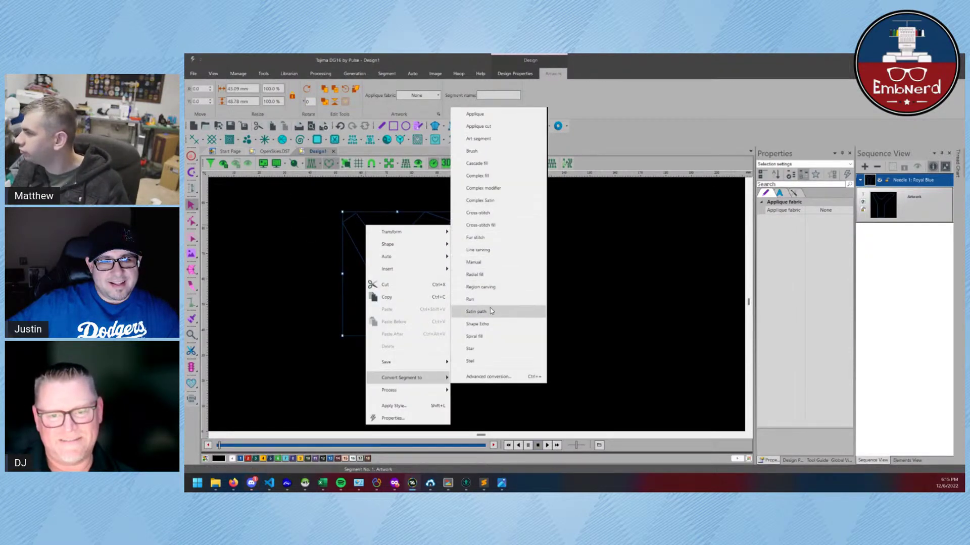
{"action": "left_click", "coordinate": [490, 313]}
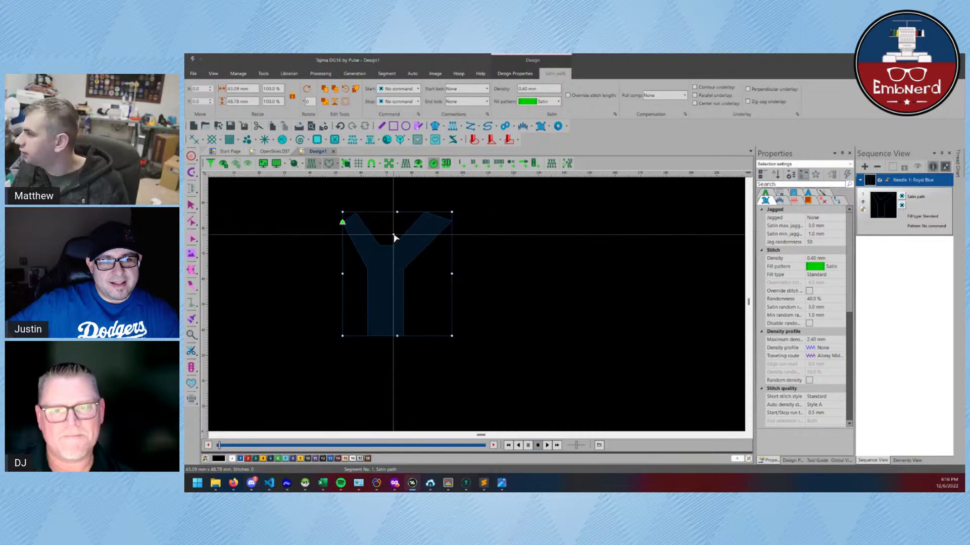
Add one horizontal stitch angle line across the Y's stem near its base and generate the satin stitches
{"action": "left_click", "coordinate": [368, 322]}
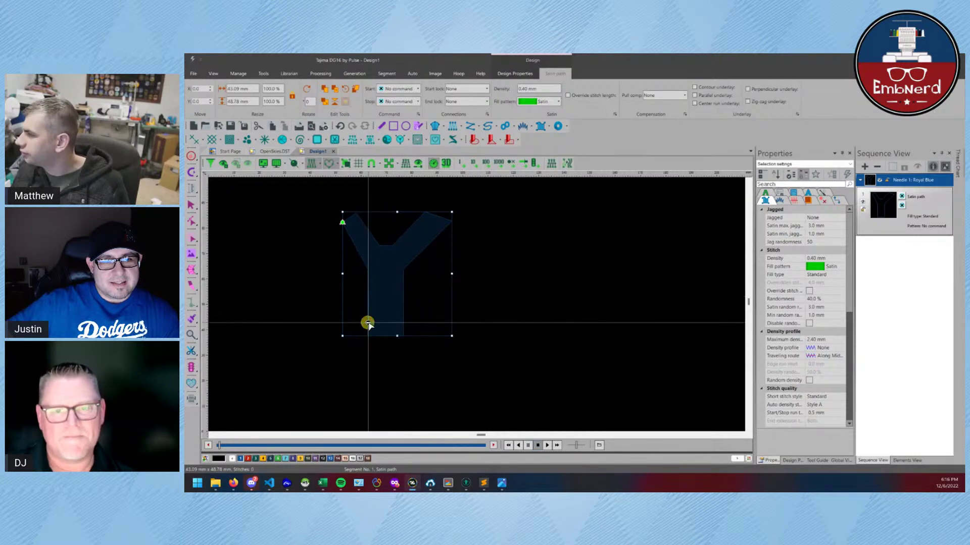
{"action": "left_click", "coordinate": [403, 321]}
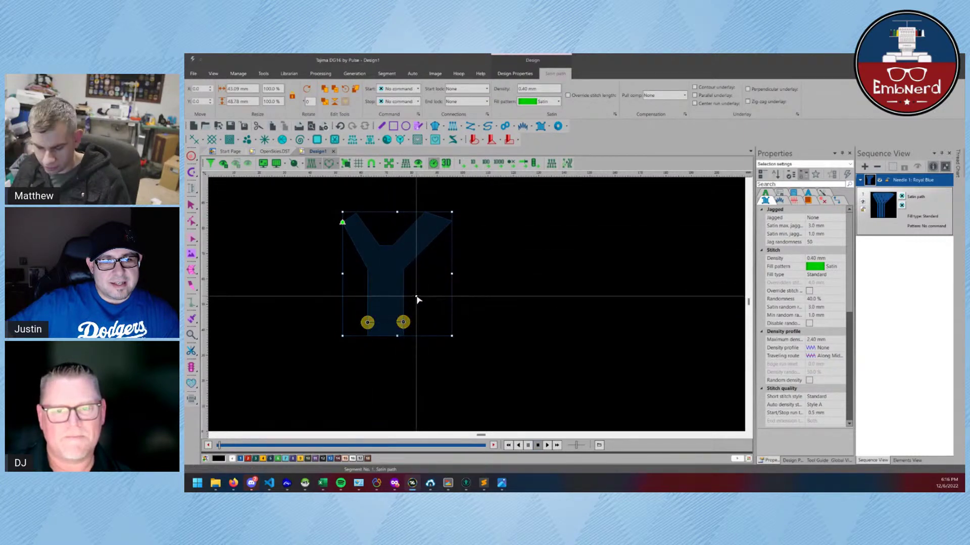
{"action": "key", "text": "Return"}
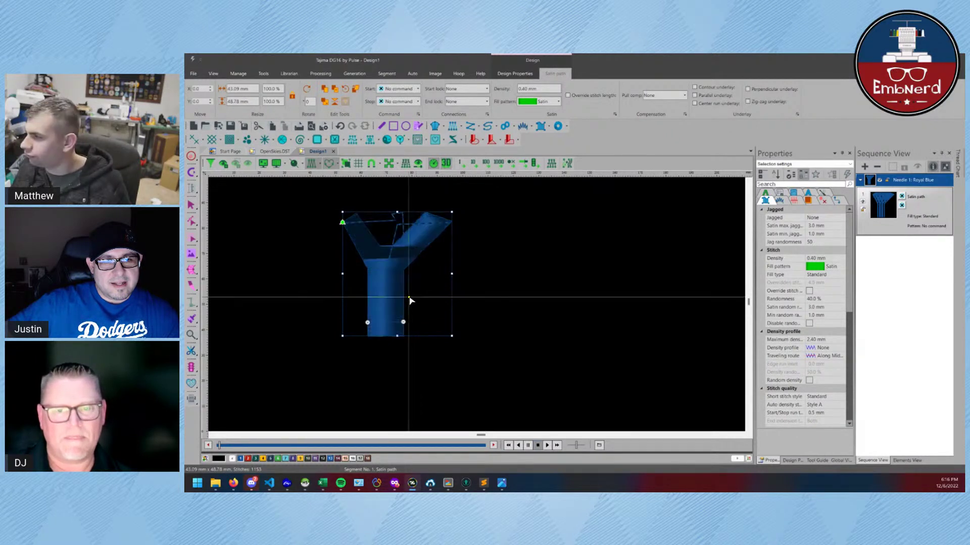
{"action": "scroll", "coordinate": [396, 262], "scroll_direction": "up", "scroll_amount": 2}
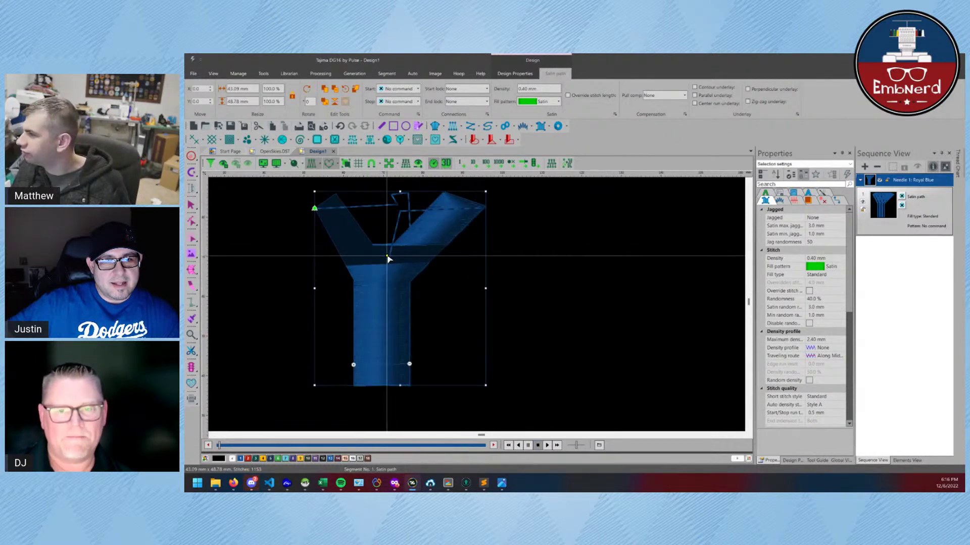
Scale the letter Y proportionally down to a height of 5 mm
{"action": "scroll", "coordinate": [387, 259], "scroll_direction": "down", "scroll_amount": 2}
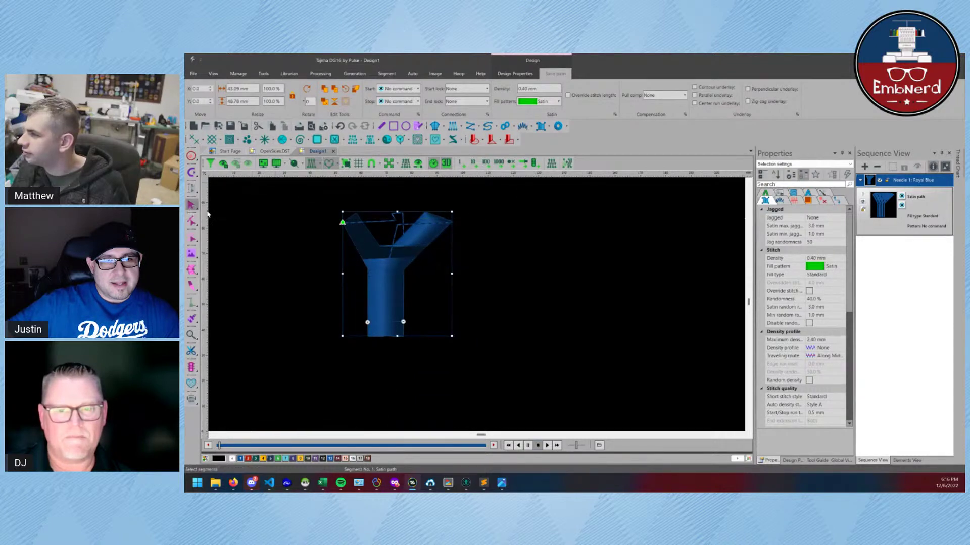
{"action": "left_click", "coordinate": [248, 88]}
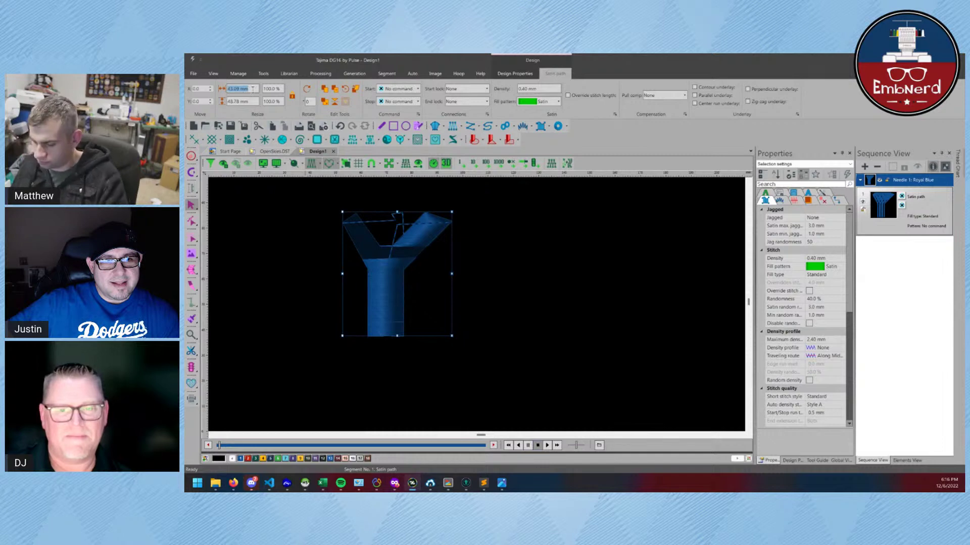
{"action": "left_click", "coordinate": [254, 100]}
{"action": "type", "text": "5"}
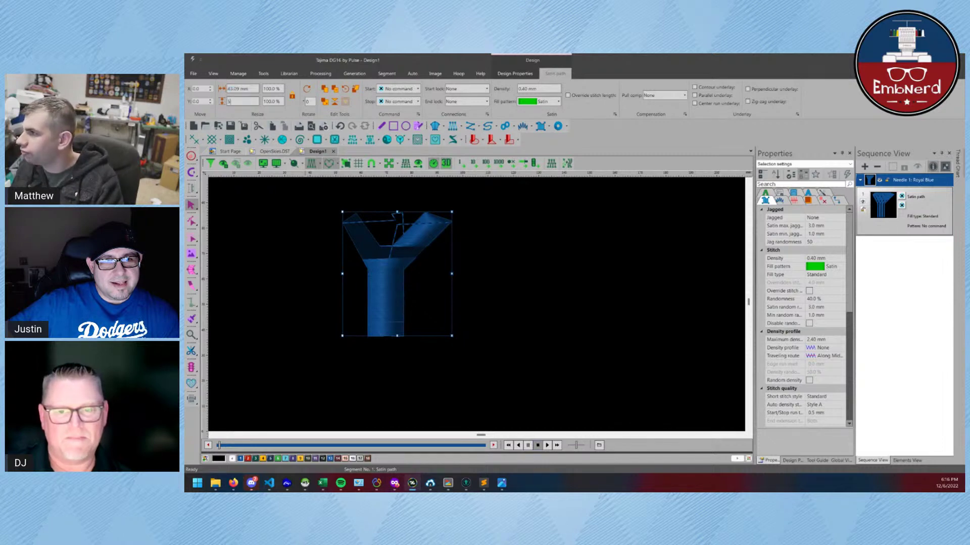
{"action": "key", "text": "Return"}
{"action": "scroll", "coordinate": [388, 266], "scroll_direction": "up", "scroll_amount": 5}
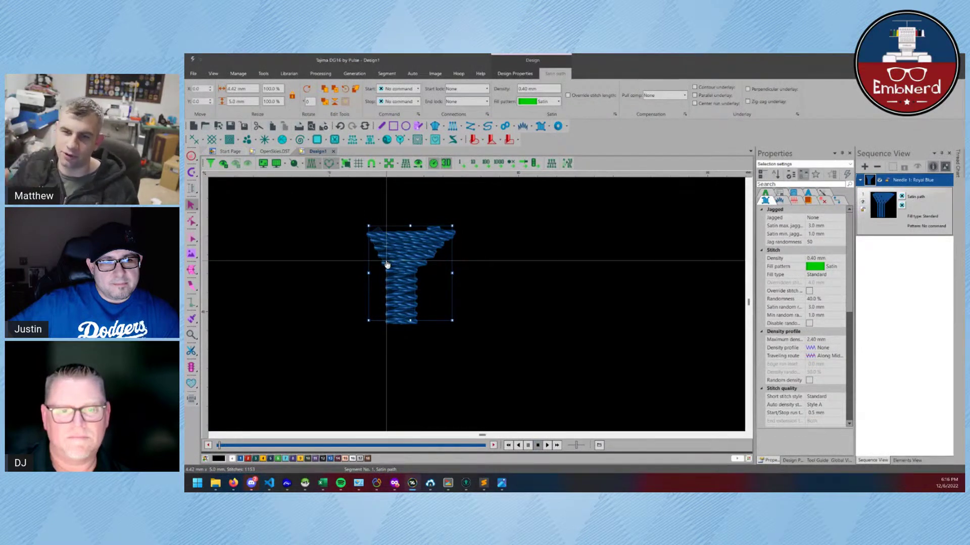
Add stitch angle lines across the Y's right arm and the upper stem, generate the stitches and show them in 3D
{"action": "left_click", "coordinate": [195, 274]}
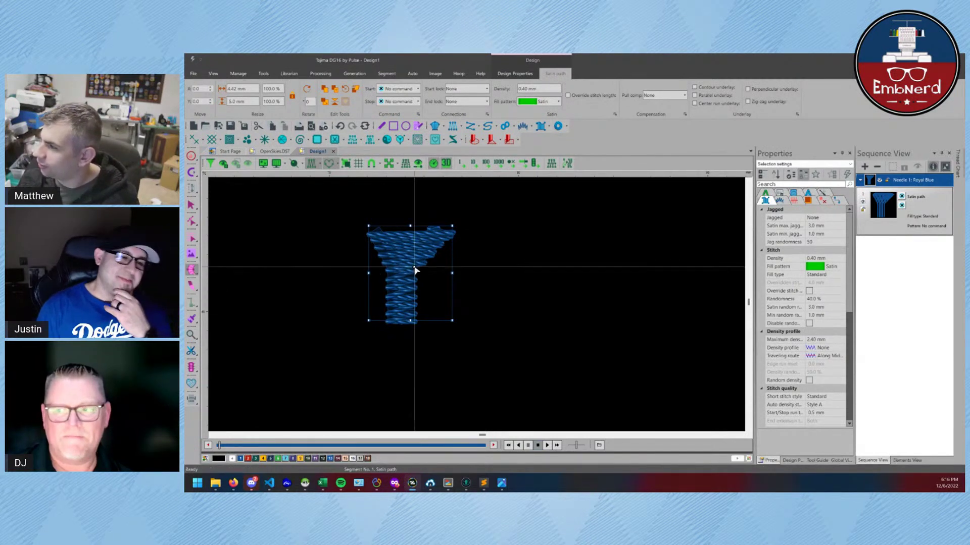
{"action": "left_click", "coordinate": [415, 240]}
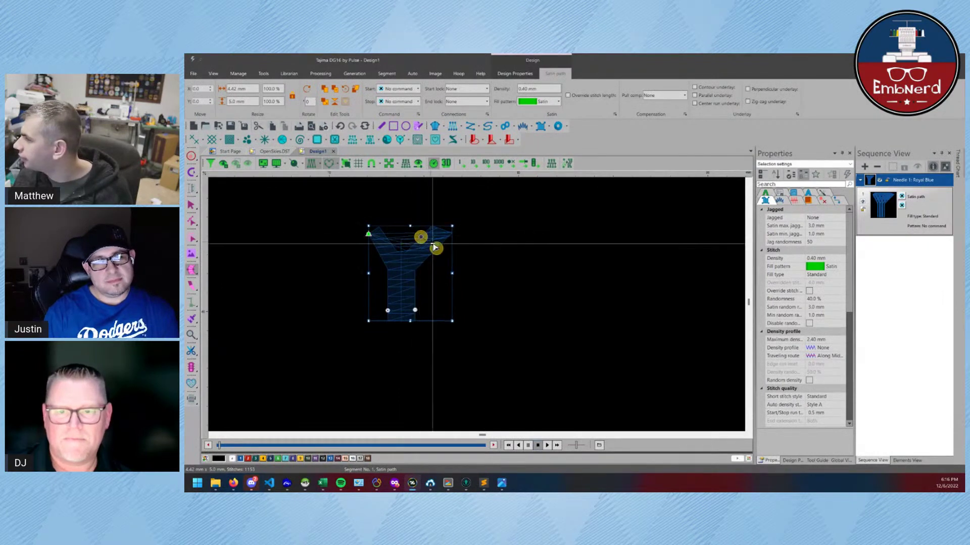
{"action": "left_click", "coordinate": [387, 276]}
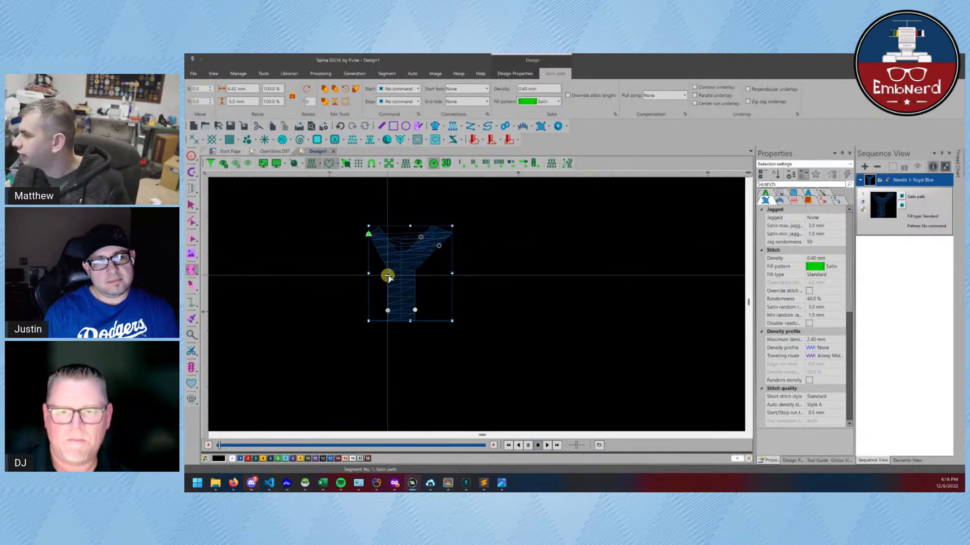
{"action": "left_click", "coordinate": [413, 275]}
{"action": "key", "text": "Return"}
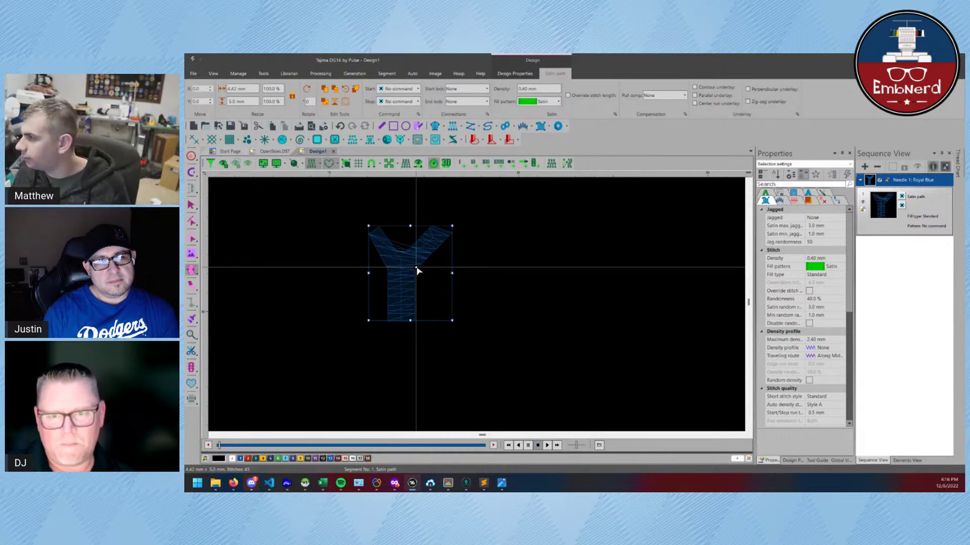
{"action": "scroll", "coordinate": [417, 271], "scroll_direction": "up", "scroll_amount": 2}
{"action": "key", "text": "t"}
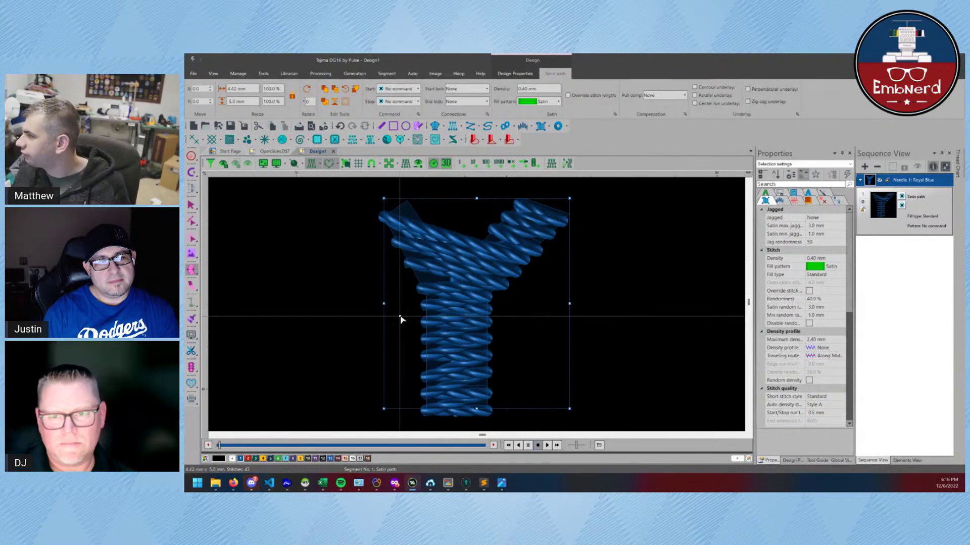
Add a virtual slice from the Y's crotch to the left edge of the stem and regenerate the stitches
{"action": "left_click", "coordinate": [196, 275]}
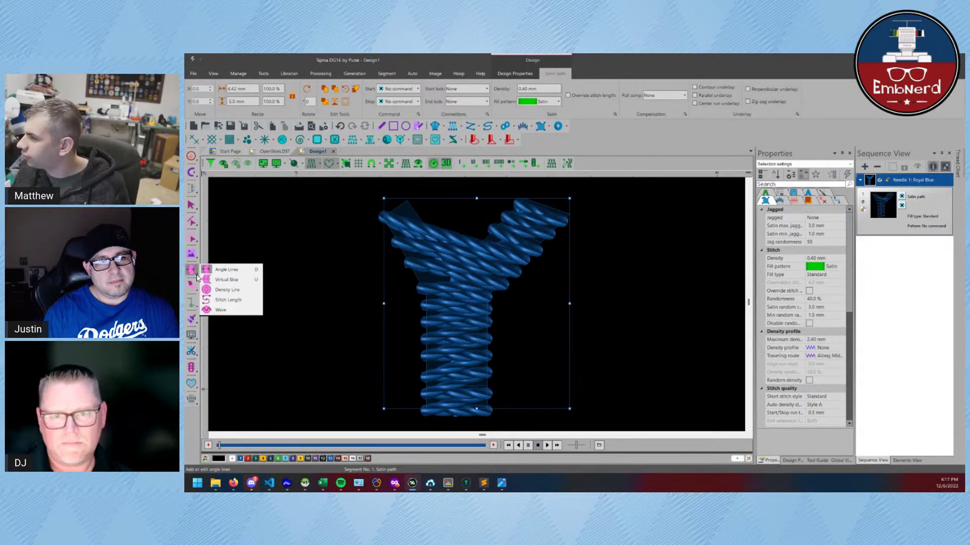
{"action": "left_click", "coordinate": [227, 280]}
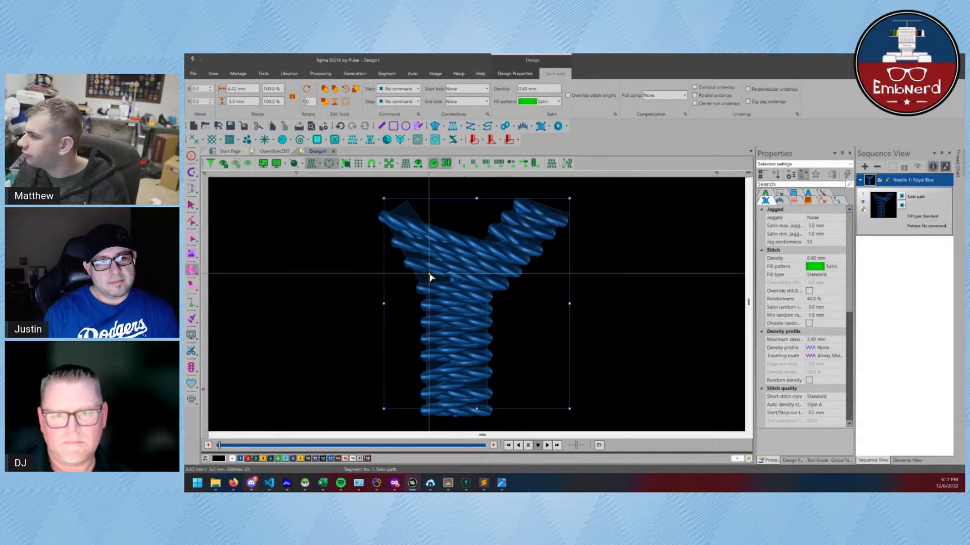
{"action": "left_click_drag", "start_coordinate": [461, 257], "coordinate": [429, 312]}
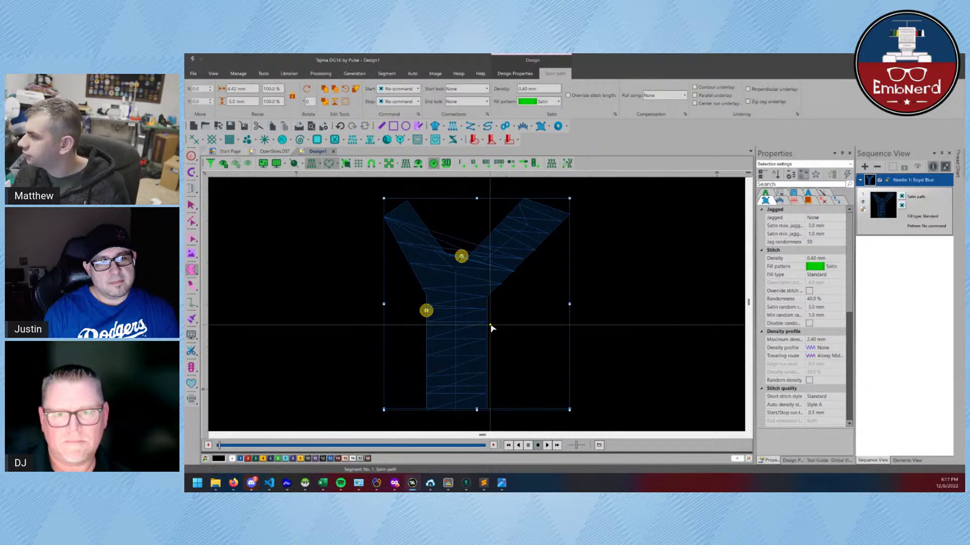
{"action": "left_click", "coordinate": [491, 328]}
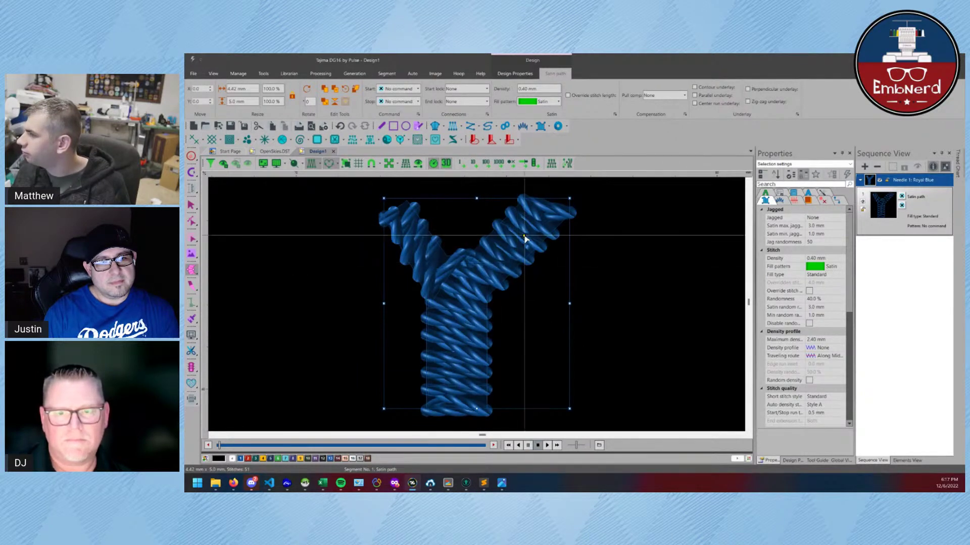
Add further stitch angle lines across the Y's left arm and the lower part of its right arm
{"action": "left_click", "coordinate": [196, 272]}
{"action": "left_click", "coordinate": [230, 271]}
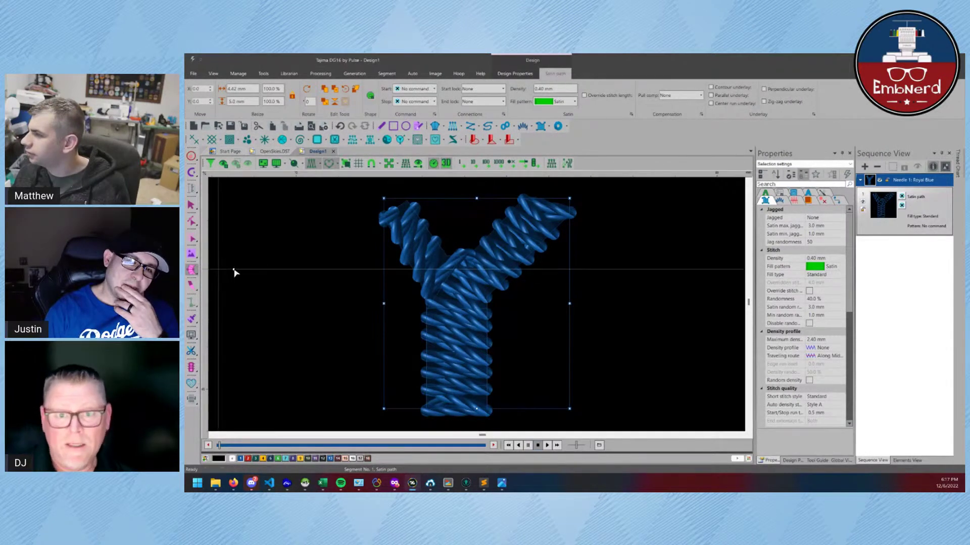
{"action": "left_click", "coordinate": [387, 231]}
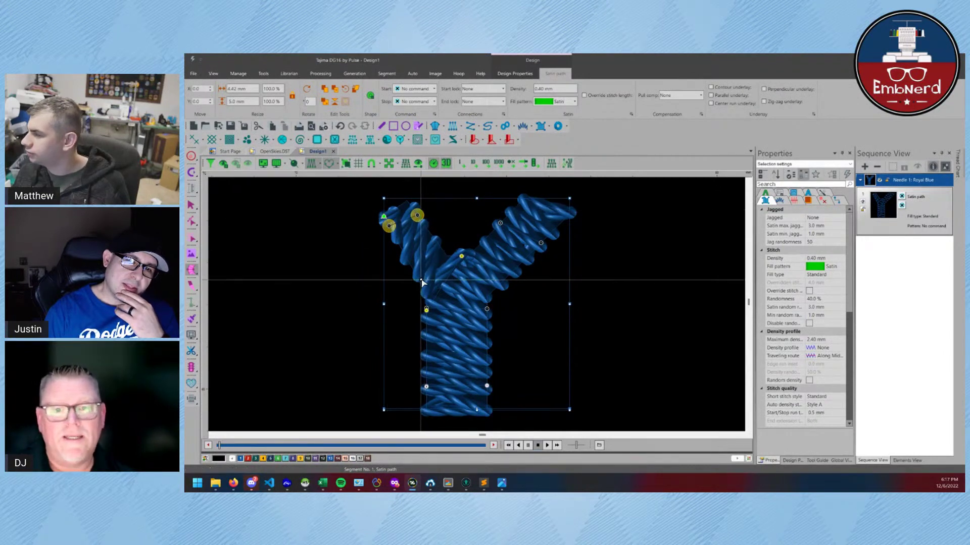
{"action": "left_click", "coordinate": [421, 283]}
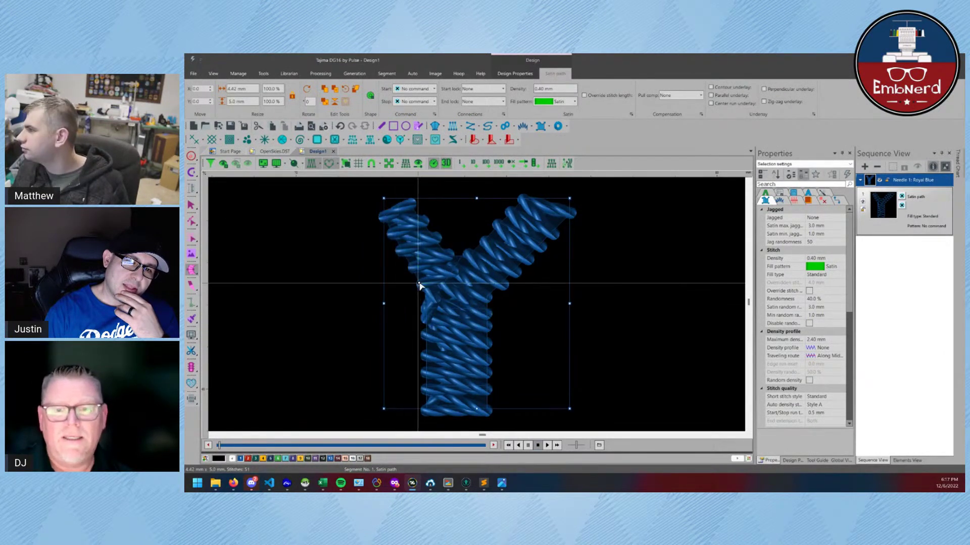
{"action": "left_click", "coordinate": [473, 251]}
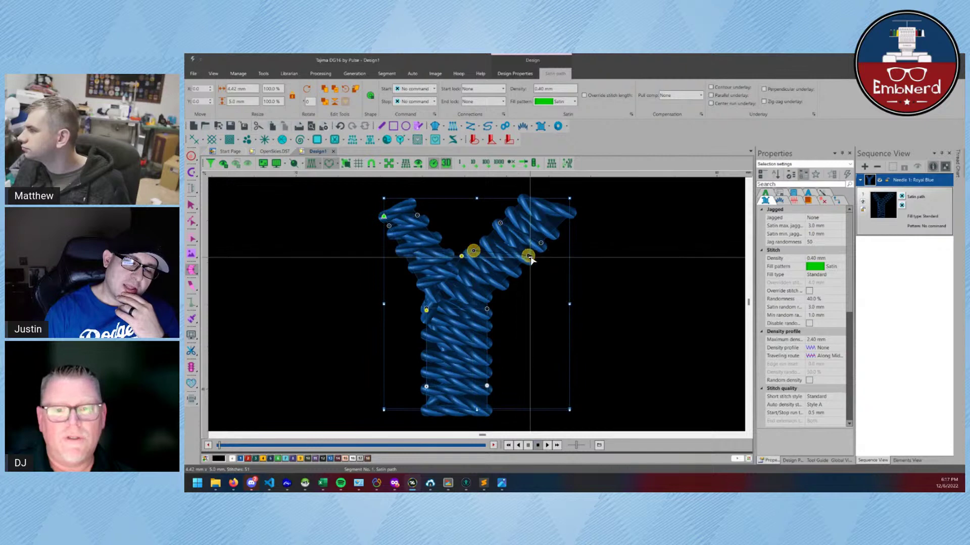
{"action": "left_click", "coordinate": [540, 245]}
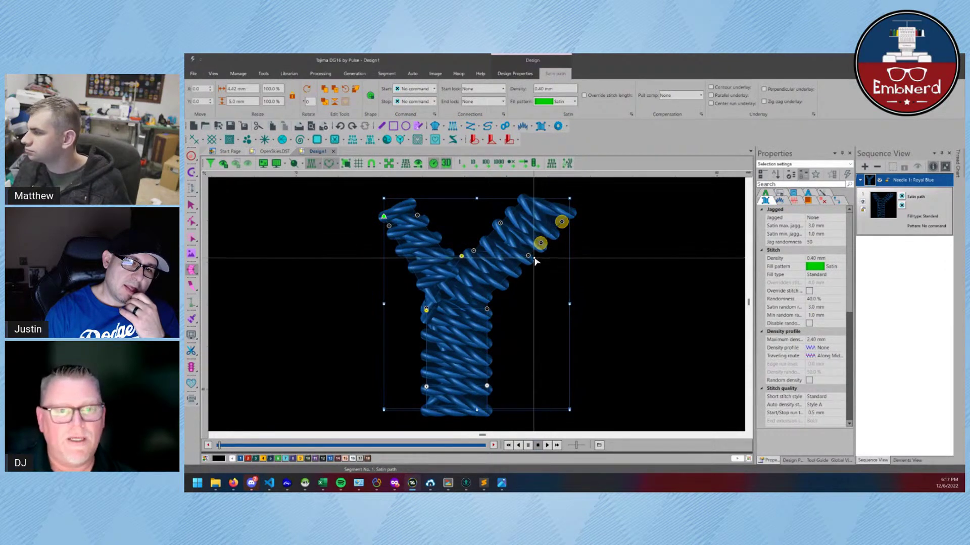
Move the Y satin segment a little to the left and down in the design
{"action": "scroll", "coordinate": [534, 260], "scroll_direction": "down", "scroll_amount": 3}
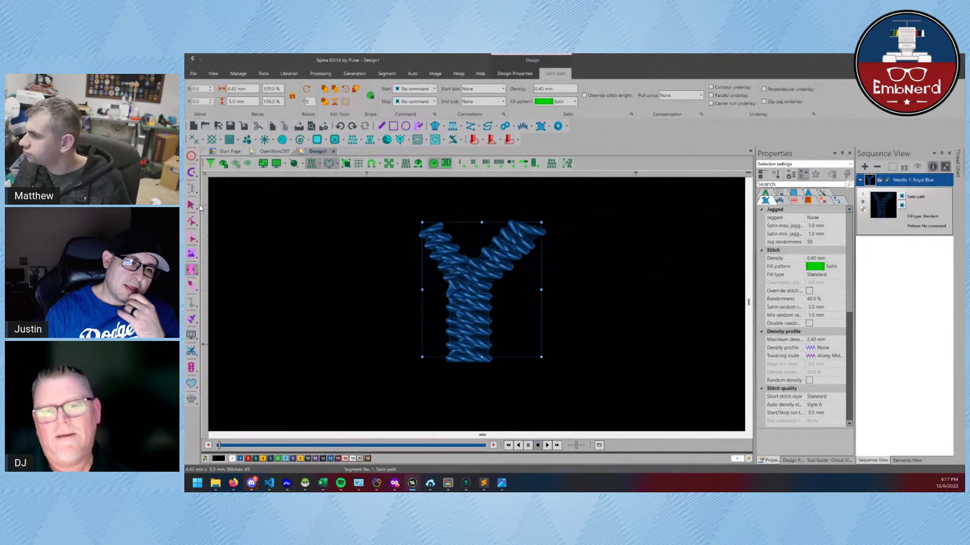
{"action": "key", "text": "Escape"}
{"action": "left_click_drag", "start_coordinate": [476, 256], "coordinate": [334, 288]}
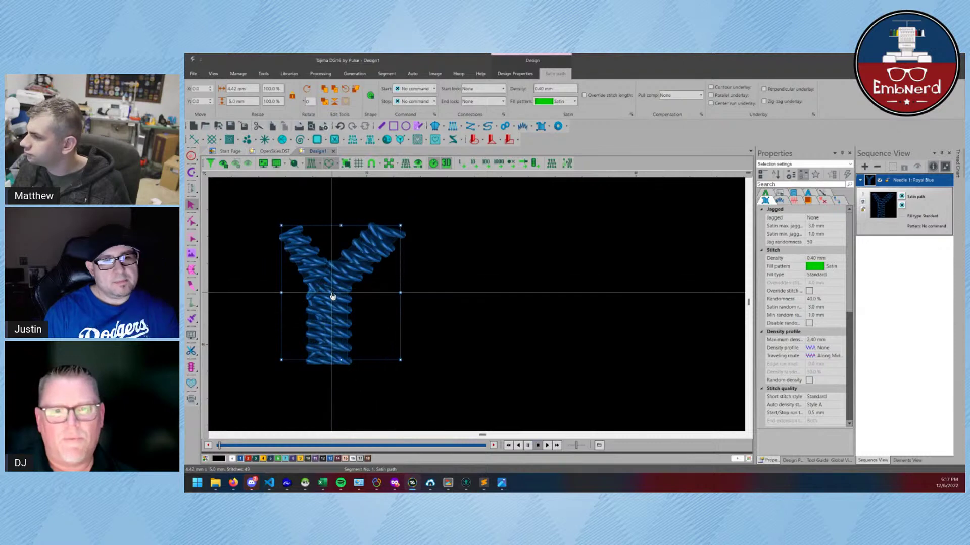
{"action": "left_click_drag", "start_coordinate": [332, 293], "coordinate": [399, 310]}
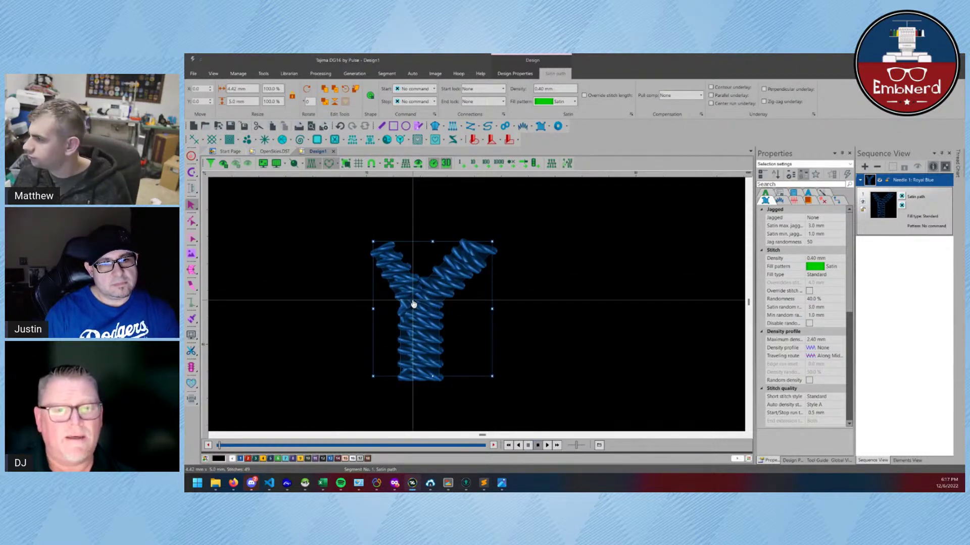
Examine the Y's individual stitches up close at the arms, the crotch and down the stem to its base
{"action": "scroll", "coordinate": [418, 296], "scroll_direction": "up", "scroll_amount": 5}
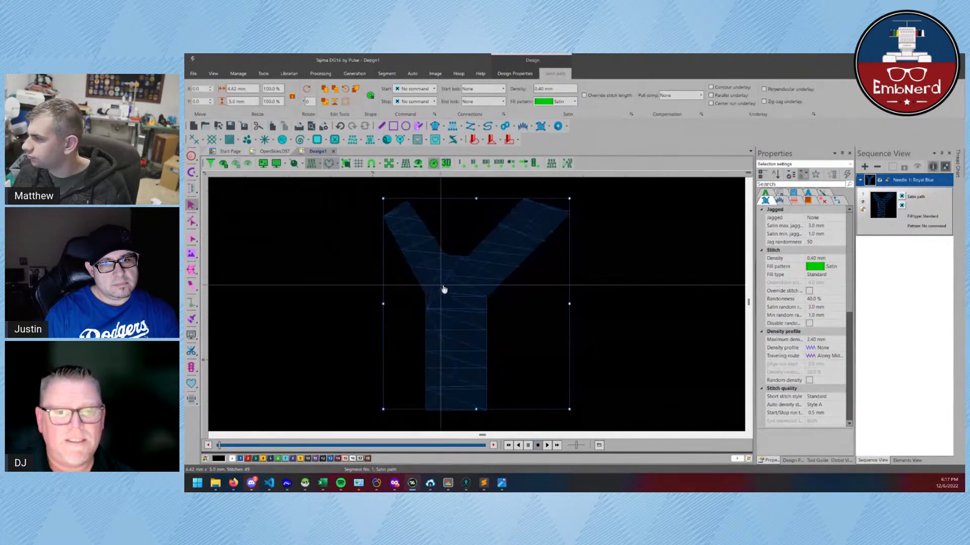
{"action": "scroll", "coordinate": [443, 218], "scroll_direction": "up", "scroll_amount": 3}
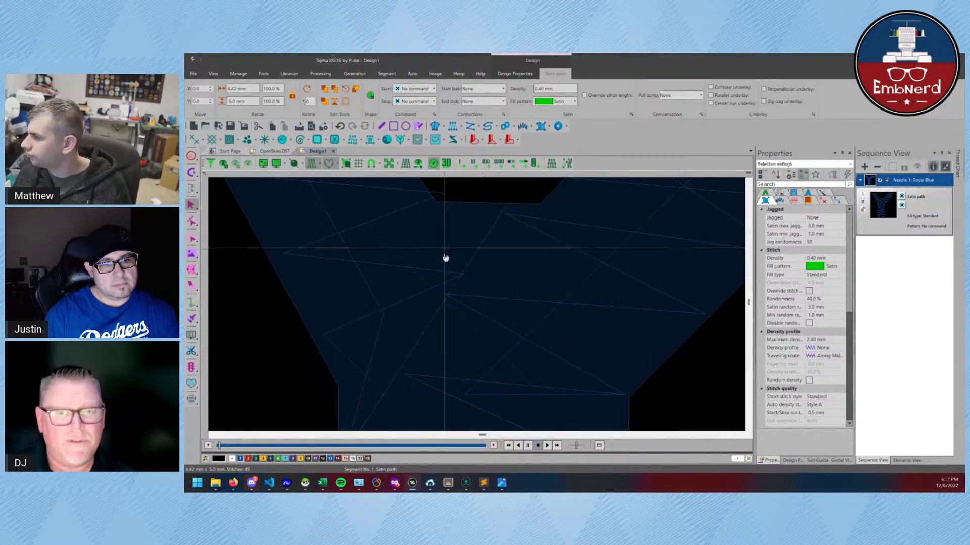
{"action": "left_click_drag", "start_coordinate": [455, 280], "coordinate": [433, 362]}
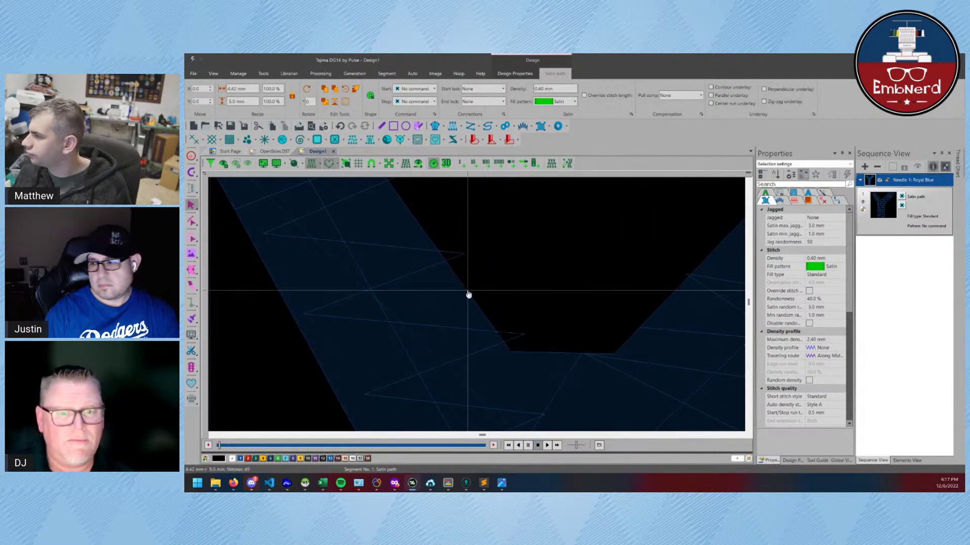
{"action": "left_click_drag", "start_coordinate": [478, 372], "coordinate": [462, 204]}
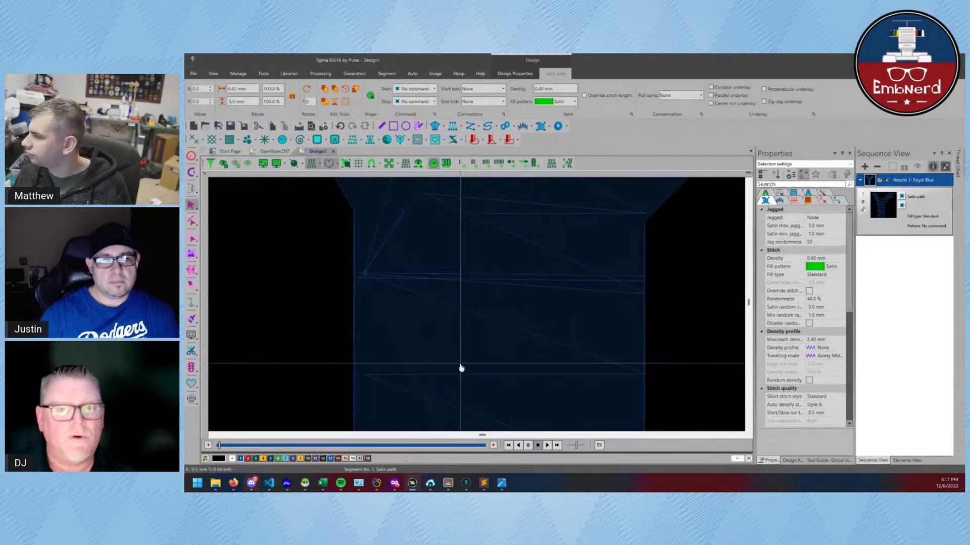
{"action": "left_click_drag", "start_coordinate": [461, 368], "coordinate": [444, 240]}
{"action": "left_click_drag", "start_coordinate": [471, 348], "coordinate": [428, 260]}
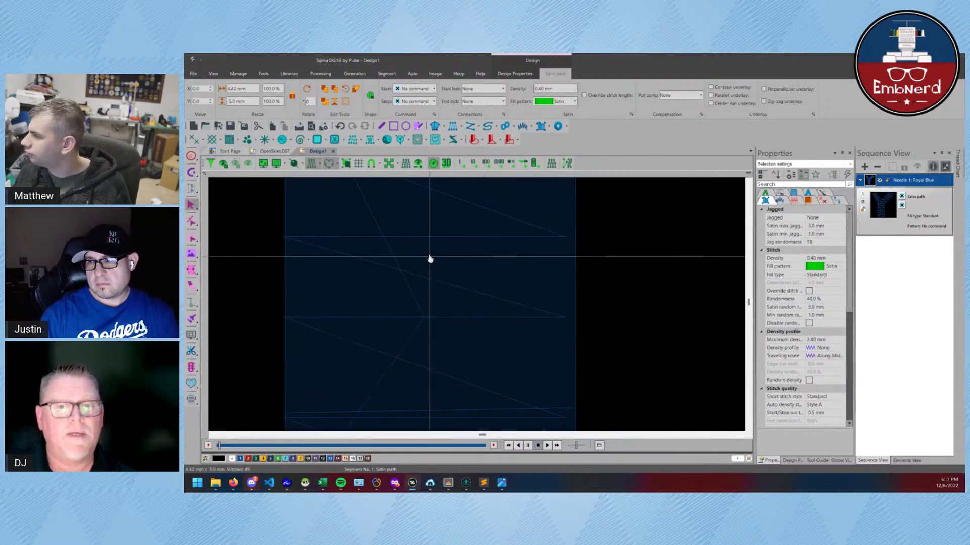
{"action": "scroll", "coordinate": [444, 299], "scroll_direction": "down", "scroll_amount": 2}
{"action": "left_click_drag", "start_coordinate": [465, 364], "coordinate": [455, 345]}
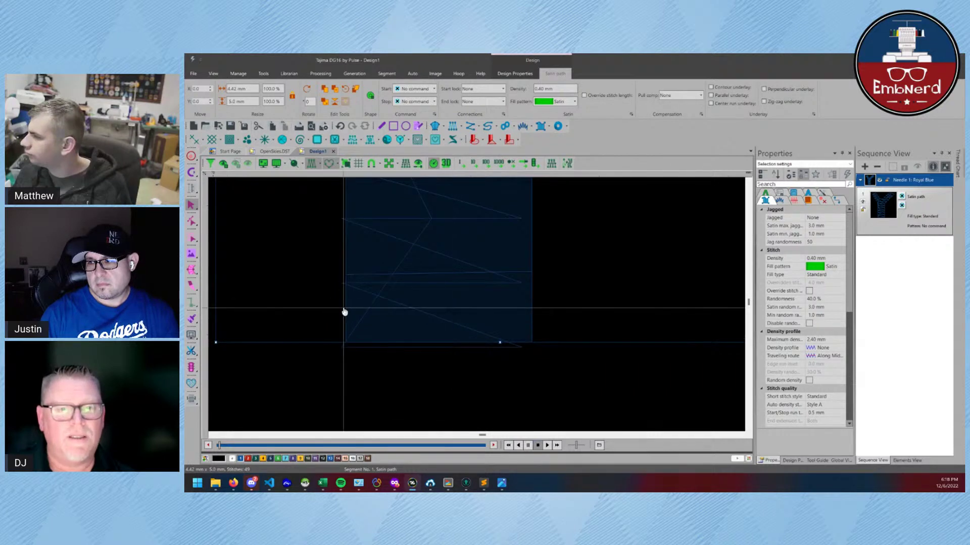
{"action": "scroll", "coordinate": [435, 319], "scroll_direction": "down", "scroll_amount": 3}
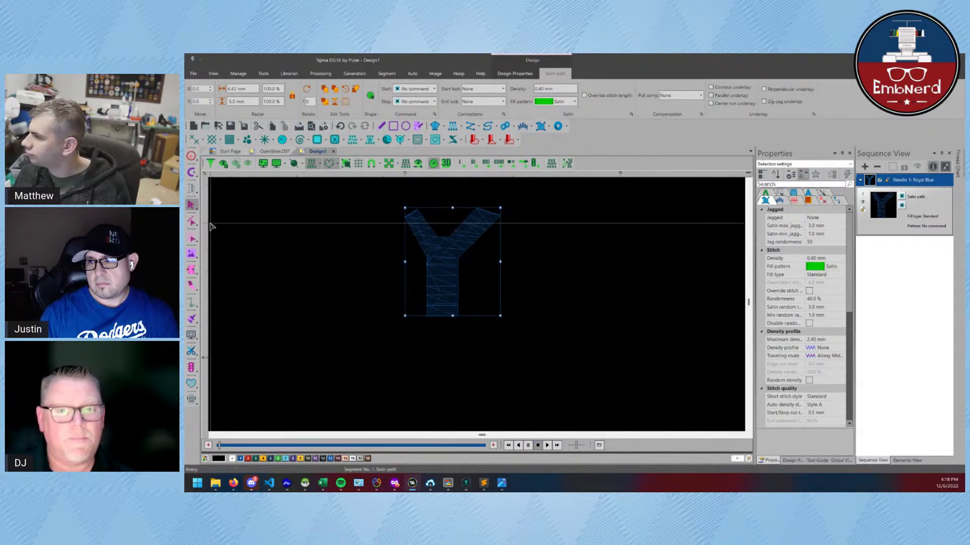
Draw a circular artwork outline about 12 mm in diameter beside the letter Y
{"action": "left_click", "coordinate": [558, 126]}
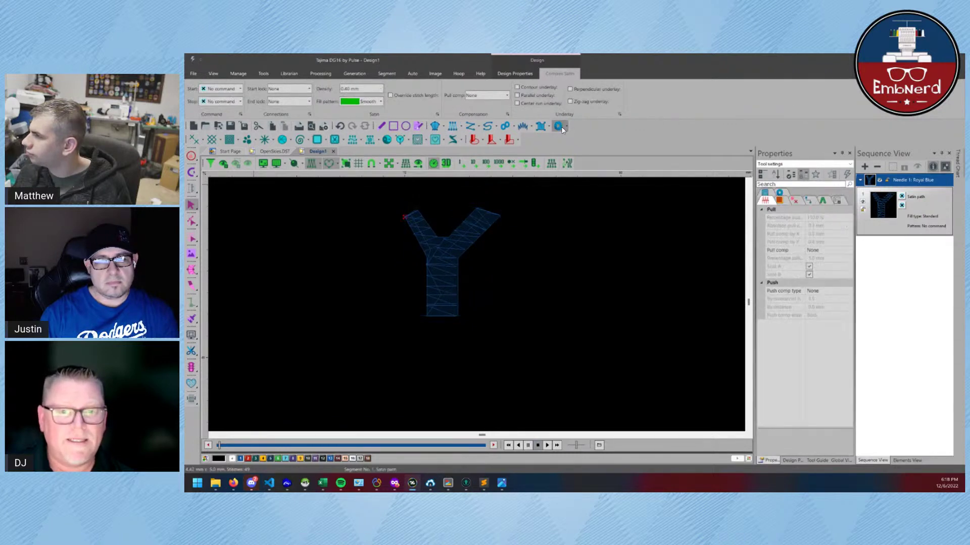
{"action": "scroll", "coordinate": [321, 314], "scroll_direction": "down", "scroll_amount": 2}
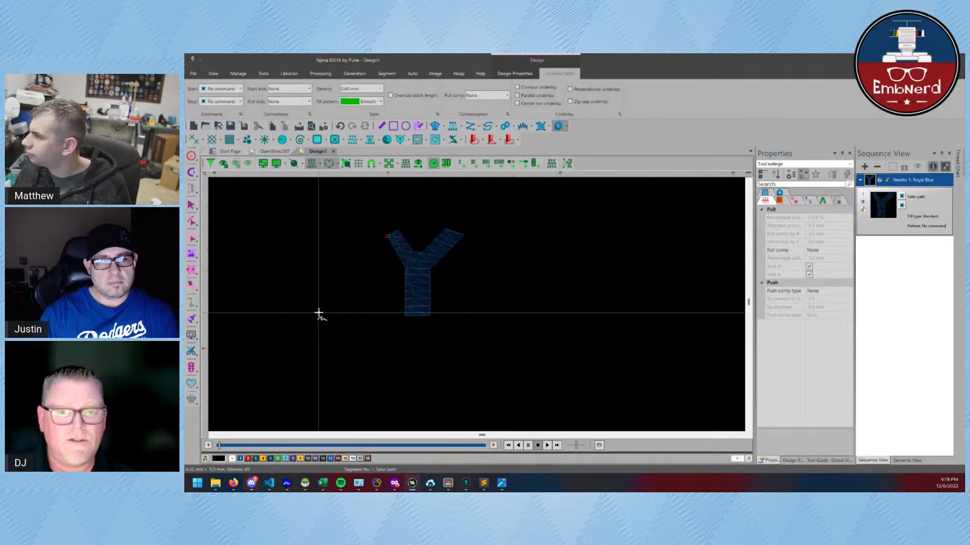
{"action": "left_click", "coordinate": [405, 126]}
{"action": "left_click", "coordinate": [490, 256]}
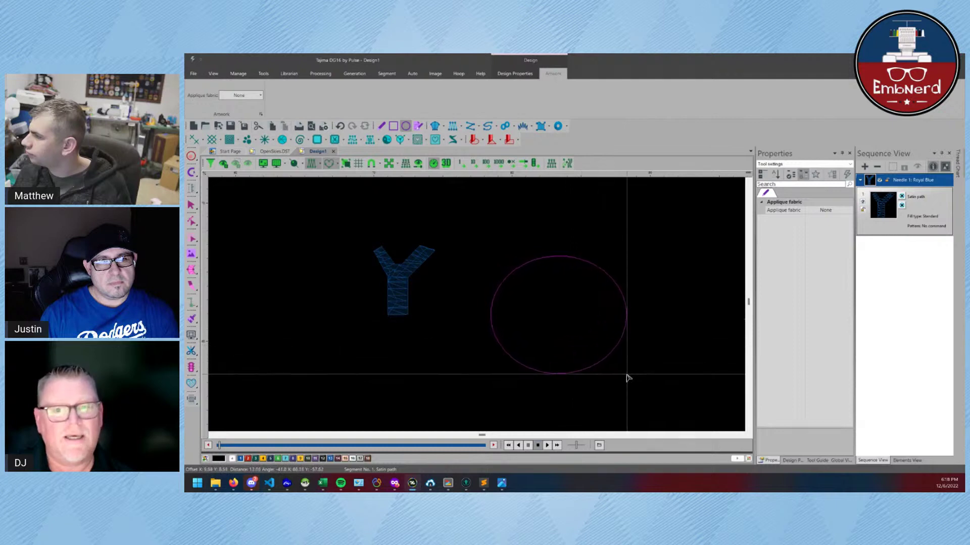
{"action": "left_click", "coordinate": [631, 425]}
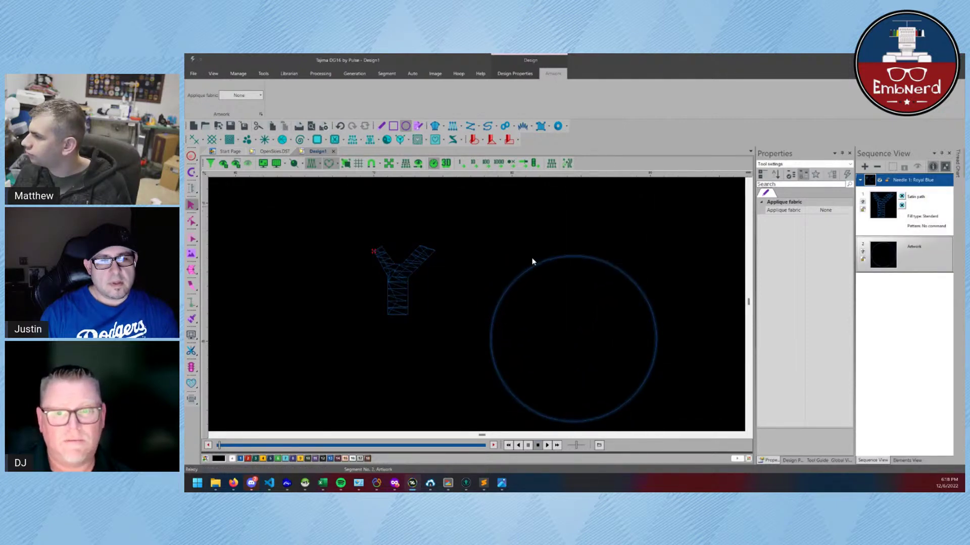
{"action": "key", "text": "Escape"}
Convert the circle artwork to a Complex fill segment and zoom in on its stitched edge
{"action": "right_click", "coordinate": [591, 261]}
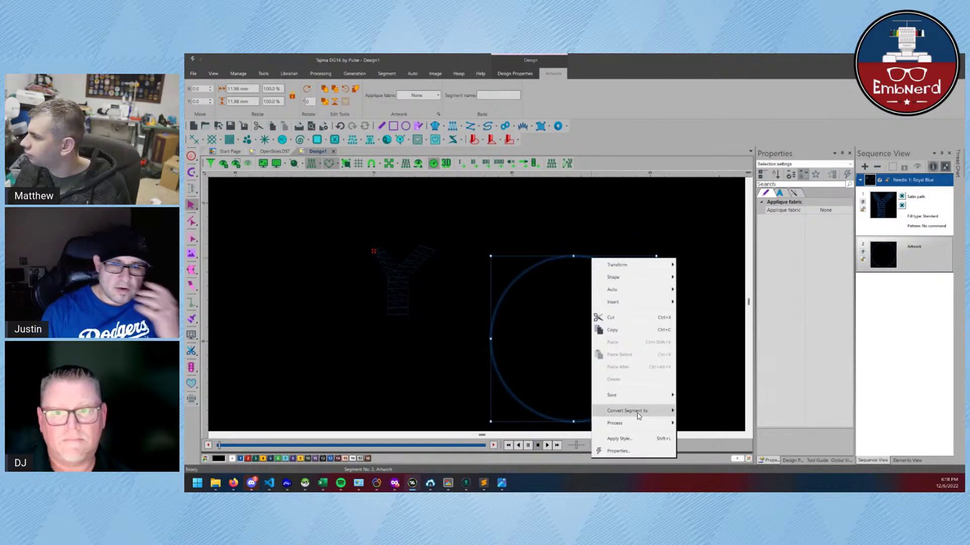
{"action": "mouse_move", "coordinate": [637, 411]}
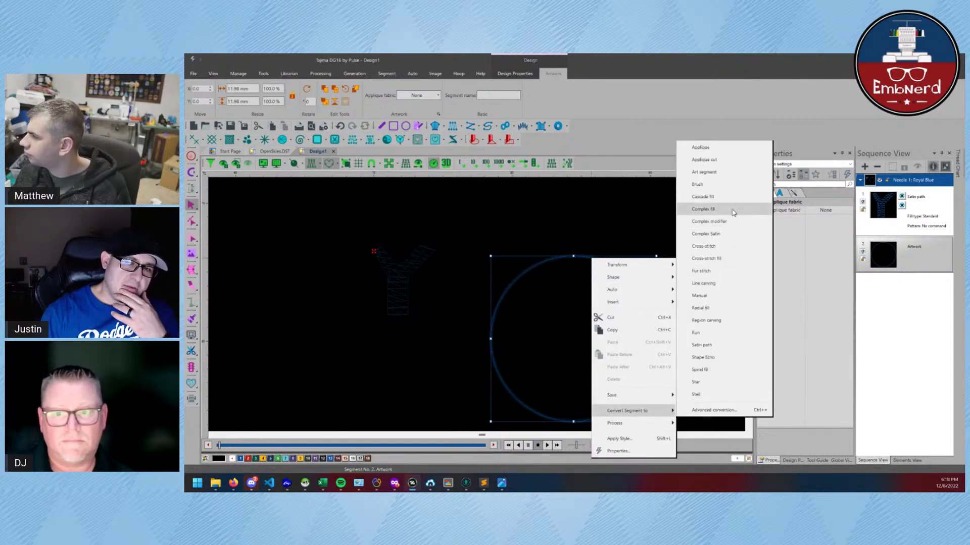
{"action": "left_click", "coordinate": [732, 210]}
{"action": "scroll", "coordinate": [649, 316], "scroll_direction": "up", "scroll_amount": 6}
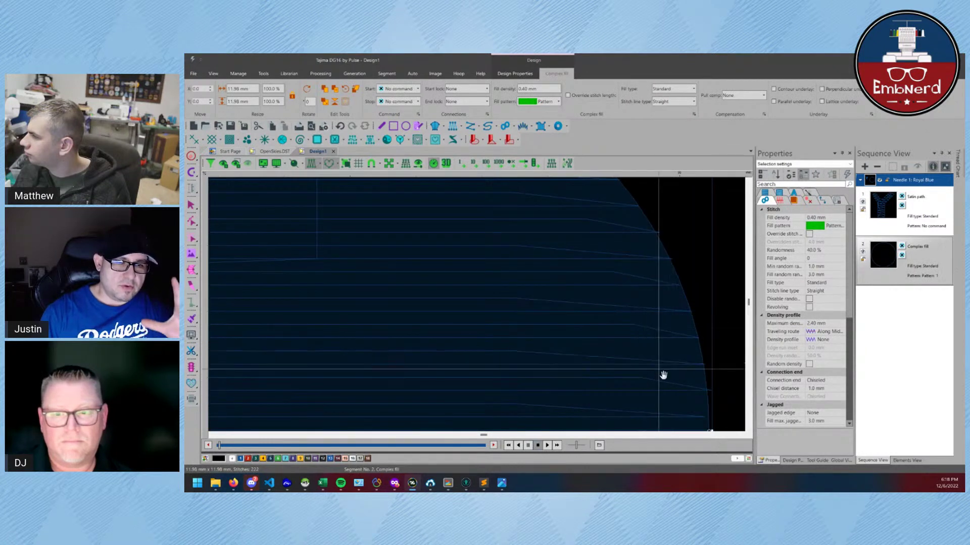
Set the design background colour to light grey, keeping the stitch ends at the circle's outer edge in close view
{"action": "scroll", "coordinate": [662, 377], "scroll_direction": "up", "scroll_amount": 1}
{"action": "left_click_drag", "start_coordinate": [662, 377], "coordinate": [606, 332]}
{"action": "scroll", "coordinate": [555, 303], "scroll_direction": "up", "scroll_amount": 3}
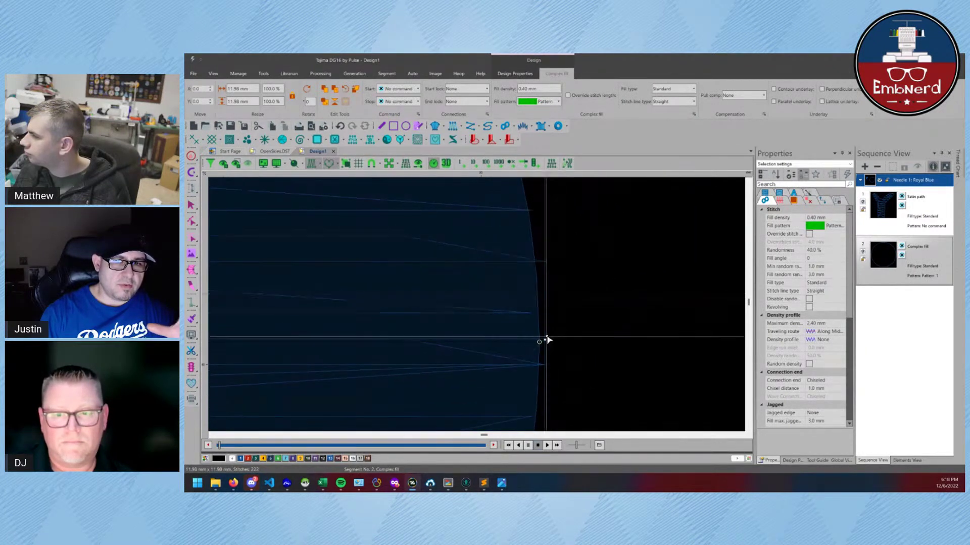
{"action": "left_click_drag", "start_coordinate": [578, 319], "coordinate": [453, 329]}
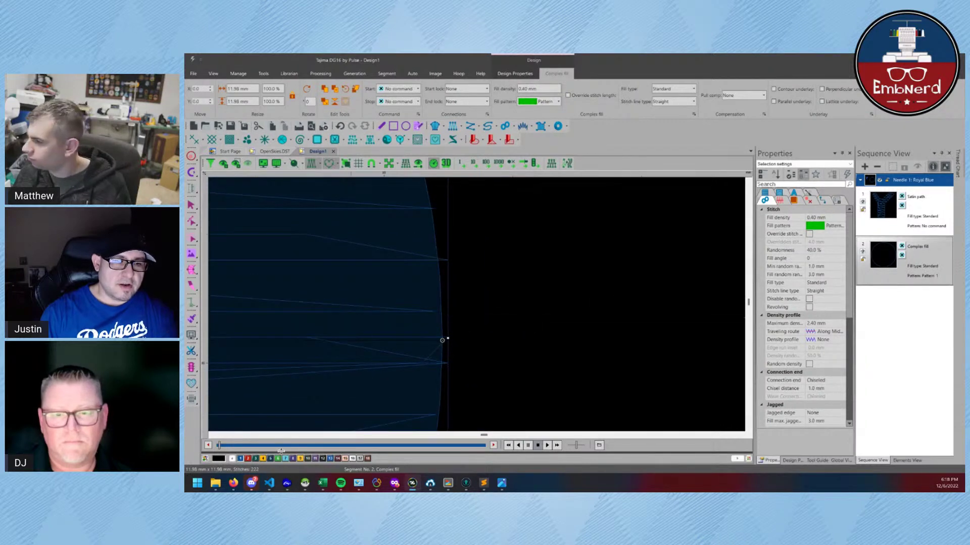
{"action": "double_click", "coordinate": [219, 459]}
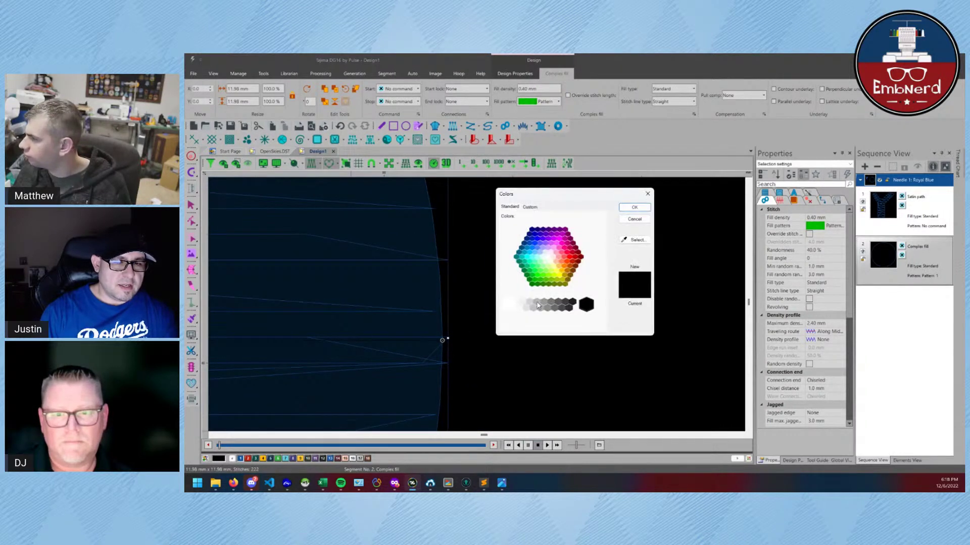
{"action": "left_click", "coordinate": [622, 209]}
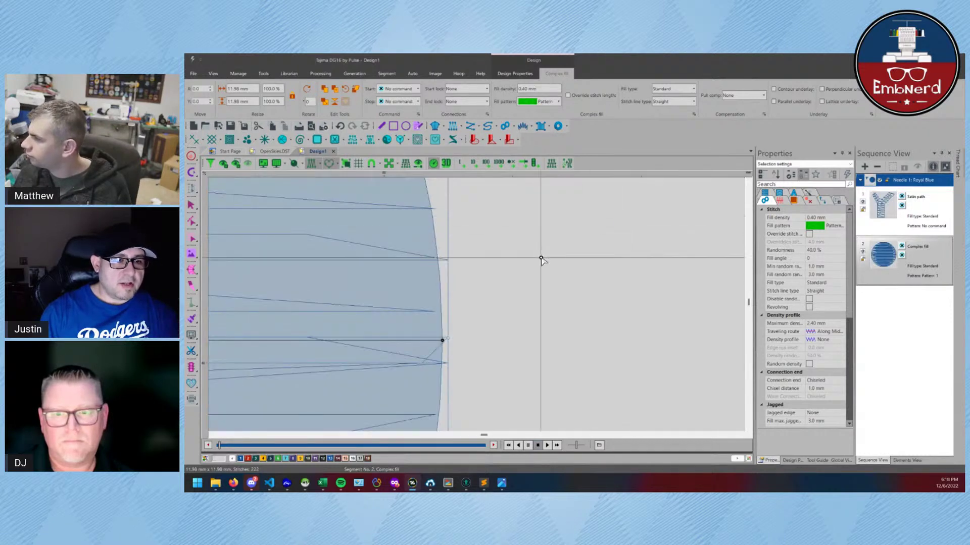
Examine the fill's stitch ends along the circle's right and lower edges, and switch the stitches to 3D display
{"action": "left_click_drag", "start_coordinate": [404, 325], "coordinate": [465, 338]}
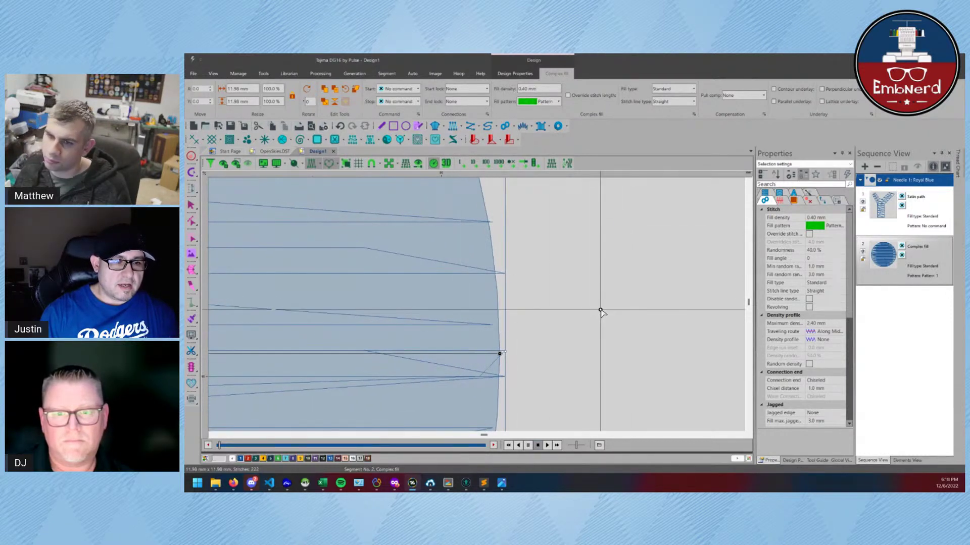
{"action": "key", "text": "Escape"}
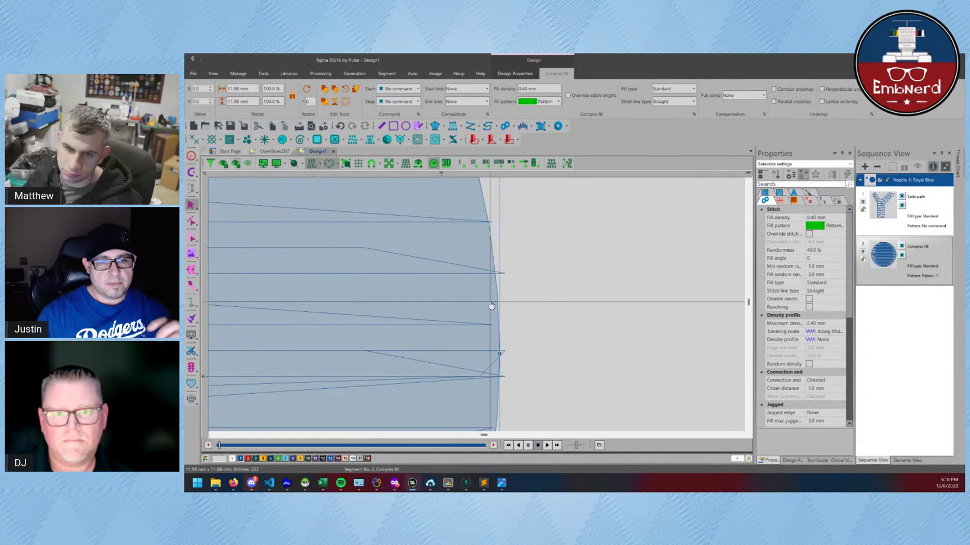
{"action": "left_click_drag", "start_coordinate": [491, 305], "coordinate": [497, 290]}
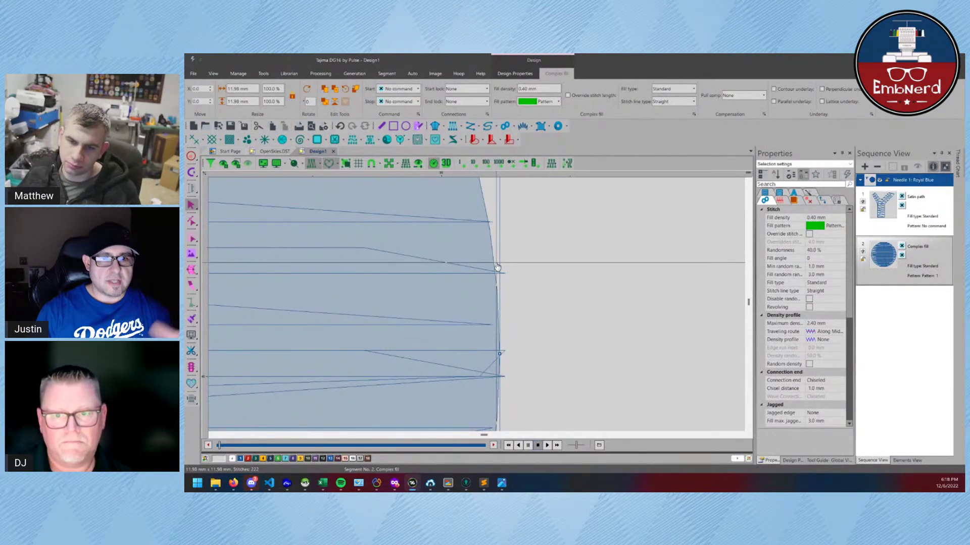
{"action": "scroll", "coordinate": [498, 266], "scroll_direction": "down", "scroll_amount": 5}
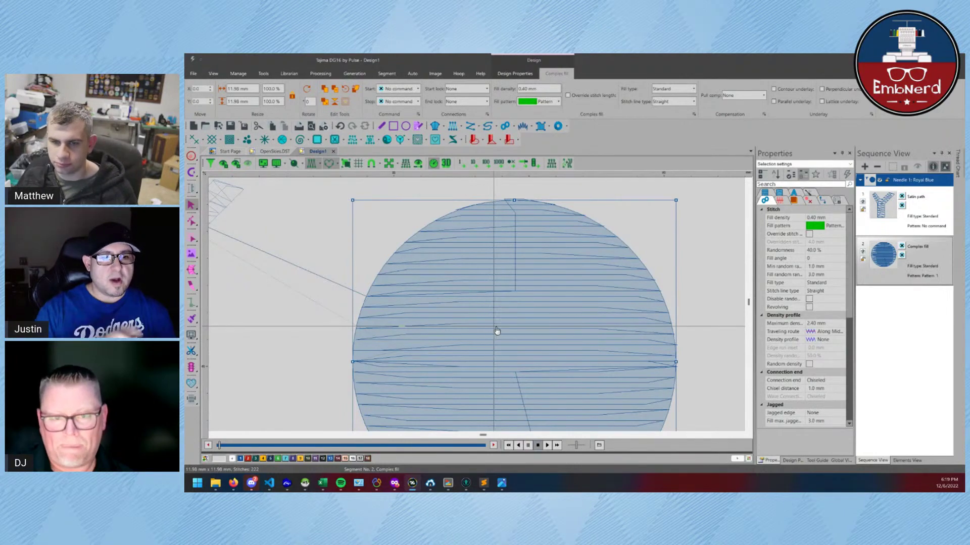
{"action": "scroll", "coordinate": [526, 353], "scroll_direction": "down", "scroll_amount": 3}
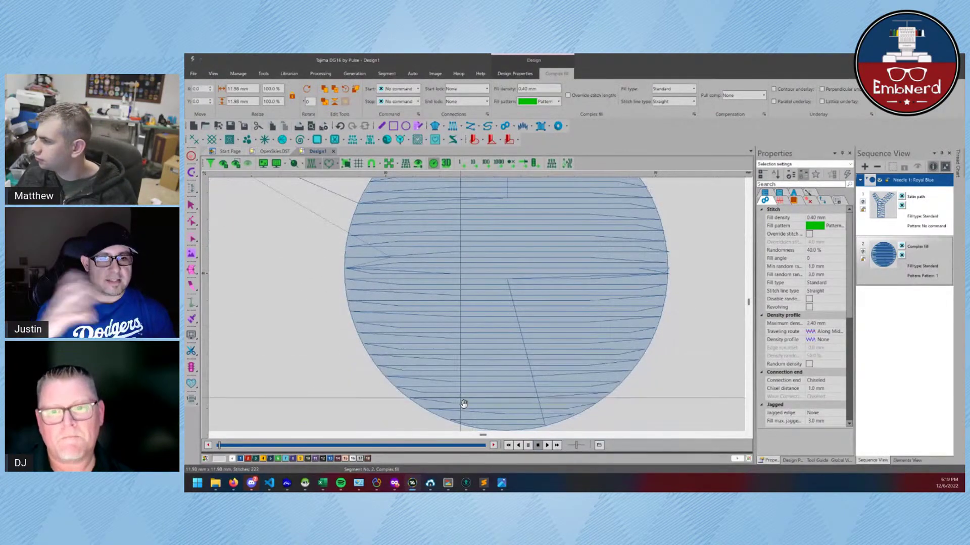
{"action": "left_click_drag", "start_coordinate": [472, 392], "coordinate": [445, 364]}
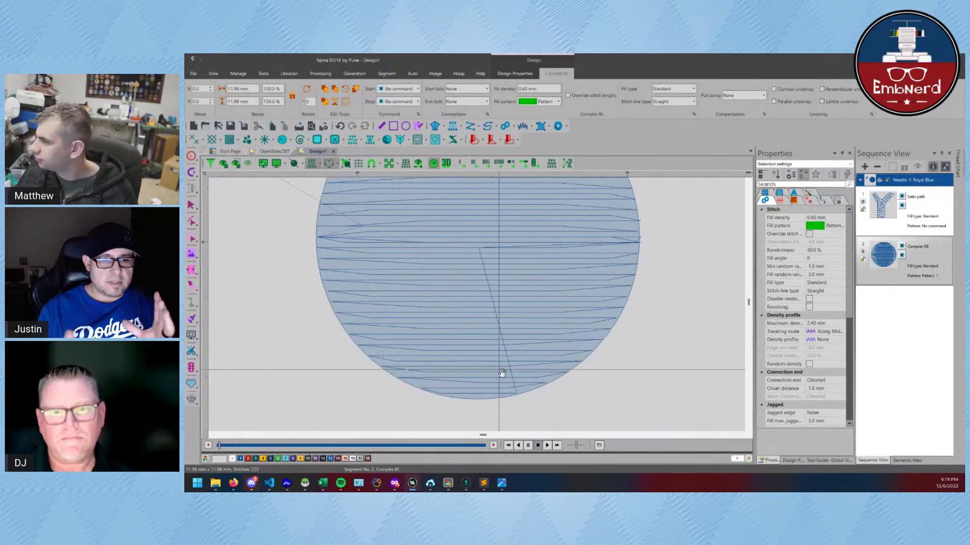
{"action": "key", "text": "Escape"}
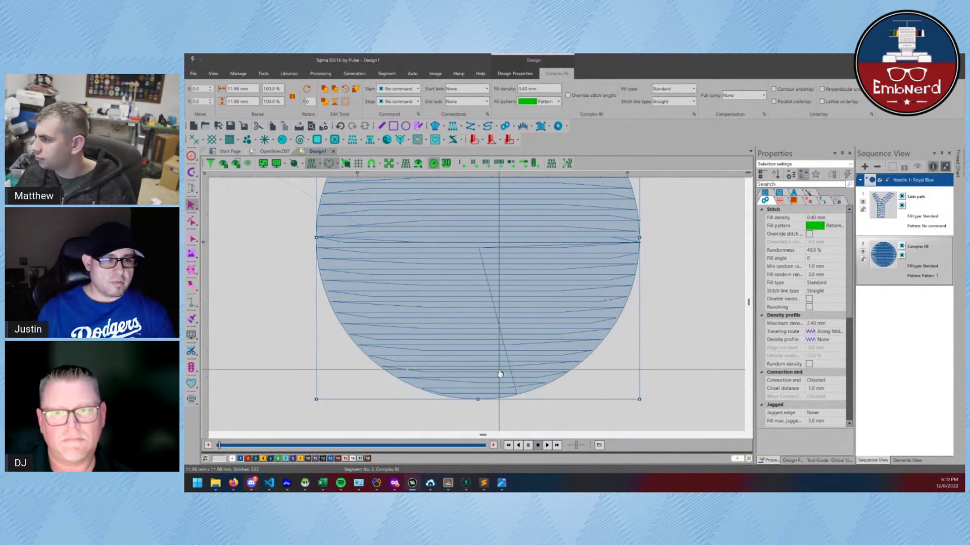
{"action": "key", "text": "t"}
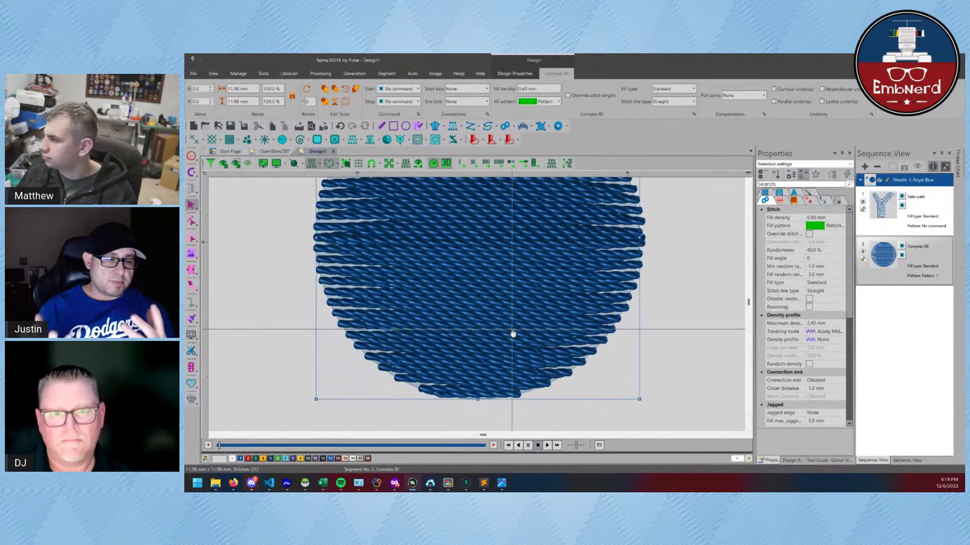
Convert the filled circle to an Art segment and restore it to Complex fill, with the Y and circle both in view
{"action": "right_click", "coordinate": [432, 390]}
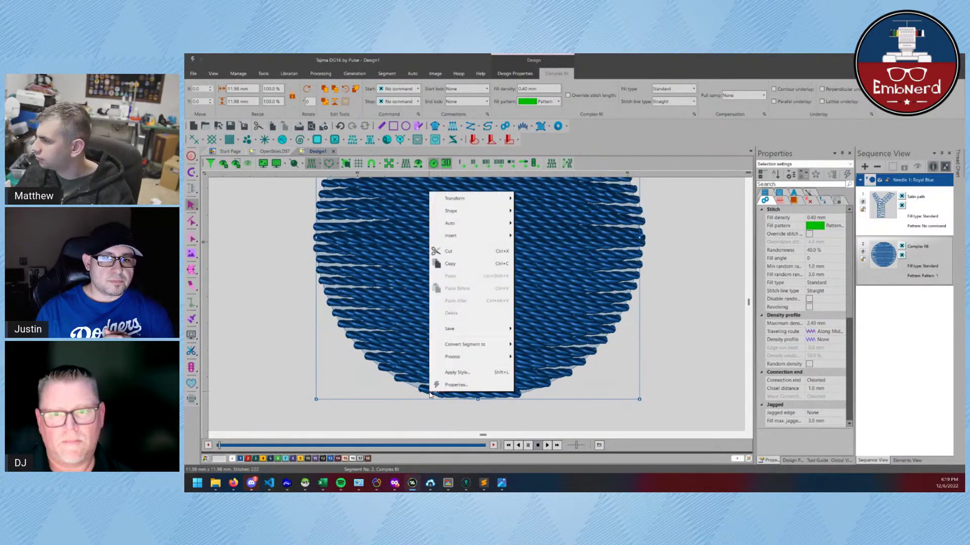
{"action": "mouse_move", "coordinate": [482, 346]}
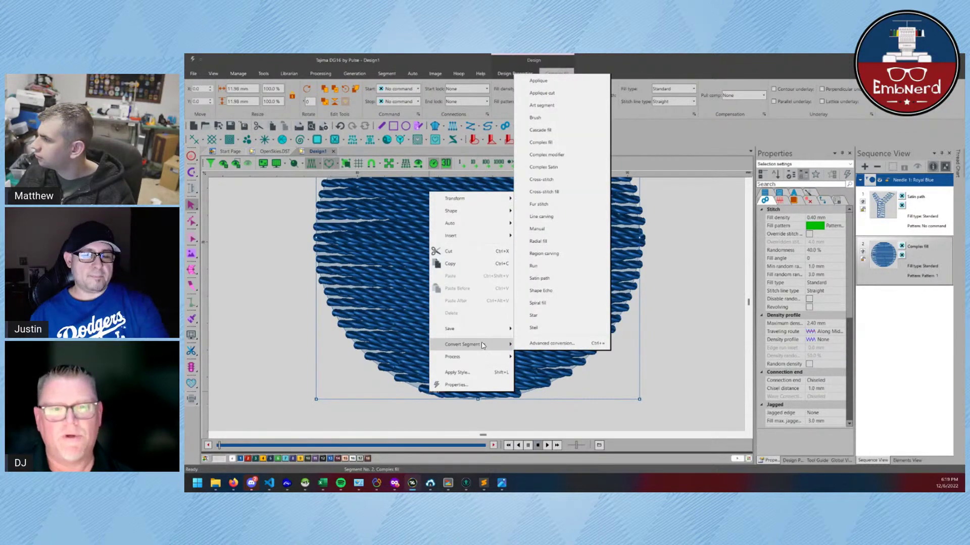
{"action": "left_click", "coordinate": [556, 106]}
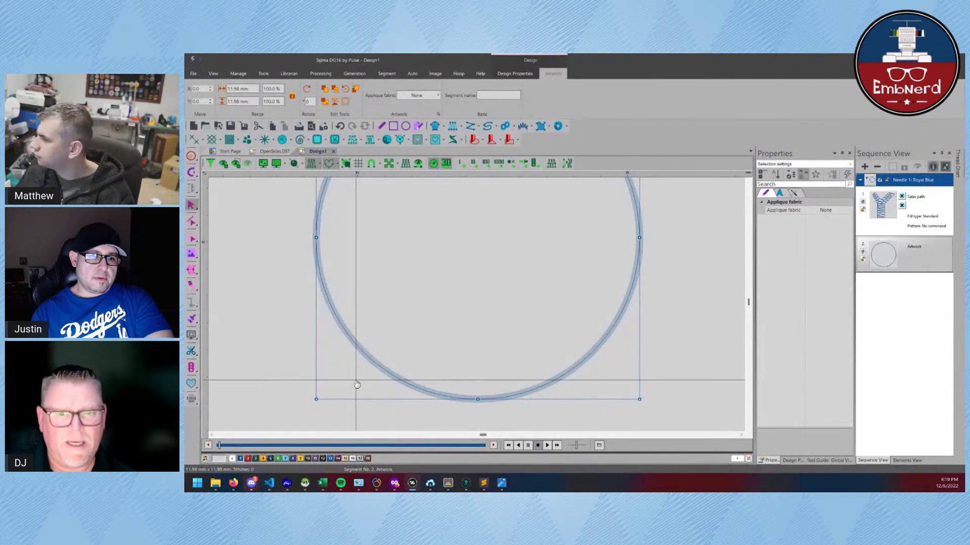
{"action": "left_click", "coordinate": [286, 372]}
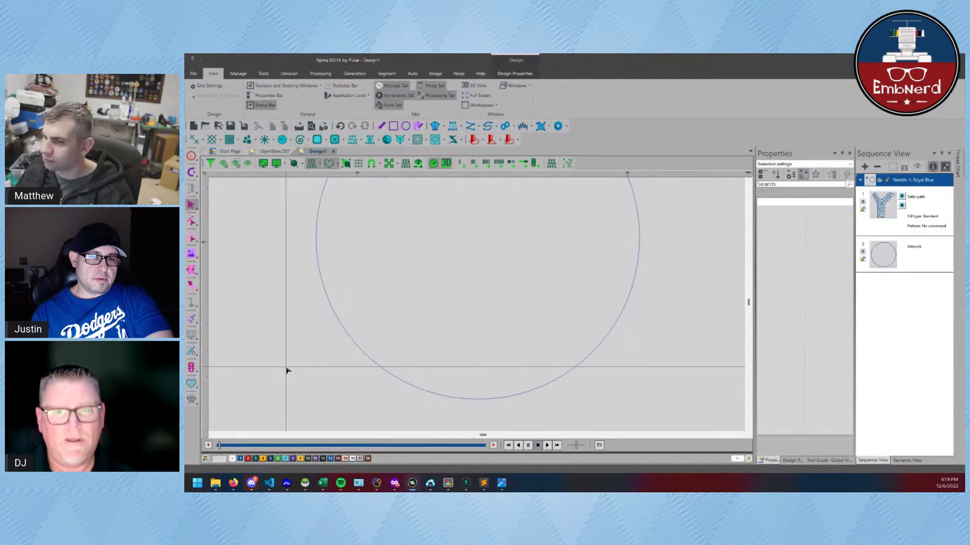
{"action": "key", "text": "c"}
{"action": "key", "text": "Return"}
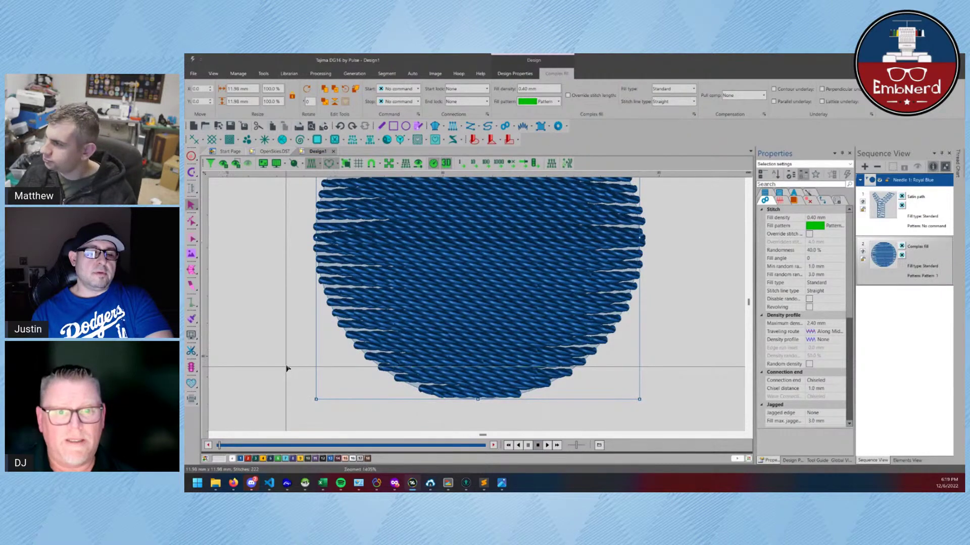
{"action": "scroll", "coordinate": [329, 325], "scroll_direction": "down", "scroll_amount": 3}
{"action": "scroll", "coordinate": [485, 346], "scroll_direction": "down", "scroll_amount": 2}
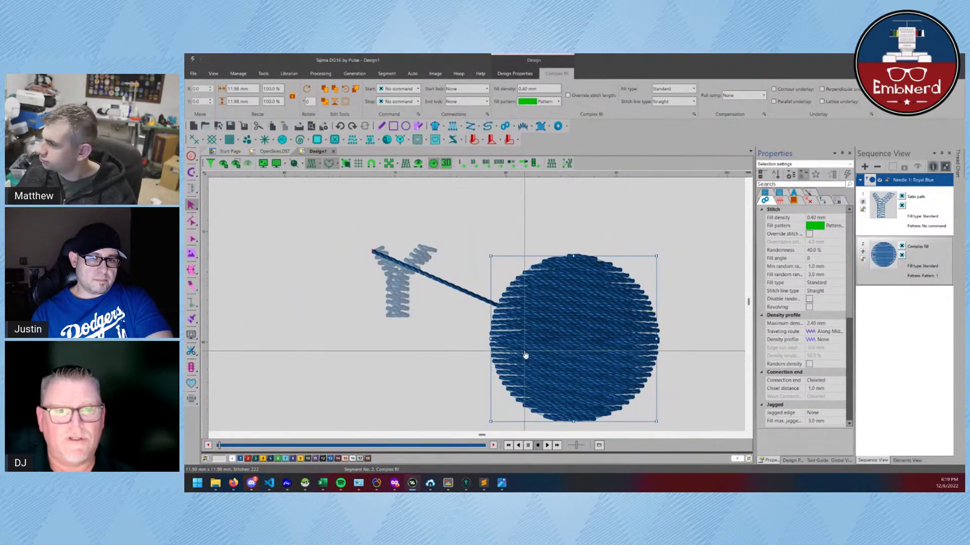
{"action": "scroll", "coordinate": [525, 355], "scroll_direction": "down", "scroll_amount": 1}
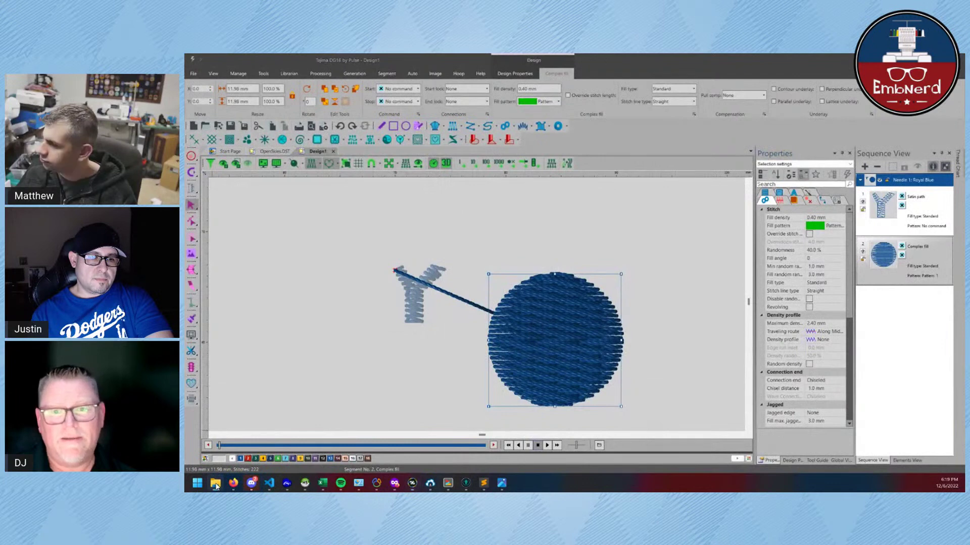
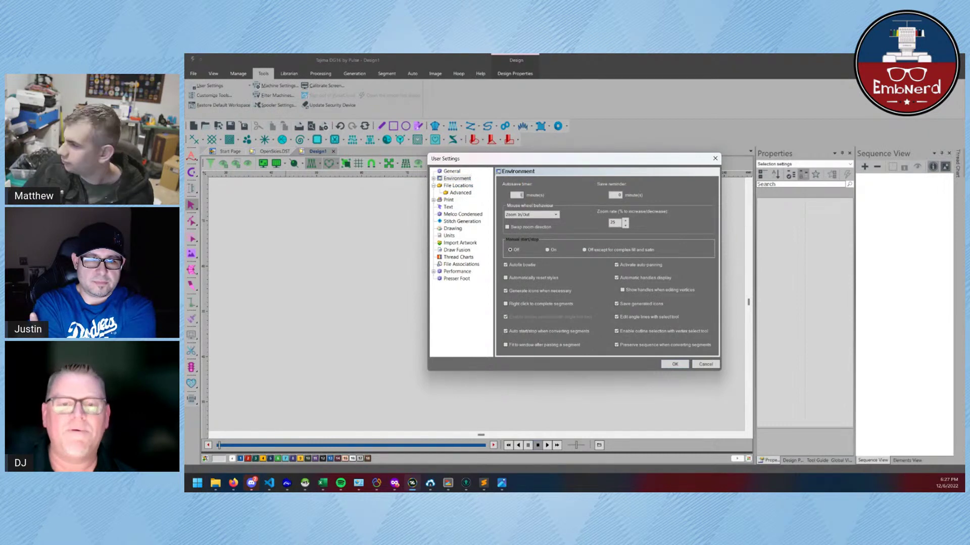
Accept the User Settings and draw a circular artwork outline about 28.8 mm in diameter in the empty design
{"action": "key", "text": "Return"}
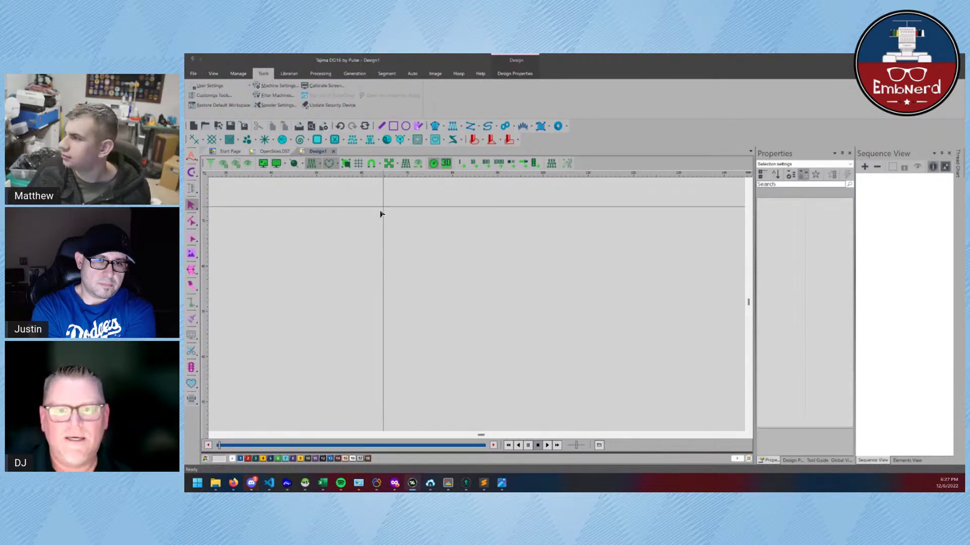
{"action": "left_click", "coordinate": [405, 126]}
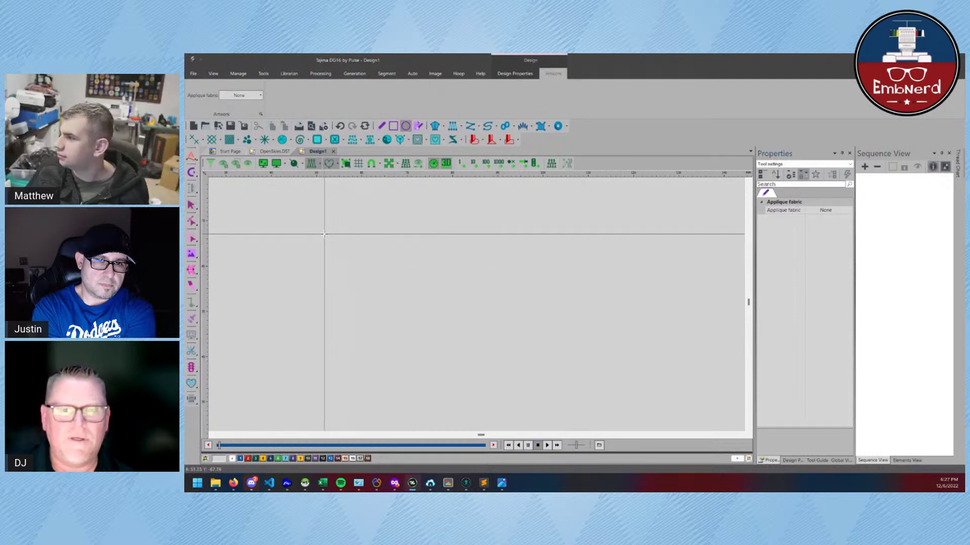
{"action": "left_click_drag", "start_coordinate": [322, 233], "coordinate": [452, 350]}
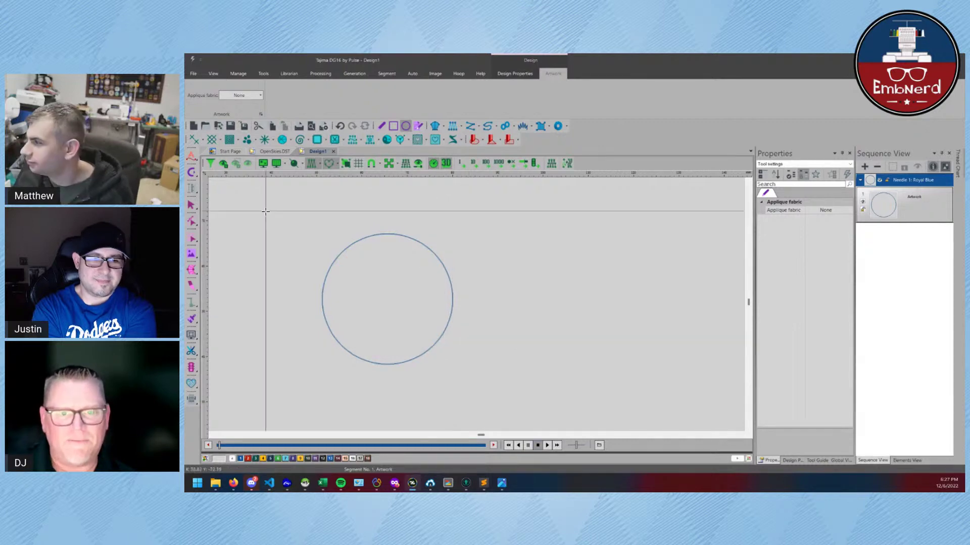
{"action": "left_click", "coordinate": [191, 204]}
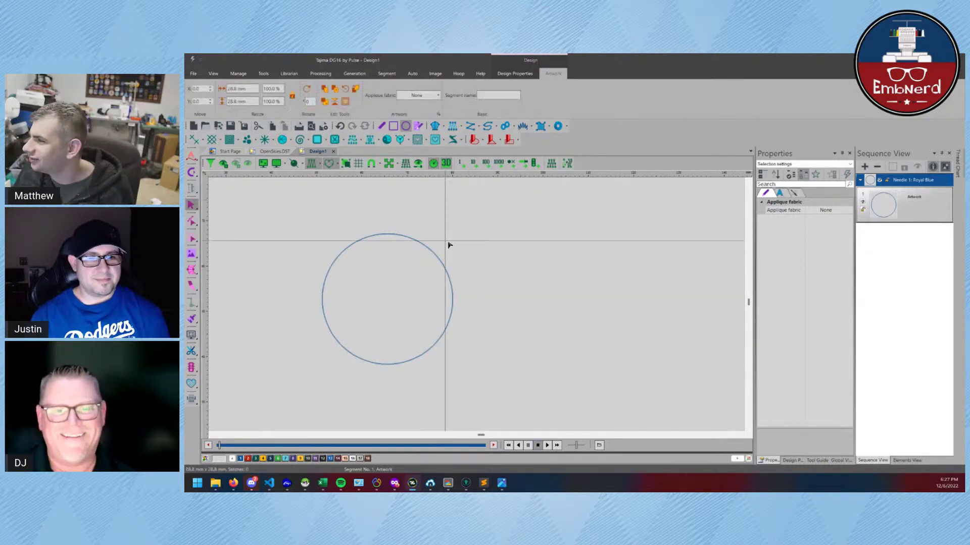
Convert the new circle artwork to a Complex fill segment
{"action": "left_click", "coordinate": [431, 252]}
{"action": "right_click", "coordinate": [431, 252]}
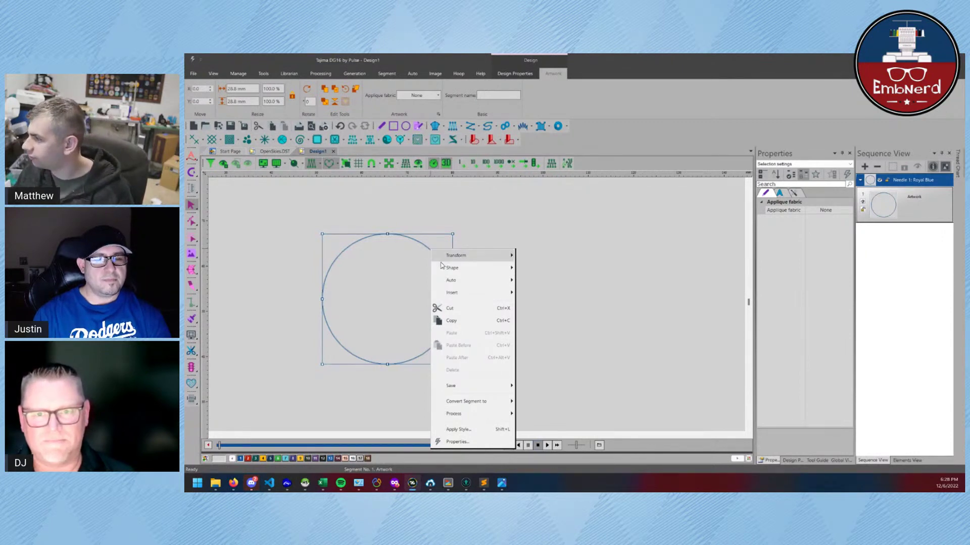
{"action": "mouse_move", "coordinate": [505, 402]}
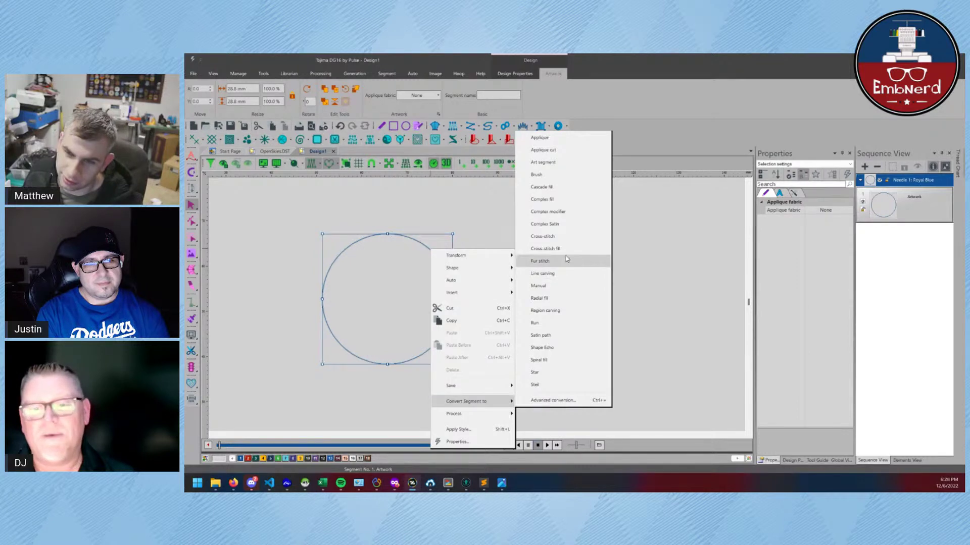
{"action": "left_click", "coordinate": [565, 206]}
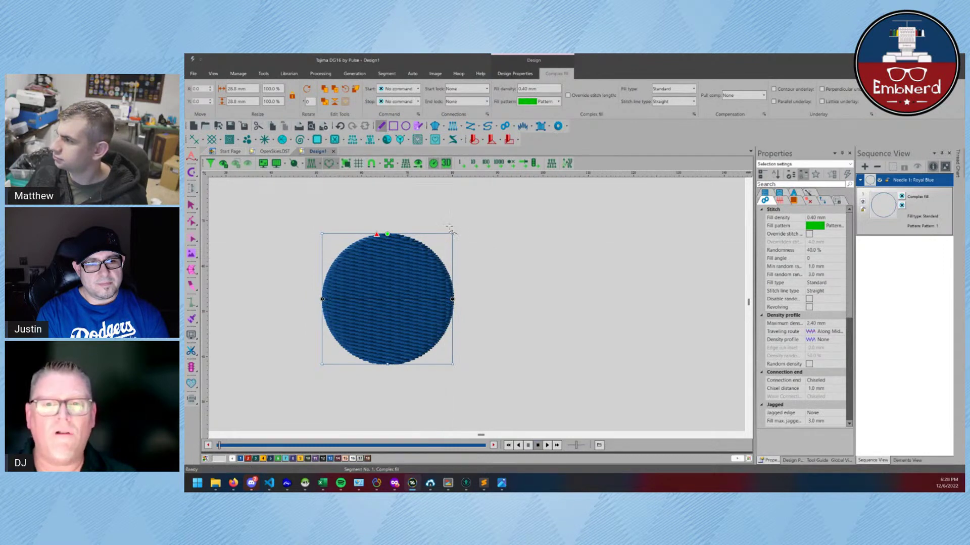
Start a freeform artwork outline beside the filled circle, placing straight corner points in a stepped path that rises away from the circle
{"action": "left_click", "coordinate": [381, 126]}
{"action": "left_click", "coordinate": [480, 360]}
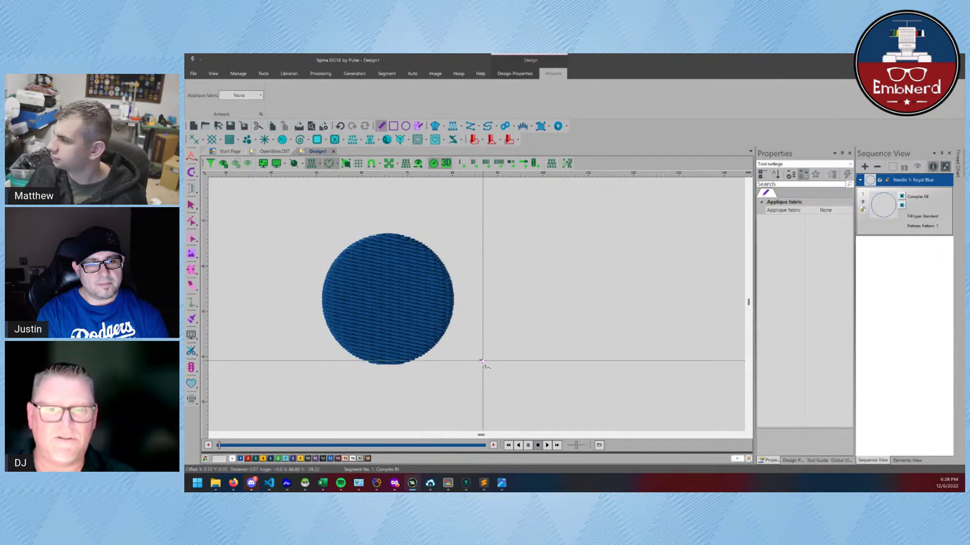
{"action": "left_click", "coordinate": [516, 361]}
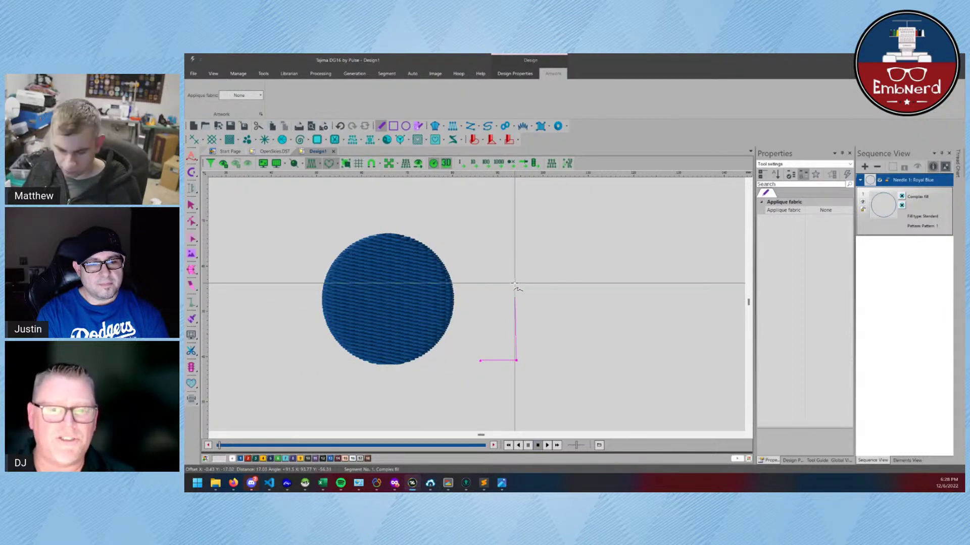
{"action": "left_click", "coordinate": [516, 294]}
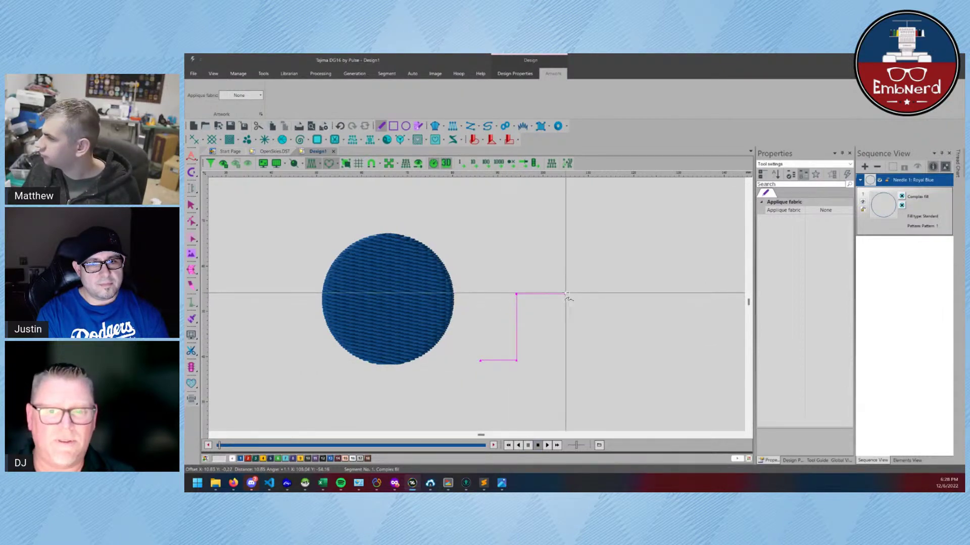
{"action": "left_click", "coordinate": [565, 294]}
{"action": "left_click", "coordinate": [587, 256]}
{"action": "left_click", "coordinate": [624, 256]}
{"action": "left_click", "coordinate": [624, 228]}
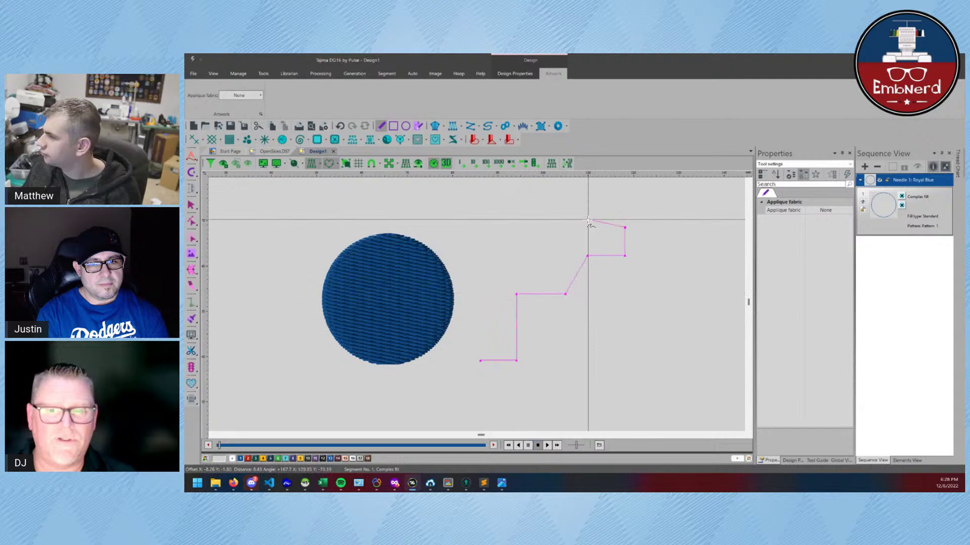
Finish the freeform outline with curved points over its upper side and close it as a shape about 36 by 37 mm
{"action": "right_click", "coordinate": [571, 195]}
{"action": "right_click", "coordinate": [492, 223]}
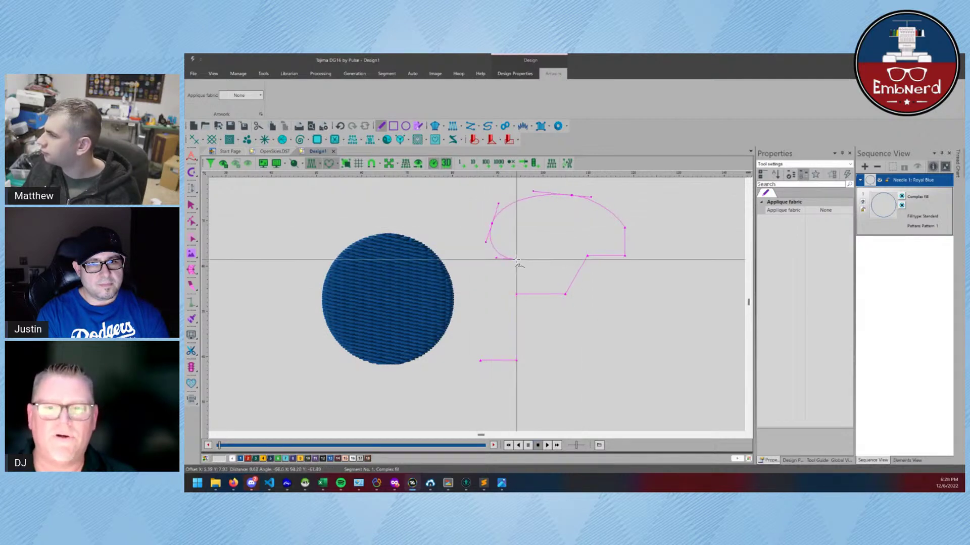
{"action": "right_click", "coordinate": [498, 266]}
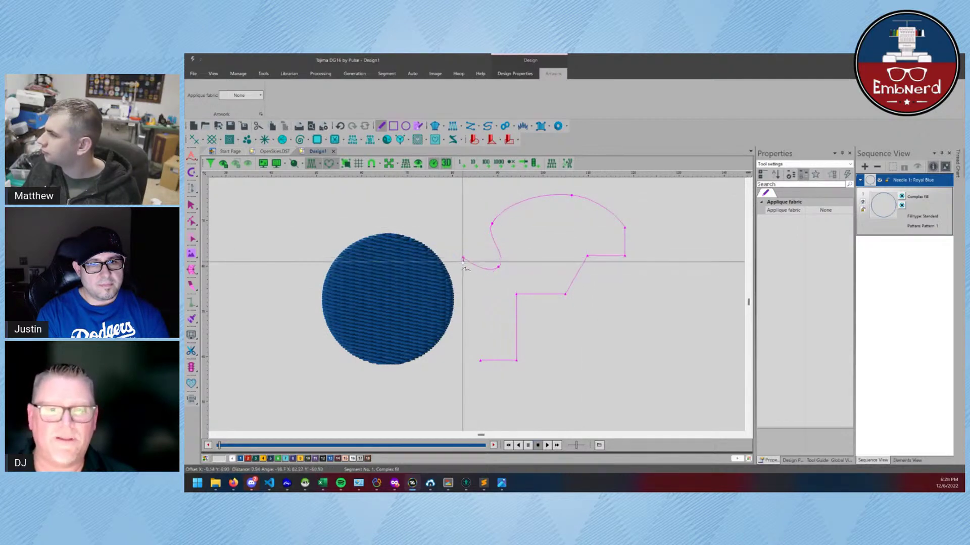
{"action": "right_click", "coordinate": [463, 258]}
{"action": "key", "text": "Return"}
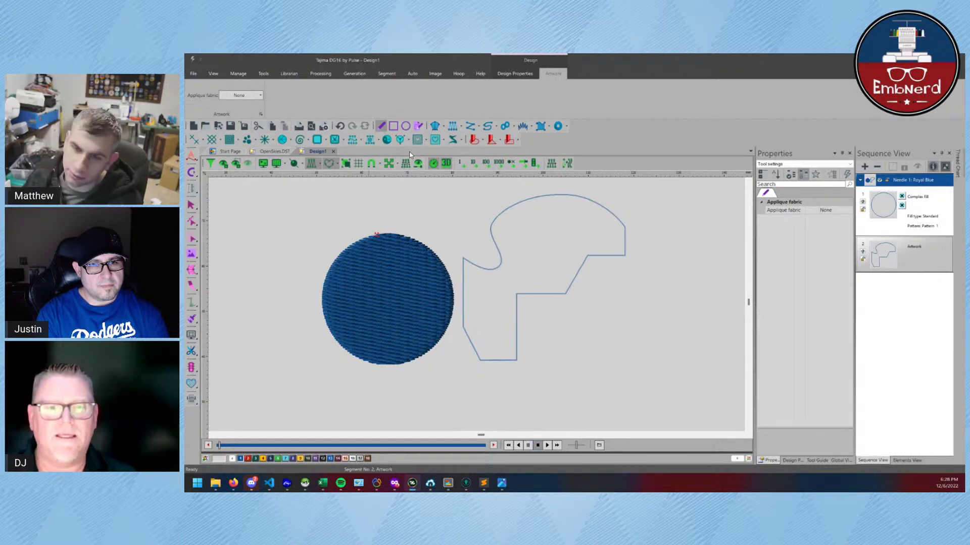
{"action": "key", "text": "Escape"}
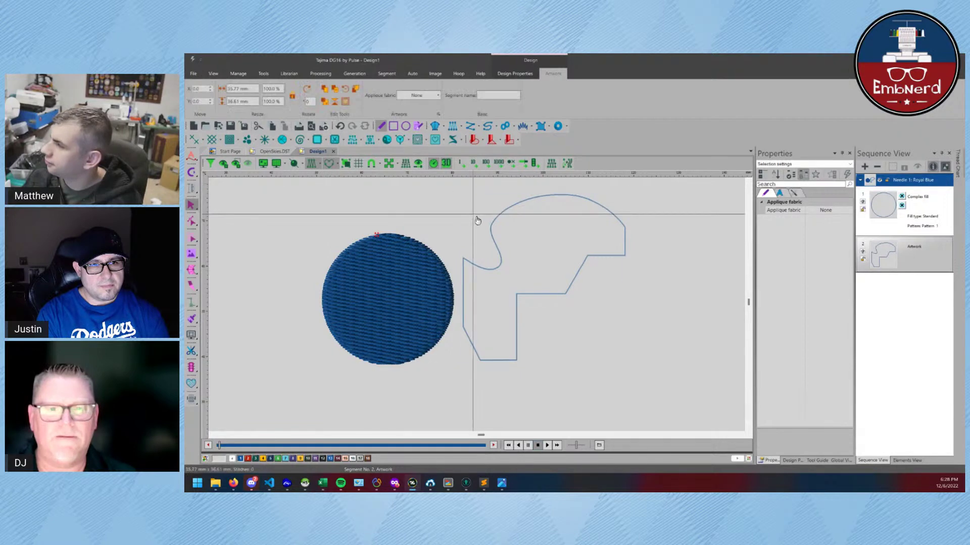
Select the freeform outline beside the filled circle and convert it to an Applique segment
{"action": "left_click", "coordinate": [477, 220]}
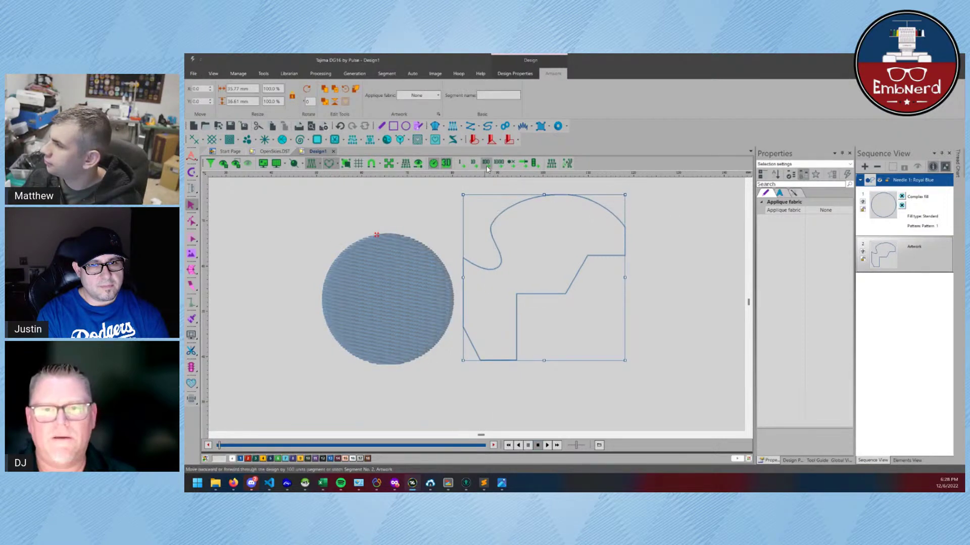
{"action": "left_click", "coordinate": [566, 164]}
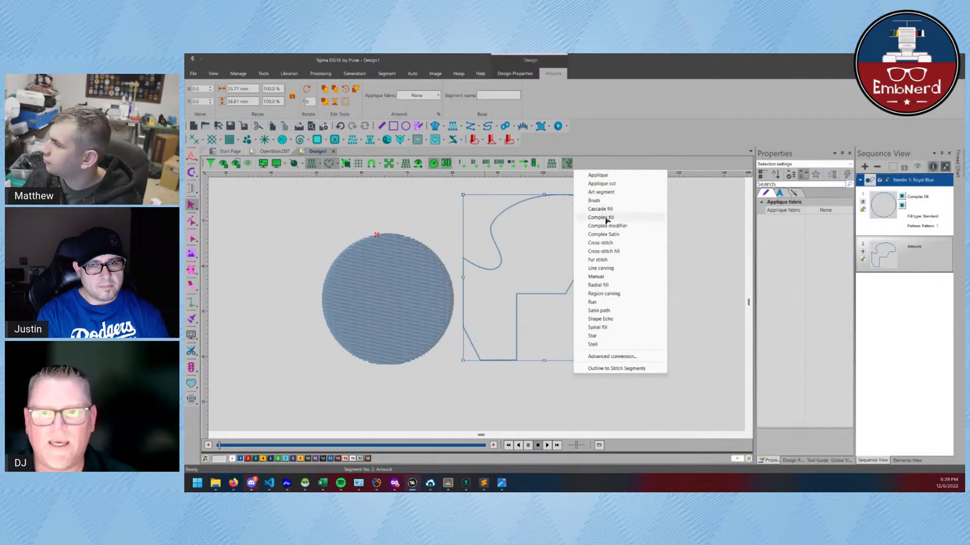
{"action": "left_click", "coordinate": [606, 176]}
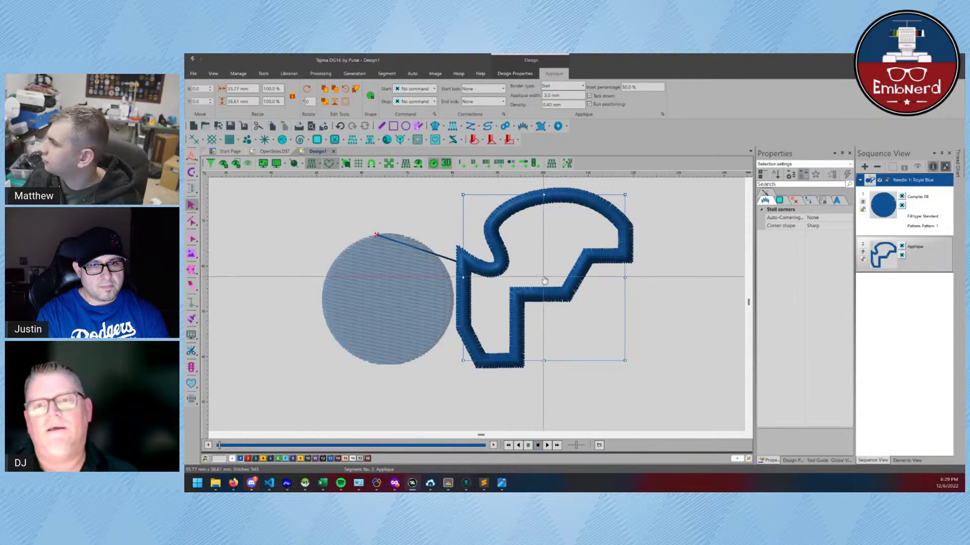
Convert the freeform applique shape to a Complex fill and place a slanted stitch angle line across it
{"action": "left_click", "coordinate": [567, 164]}
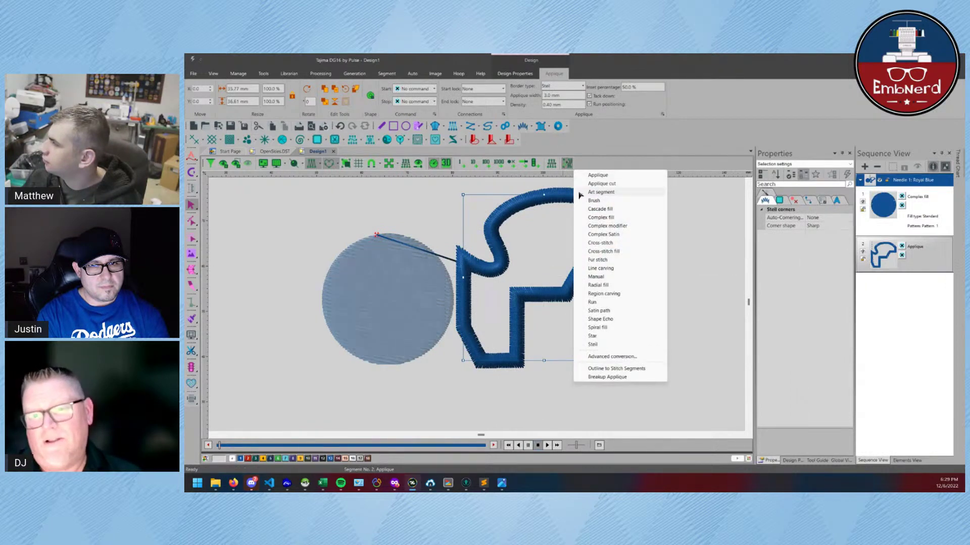
{"action": "left_click", "coordinate": [588, 217]}
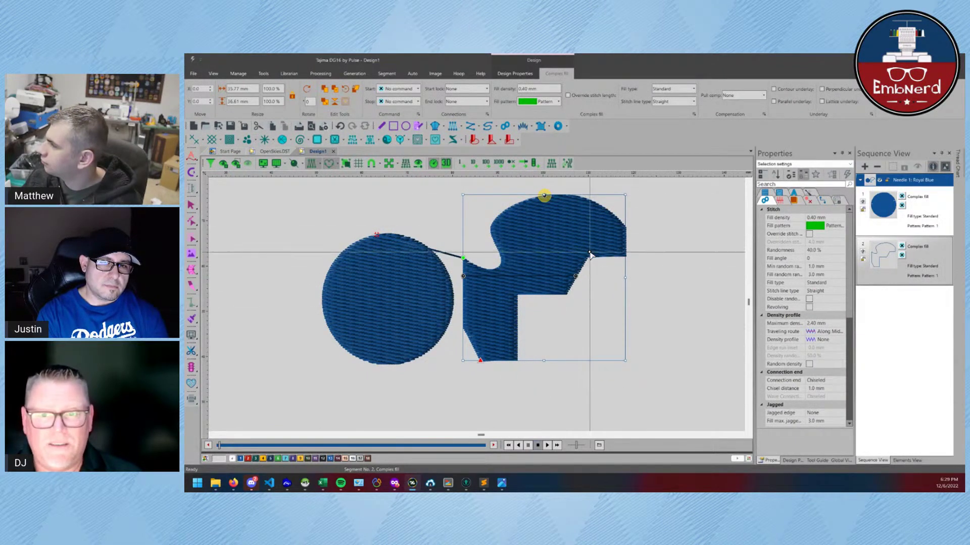
{"action": "left_click", "coordinate": [589, 255]}
{"action": "left_click", "coordinate": [555, 195]}
{"action": "key", "text": "Return"}
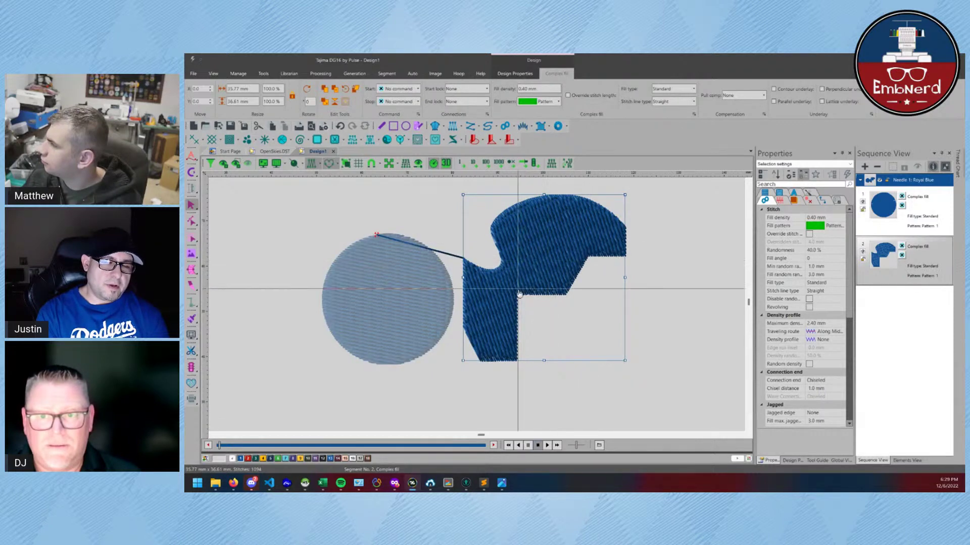
{"action": "left_click", "coordinate": [195, 276]}
{"action": "left_click", "coordinate": [227, 280]}
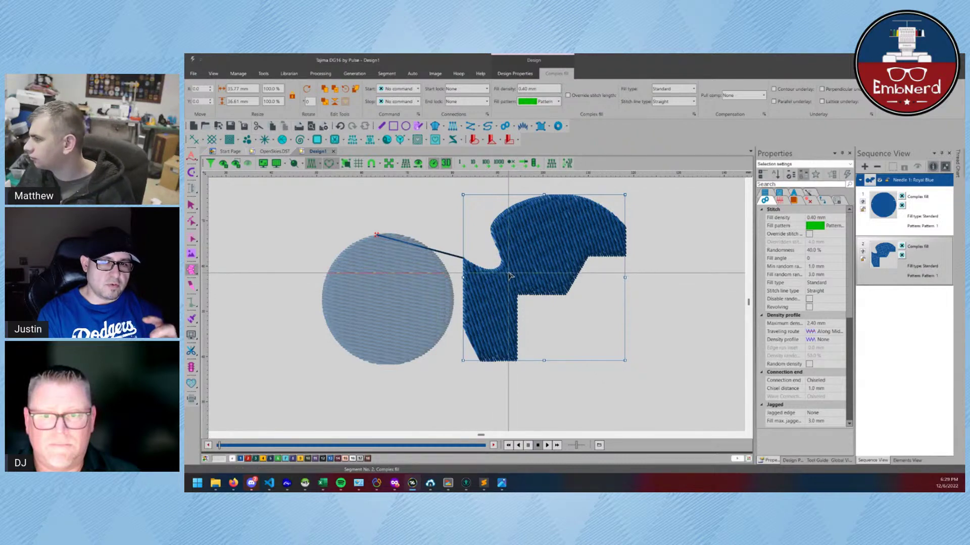
{"action": "right_click", "coordinate": [499, 221]}
{"action": "left_click", "coordinate": [433, 198]}
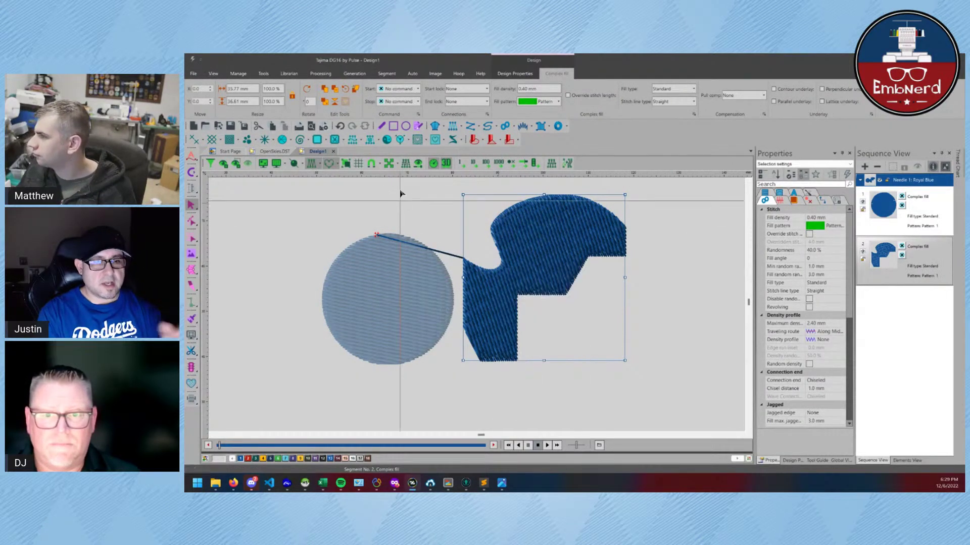
{"action": "left_click", "coordinate": [433, 198]}
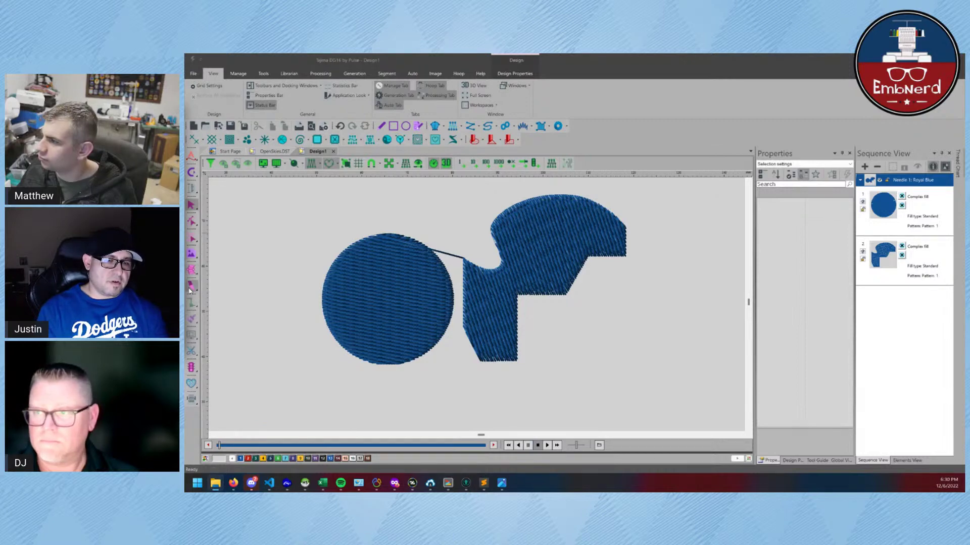
Delete all segments to empty the design and open the dialog for loading an image
{"action": "key", "text": "ctrl+a"}
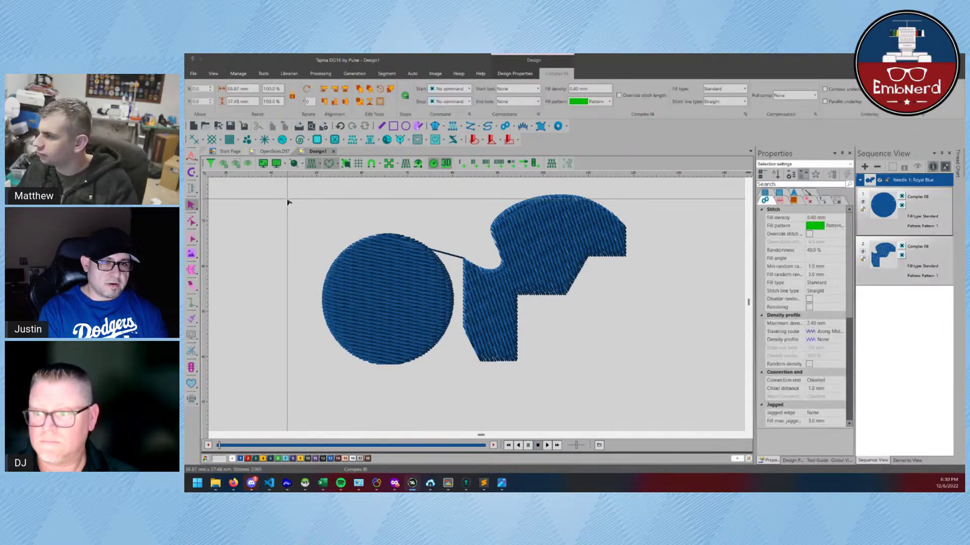
{"action": "key", "text": "Delete"}
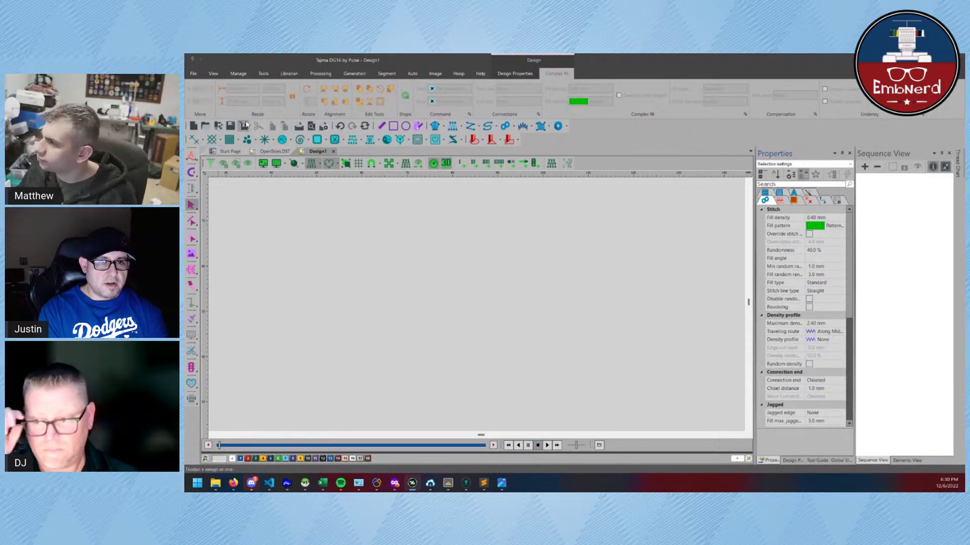
{"action": "left_click", "coordinate": [238, 73]}
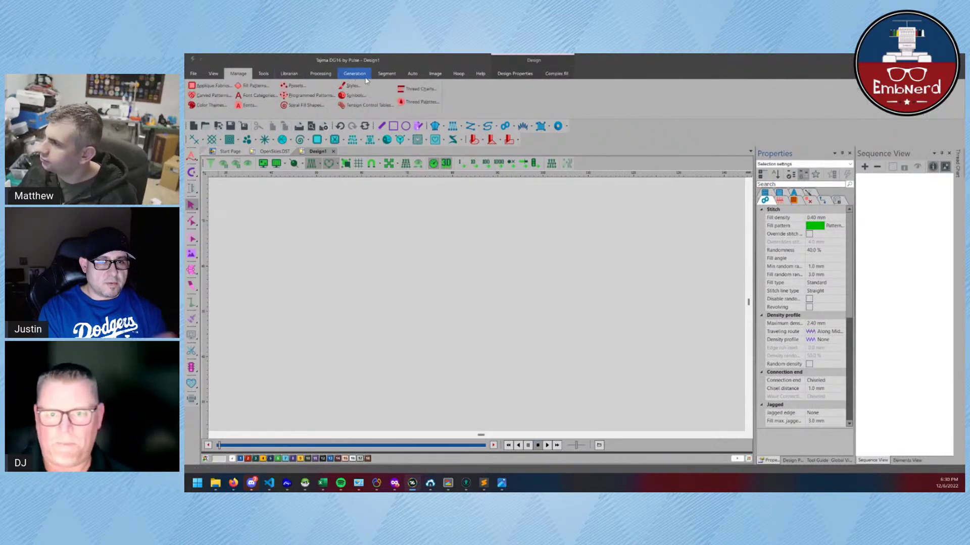
{"action": "left_click", "coordinate": [435, 73]}
{"action": "left_click", "coordinate": [202, 85]}
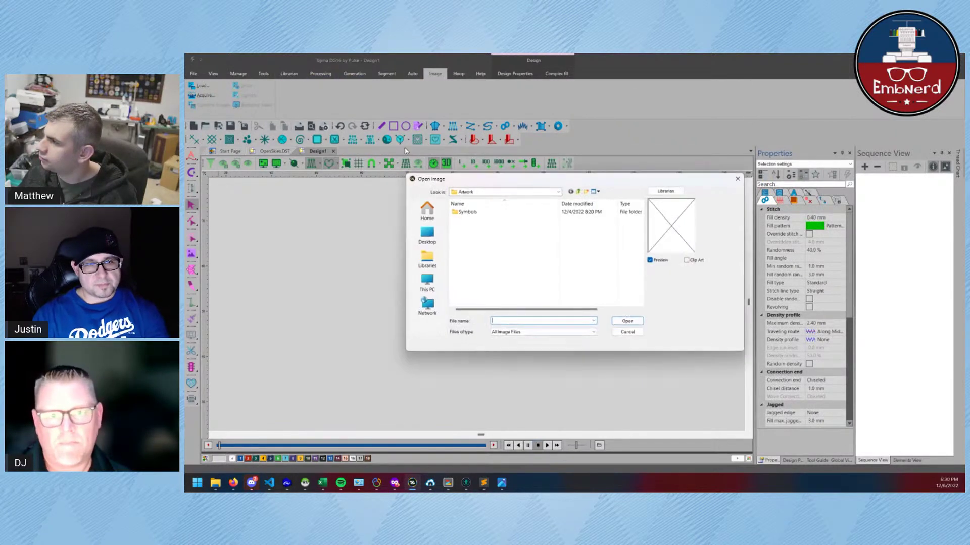
{"action": "left_click_drag", "start_coordinate": [657, 177], "coordinate": [185, 177]}
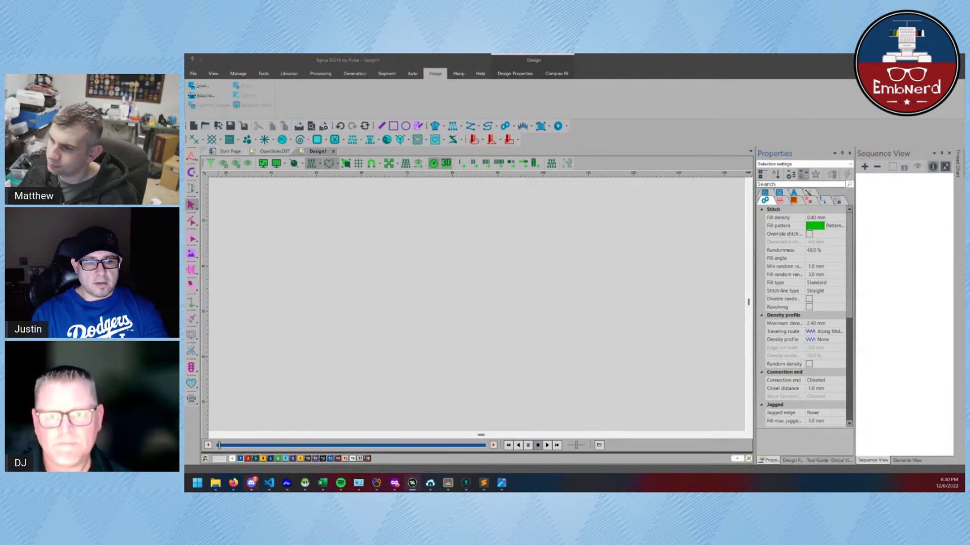
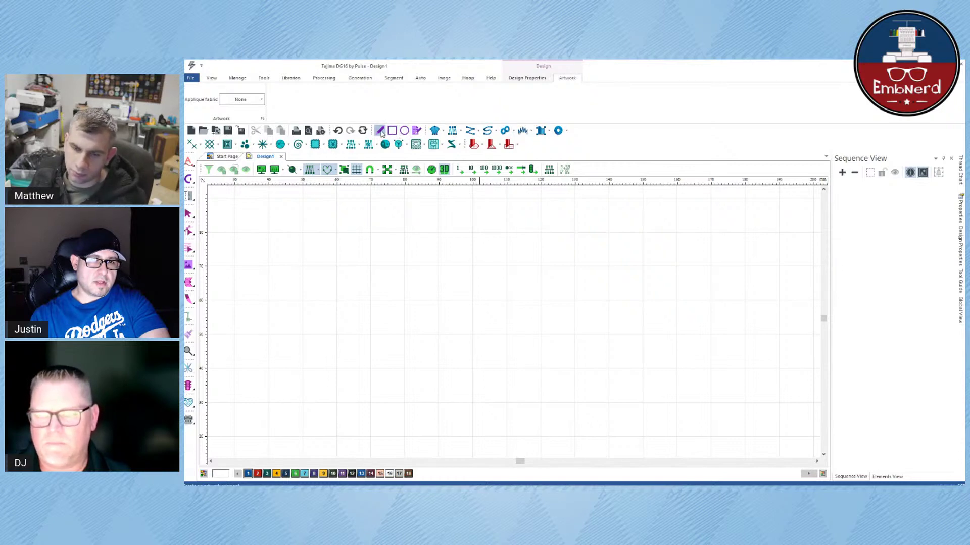
Start a freeform artwork outline with a zigzag upper edge, an S-bend sweeping back and forth, and a rounded hump on the far side
{"action": "left_click", "coordinate": [380, 130]}
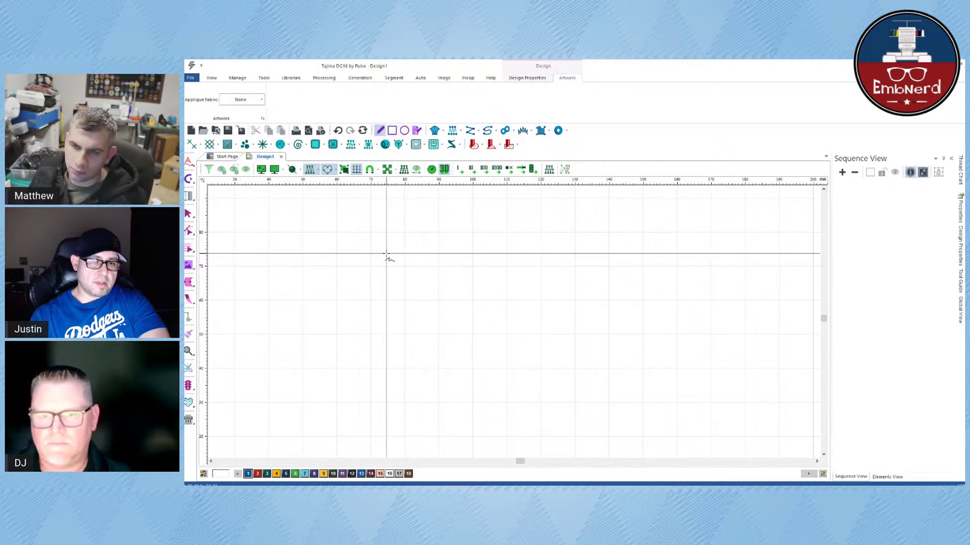
{"action": "left_click", "coordinate": [387, 254]}
{"action": "left_click", "coordinate": [418, 254]}
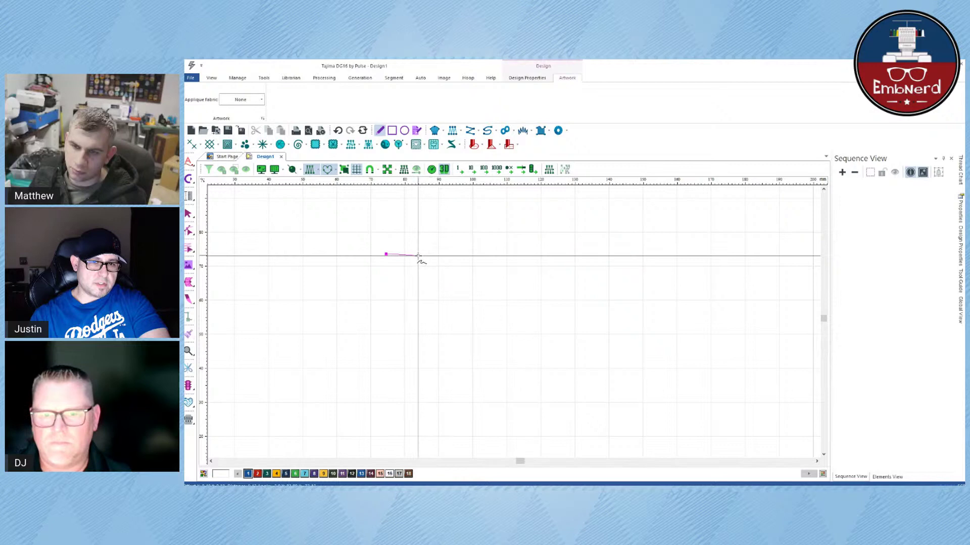
{"action": "left_click", "coordinate": [451, 248]}
{"action": "left_click", "coordinate": [478, 260]}
{"action": "left_click", "coordinate": [496, 249]}
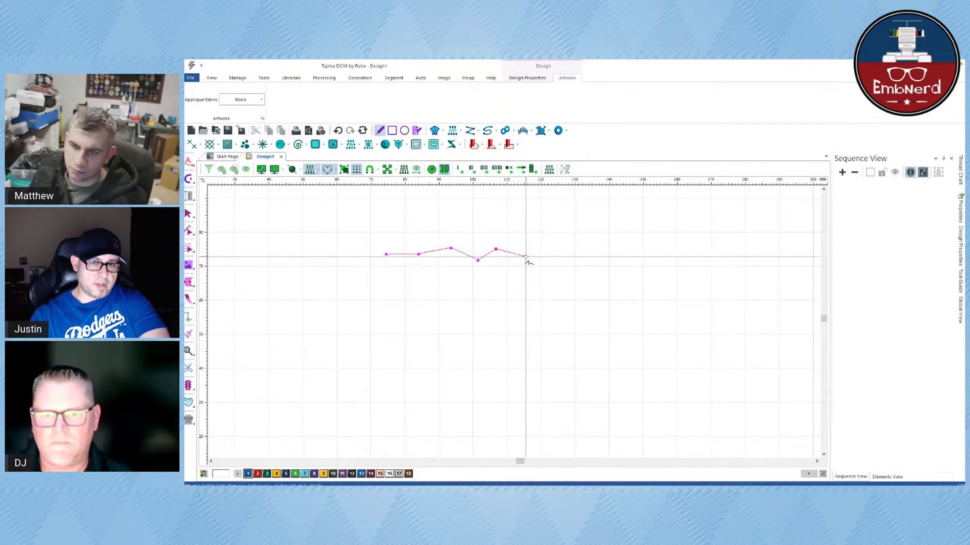
{"action": "left_click", "coordinate": [528, 255]}
{"action": "left_click", "coordinate": [544, 253]}
{"action": "mouse_move", "coordinate": [551, 258]}
{"action": "left_mouse_down"}
{"action": "mouse_move", "coordinate": [571, 309]}
{"action": "mouse_move", "coordinate": [567, 296]}
{"action": "mouse_move", "coordinate": [524, 314]}
{"action": "mouse_move", "coordinate": [537, 297]}
{"action": "mouse_move", "coordinate": [450, 293]}
{"action": "mouse_move", "coordinate": [418, 307]}
{"action": "mouse_move", "coordinate": [417, 334]}
{"action": "mouse_move", "coordinate": [457, 343]}
{"action": "mouse_move", "coordinate": [511, 329]}
{"action": "mouse_move", "coordinate": [511, 342]}
{"action": "mouse_move", "coordinate": [531, 353]}
{"action": "mouse_move", "coordinate": [562, 348]}
{"action": "mouse_move", "coordinate": [598, 321]}
{"action": "mouse_move", "coordinate": [610, 275]}
{"action": "mouse_move", "coordinate": [626, 263]}
{"action": "mouse_move", "coordinate": [643, 273]}
{"action": "mouse_move", "coordinate": [647, 304]}
{"action": "left_mouse_up"}
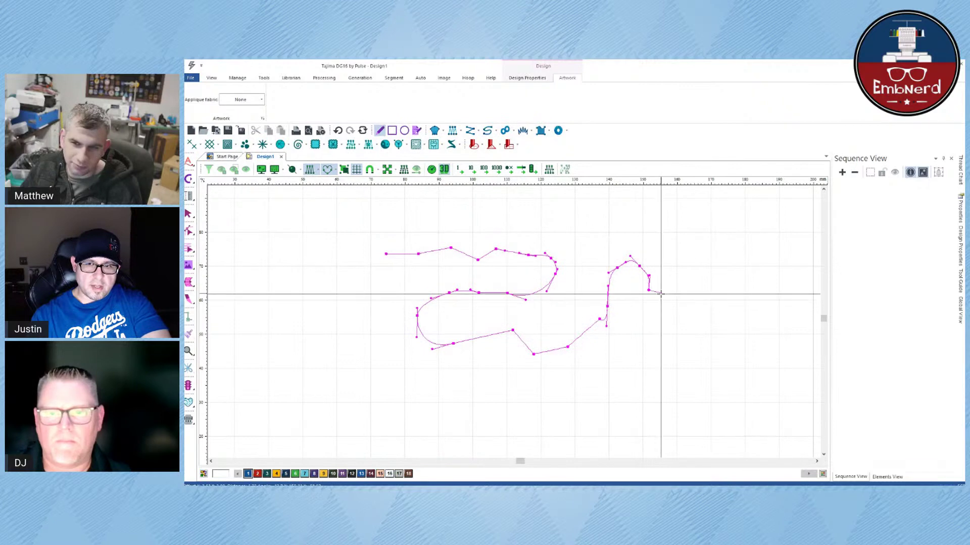
Extend the outline past the hump with a tight corner and a shallow curve leading outward
{"action": "left_click", "coordinate": [661, 290]}
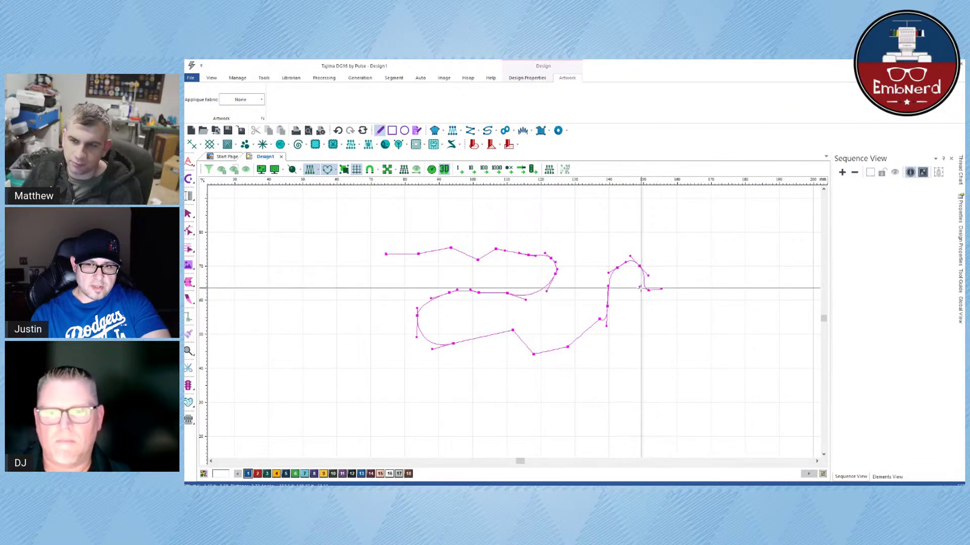
{"action": "left_click", "coordinate": [639, 289]}
{"action": "left_click", "coordinate": [639, 295]}
{"action": "left_click", "coordinate": [659, 293]}
{"action": "left_click", "coordinate": [679, 290]}
{"action": "left_click", "coordinate": [688, 281]}
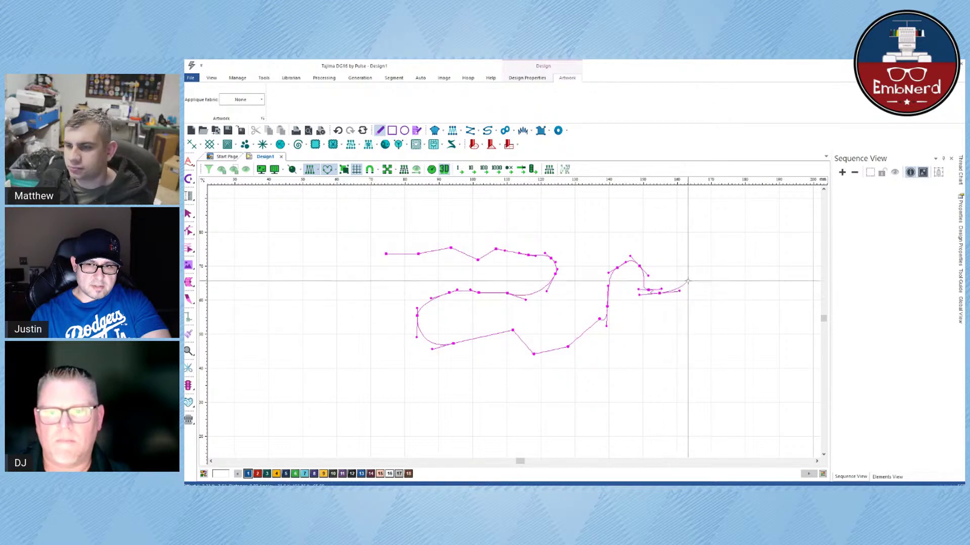
Round off the far tip of the outline with closely spaced points and turn it back below the hump
{"action": "left_click", "coordinate": [711, 287]}
{"action": "left_click", "coordinate": [714, 298]}
{"action": "left_click", "coordinate": [711, 303]}
{"action": "left_click", "coordinate": [697, 307]}
{"action": "left_click", "coordinate": [693, 308]}
{"action": "left_click", "coordinate": [677, 305]}
{"action": "left_click", "coordinate": [672, 312]}
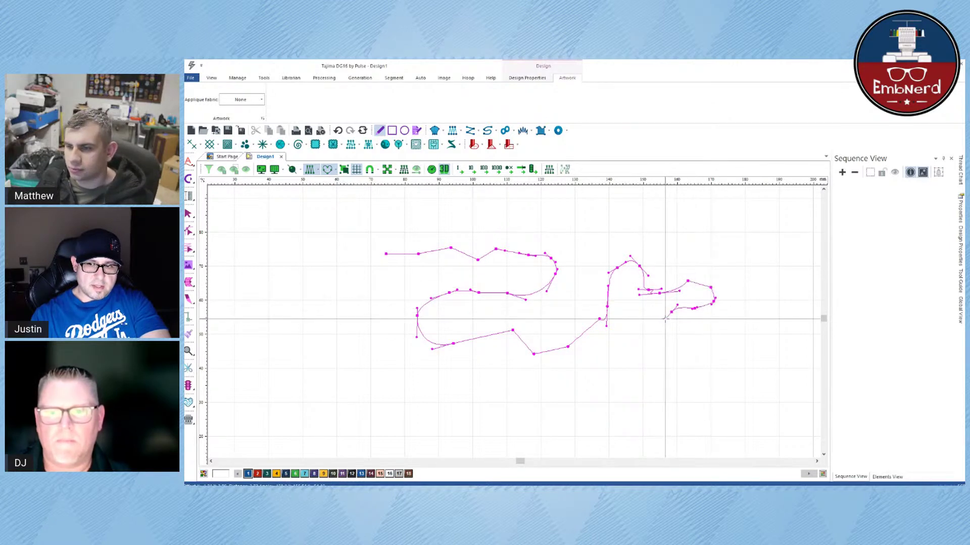
{"action": "left_click", "coordinate": [665, 318]}
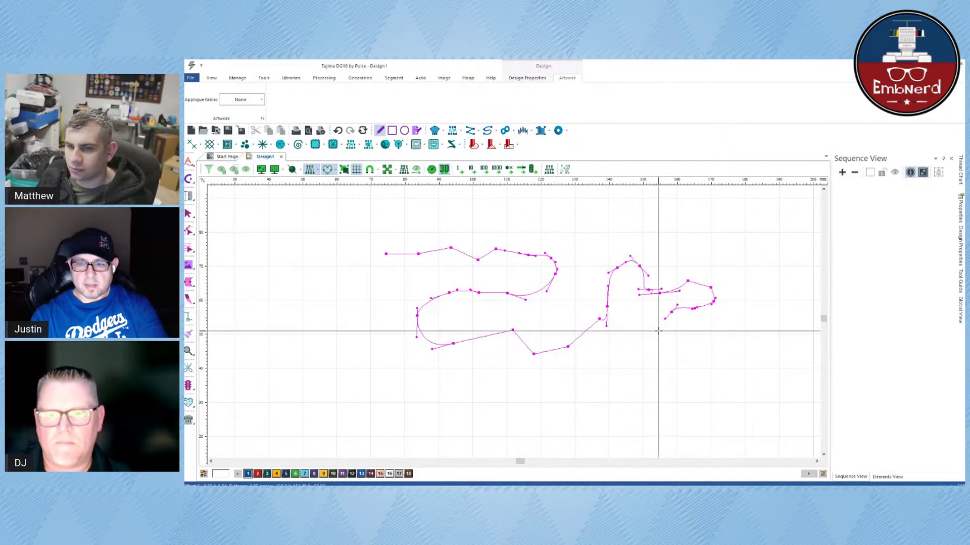
Run the outline's lower edge back beneath the S-bend, roughly following the upper edge down and around its lowest dip
{"action": "left_click", "coordinate": [649, 334]}
{"action": "left_click", "coordinate": [609, 351]}
{"action": "left_click", "coordinate": [579, 372]}
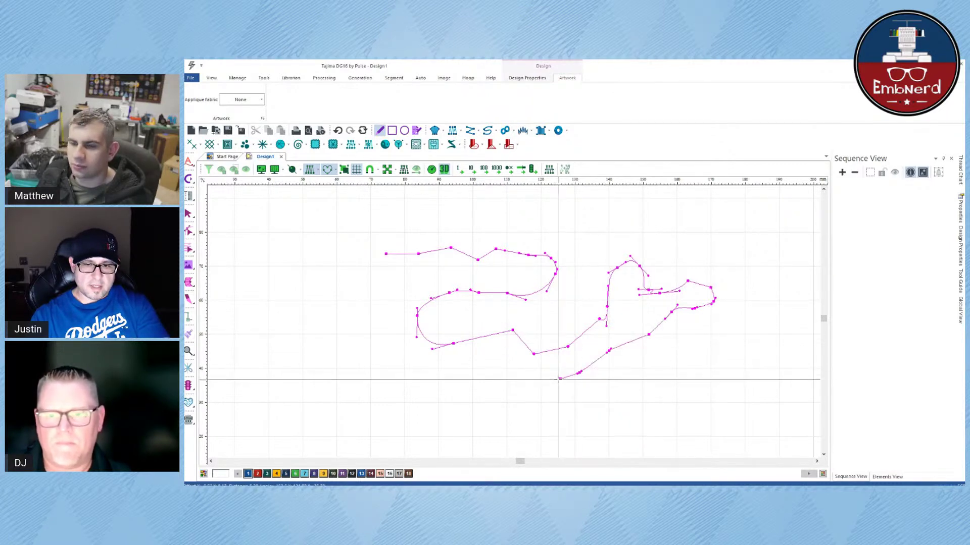
{"action": "left_click", "coordinate": [560, 379]}
{"action": "left_click", "coordinate": [530, 379]}
{"action": "left_click", "coordinate": [512, 368]}
{"action": "left_click", "coordinate": [497, 359]}
{"action": "left_click", "coordinate": [453, 360]}
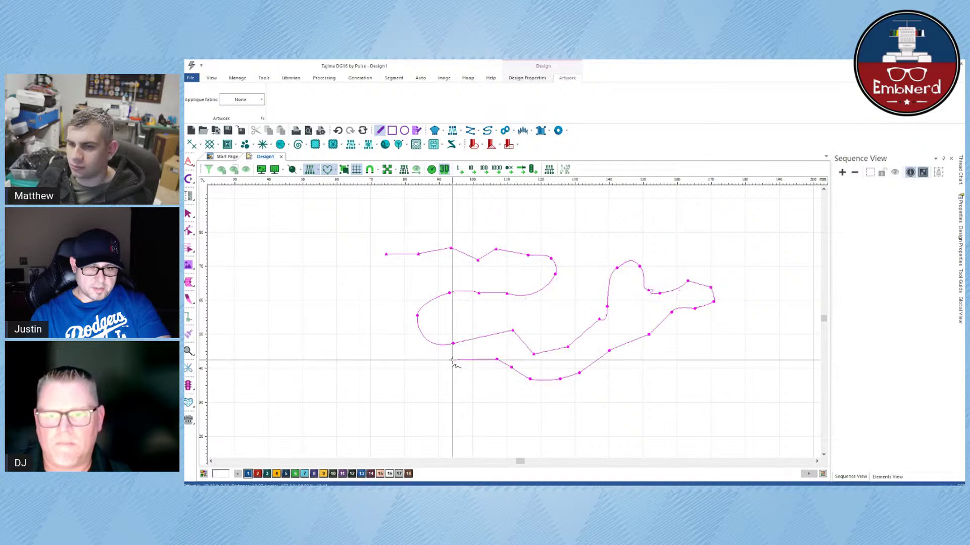
Carry the outline around the outside of the S-bend, curving upward toward its starting end
{"action": "left_click", "coordinate": [436, 360]}
{"action": "left_click", "coordinate": [411, 352]}
{"action": "left_click", "coordinate": [403, 332]}
{"action": "left_click", "coordinate": [403, 324]}
{"action": "left_click", "coordinate": [406, 307]}
{"action": "left_click", "coordinate": [409, 296]}
{"action": "left_click", "coordinate": [415, 289]}
{"action": "left_click", "coordinate": [435, 277]}
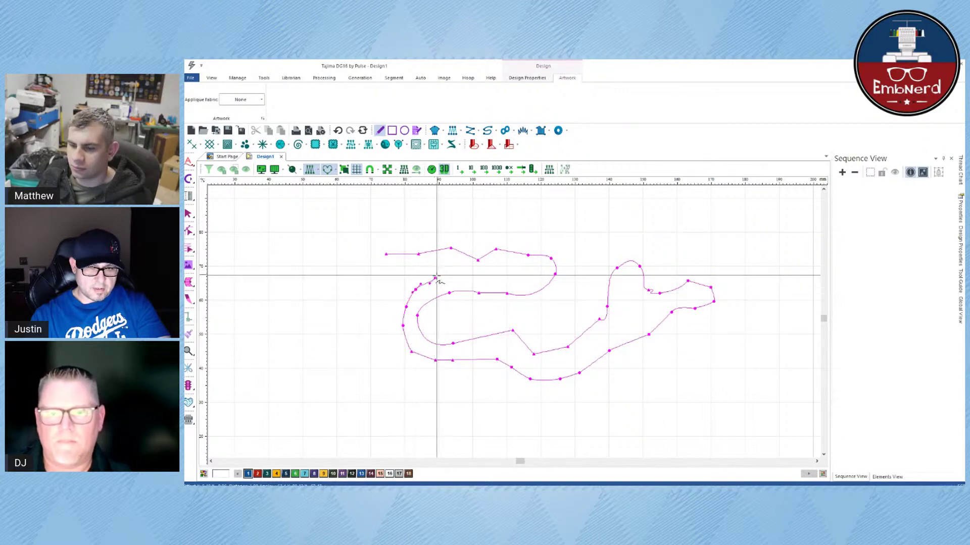
Bring the outline back beneath its starting edge and close it as a shape about 96 by 39 mm
{"action": "left_click", "coordinate": [438, 265]}
{"action": "left_click", "coordinate": [415, 267]}
{"action": "left_click", "coordinate": [398, 266]}
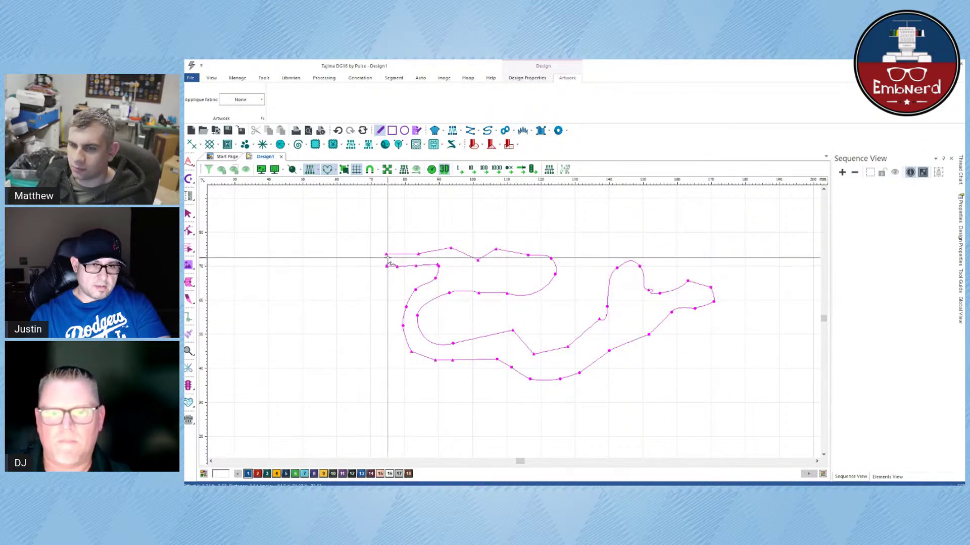
{"action": "left_click", "coordinate": [386, 266]}
{"action": "key", "text": "Return"}
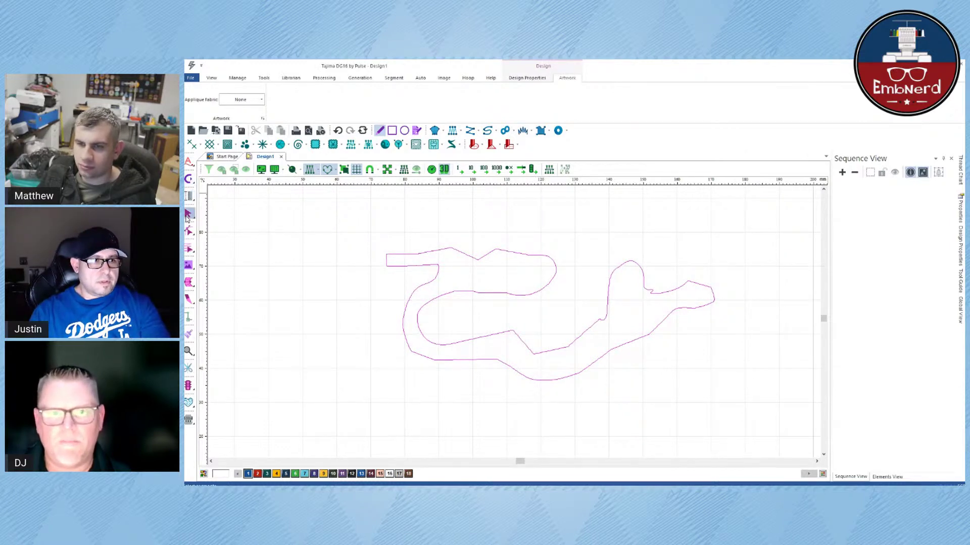
Select the winding outline and delete it from the design
{"action": "left_click", "coordinate": [187, 215]}
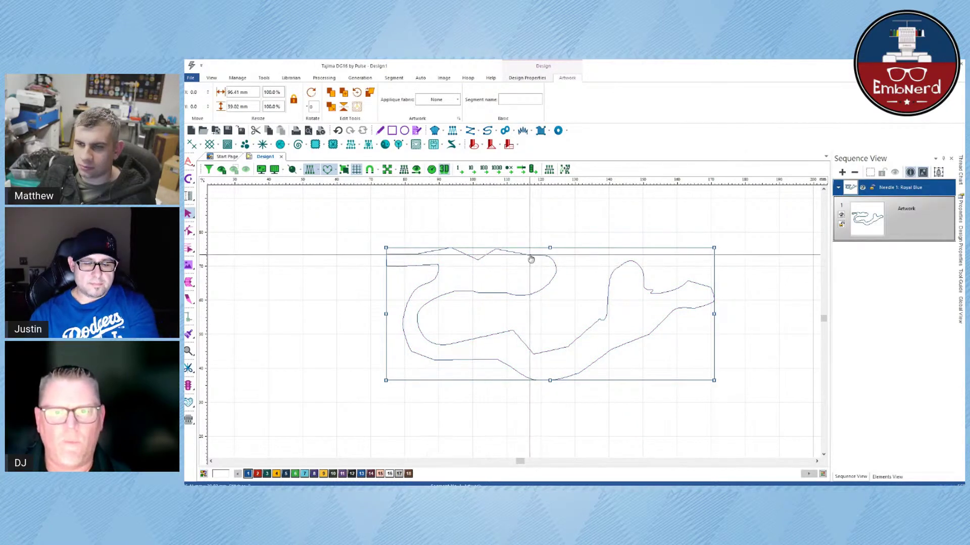
{"action": "key", "text": "Delete"}
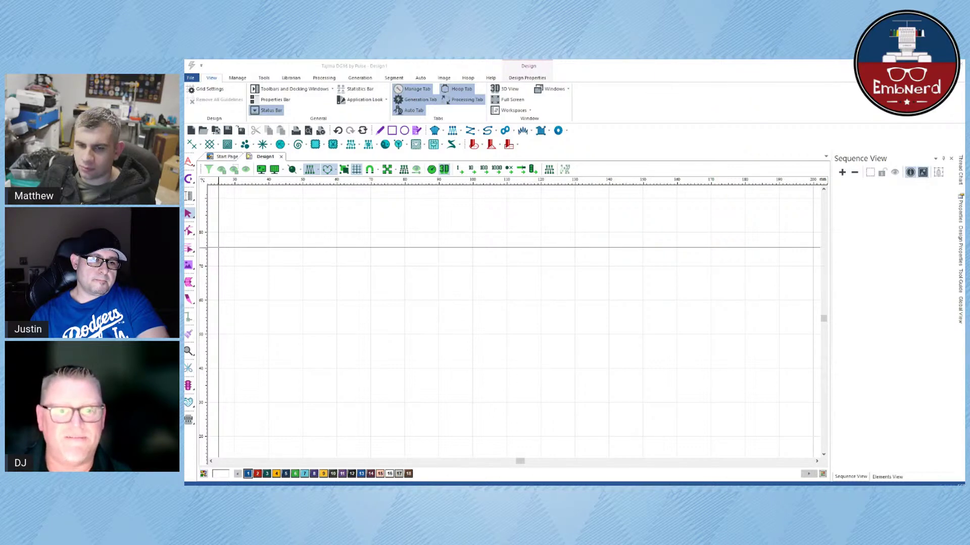
{"action": "left_click", "coordinate": [451, 399]}
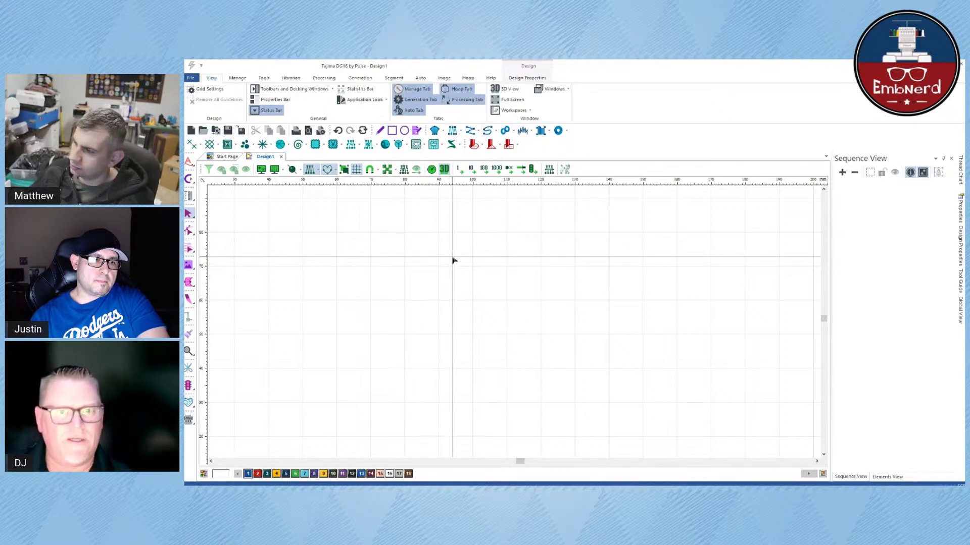
Draw a continuous freehand zigzag scribble with the artwork outline tool in the empty design
{"action": "left_click", "coordinate": [380, 130]}
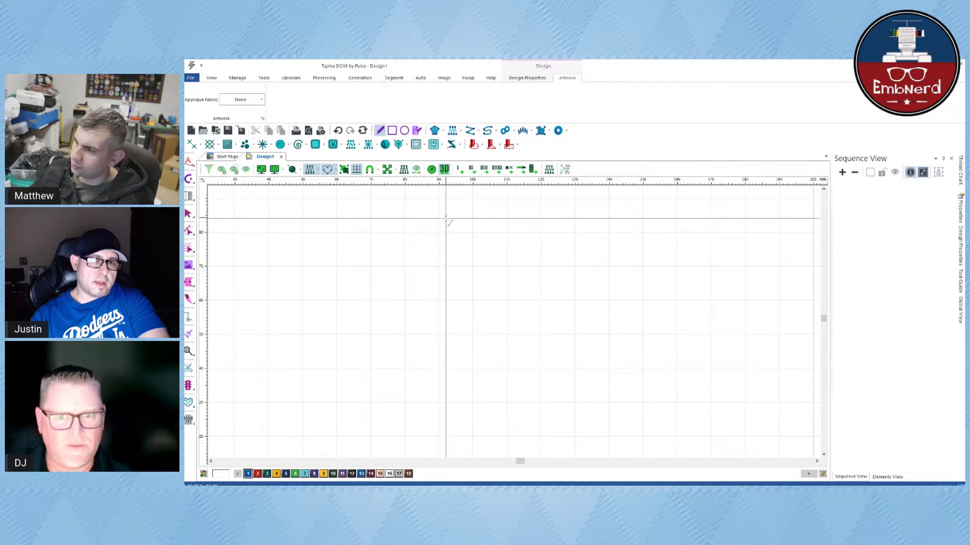
{"action": "mouse_move", "coordinate": [428, 244]}
{"action": "left_mouse_down"}
{"action": "mouse_move", "coordinate": [412, 291]}
{"action": "mouse_move", "coordinate": [439, 250]}
{"action": "mouse_move", "coordinate": [457, 292]}
{"action": "mouse_move", "coordinate": [471, 271]}
{"action": "mouse_move", "coordinate": [471, 312]}
{"action": "mouse_move", "coordinate": [508, 234]}
{"action": "mouse_move", "coordinate": [498, 310]}
{"action": "mouse_move", "coordinate": [517, 274]}
{"action": "mouse_move", "coordinate": [559, 260]}
{"action": "left_mouse_up"}
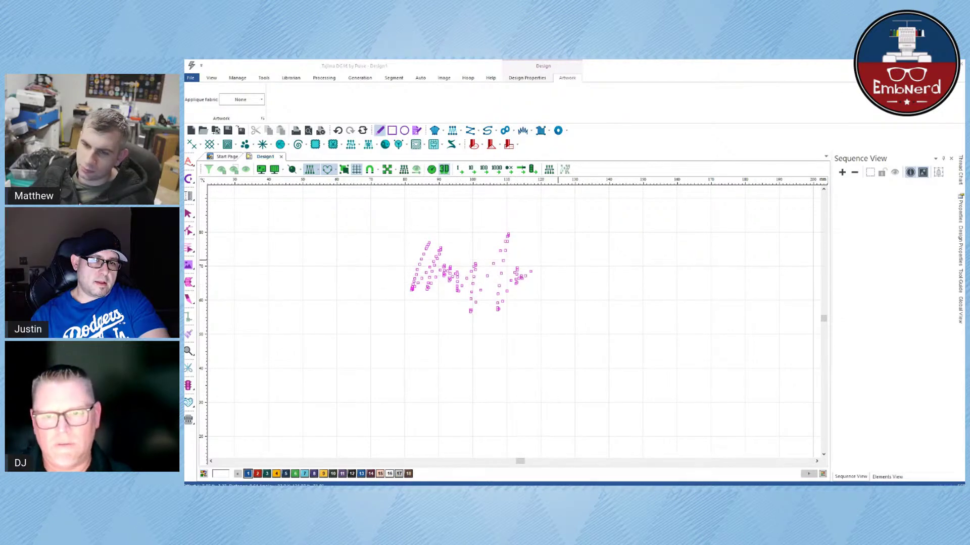
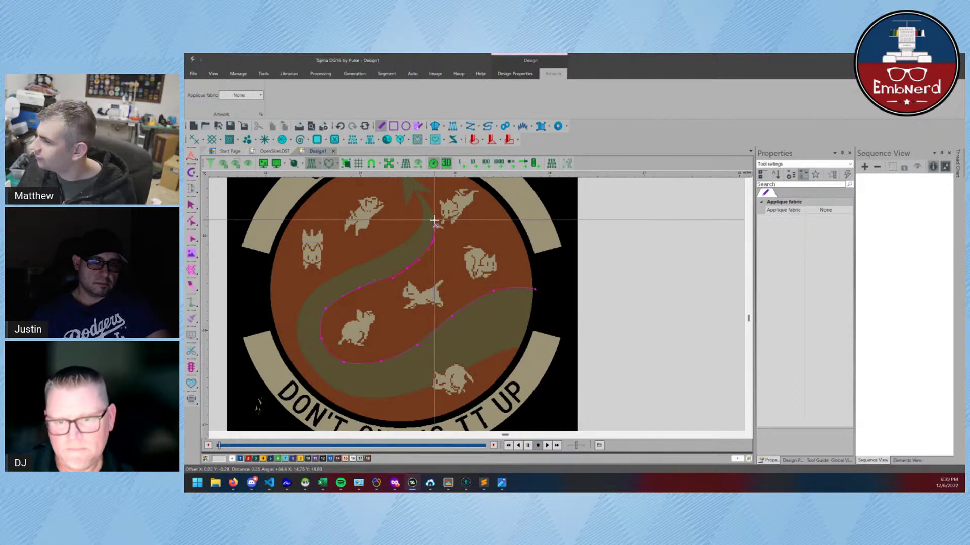
Carry the winding path's outline around its narrow tip and back down its upper edge to the outer bend
{"action": "left_click", "coordinate": [418, 195]}
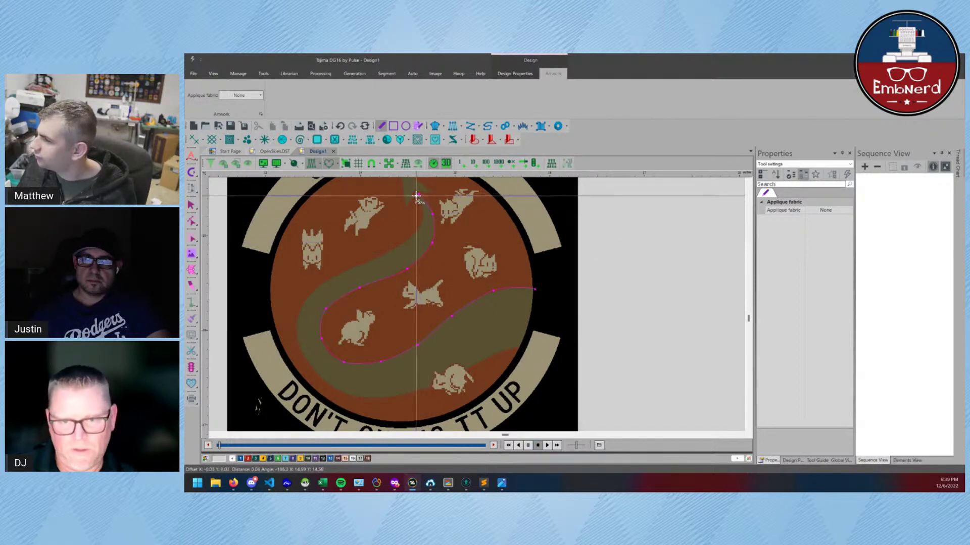
{"action": "left_click", "coordinate": [413, 235]}
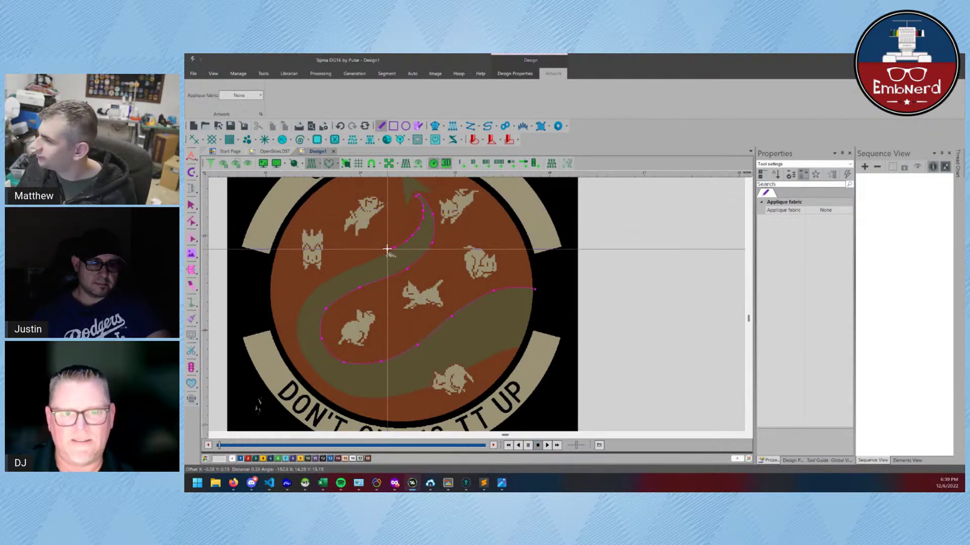
{"action": "left_click", "coordinate": [349, 268]}
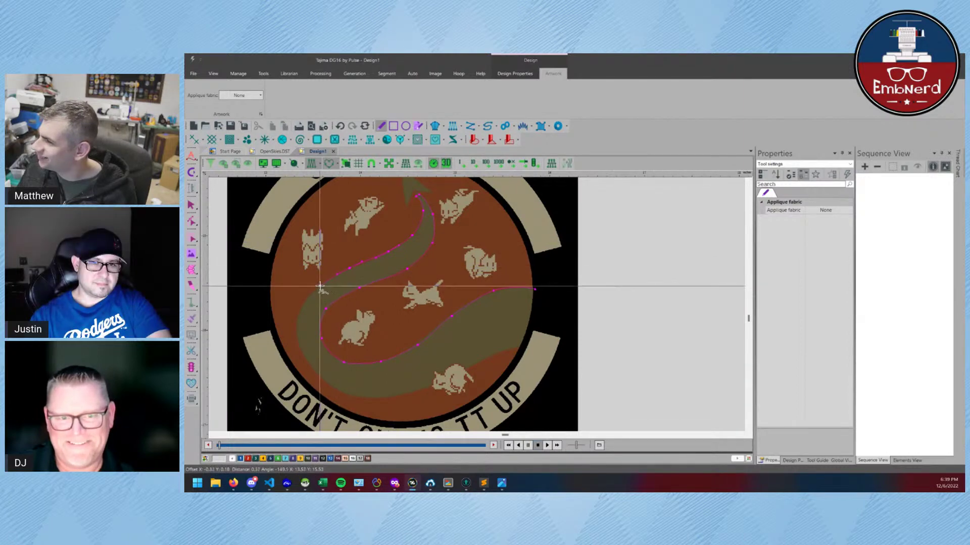
{"action": "left_click", "coordinate": [319, 288]}
{"action": "left_click", "coordinate": [300, 308]}
{"action": "left_click", "coordinate": [296, 325]}
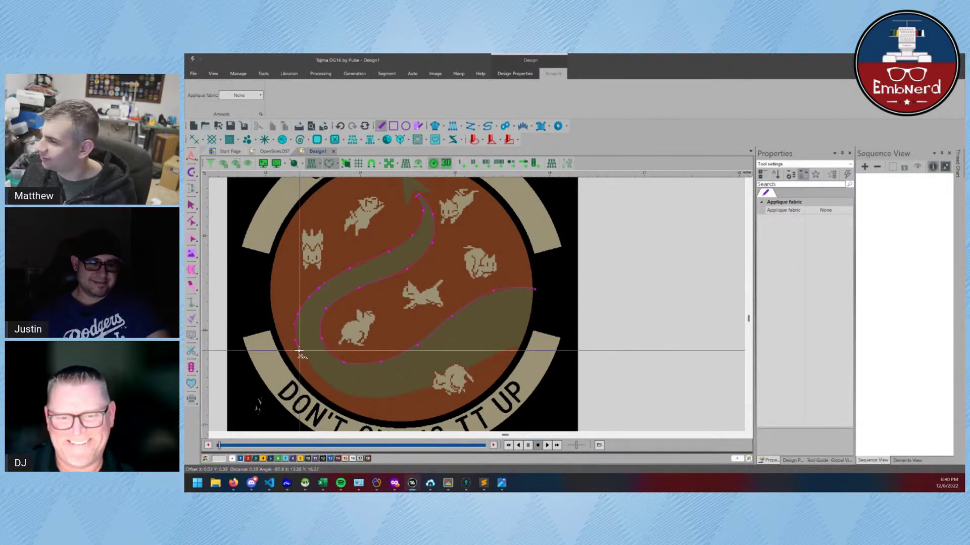
Continue the outline around the outside of the large bend to its lowest edge above the banner lettering
{"action": "left_click", "coordinate": [296, 339]}
{"action": "left_click", "coordinate": [301, 350]}
{"action": "left_click", "coordinate": [305, 361]}
{"action": "left_click", "coordinate": [316, 375]}
{"action": "left_click", "coordinate": [345, 390]}
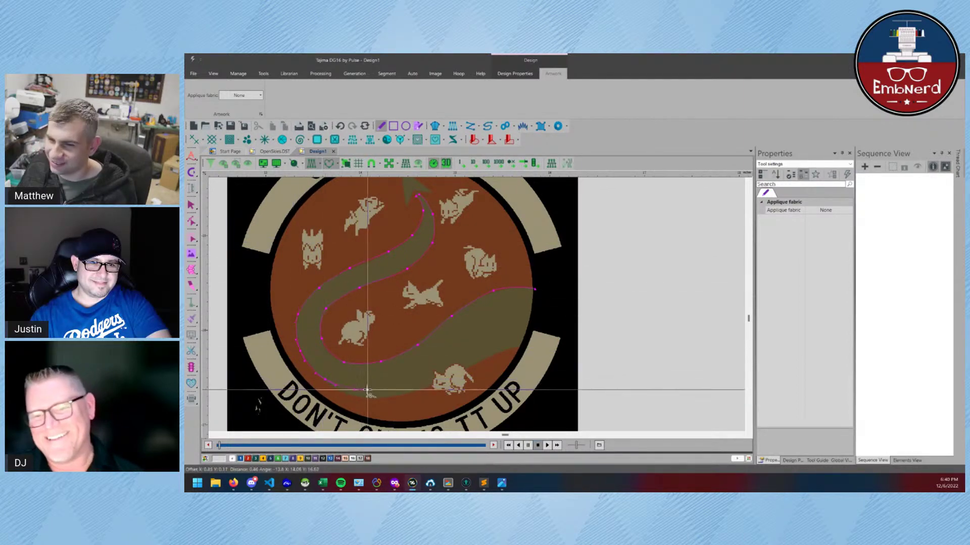
{"action": "left_click", "coordinate": [370, 397]}
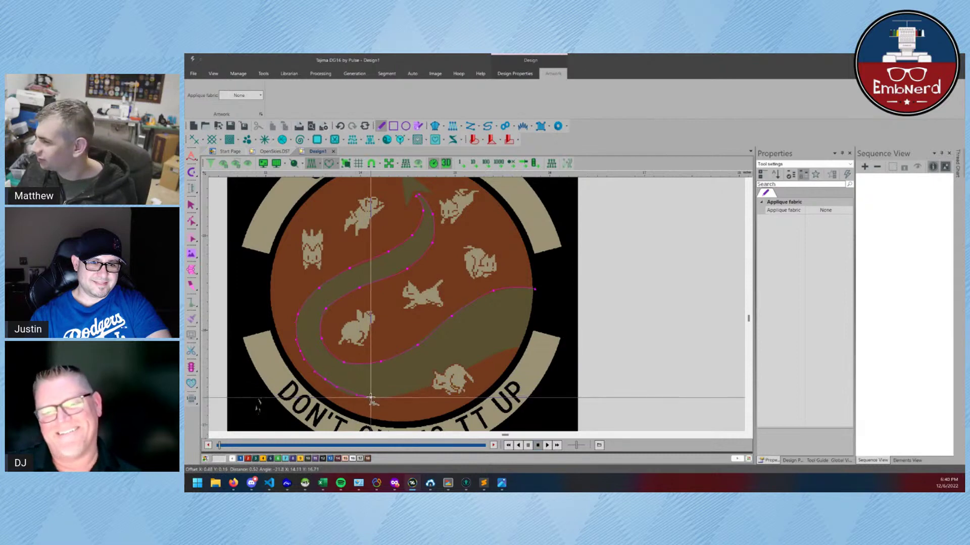
Trace the lower edge out to the path's wide end and close the outline at its starting point
{"action": "left_click", "coordinate": [413, 391]}
{"action": "left_click", "coordinate": [432, 386]}
{"action": "left_click", "coordinate": [472, 367]}
{"action": "left_click", "coordinate": [492, 356]}
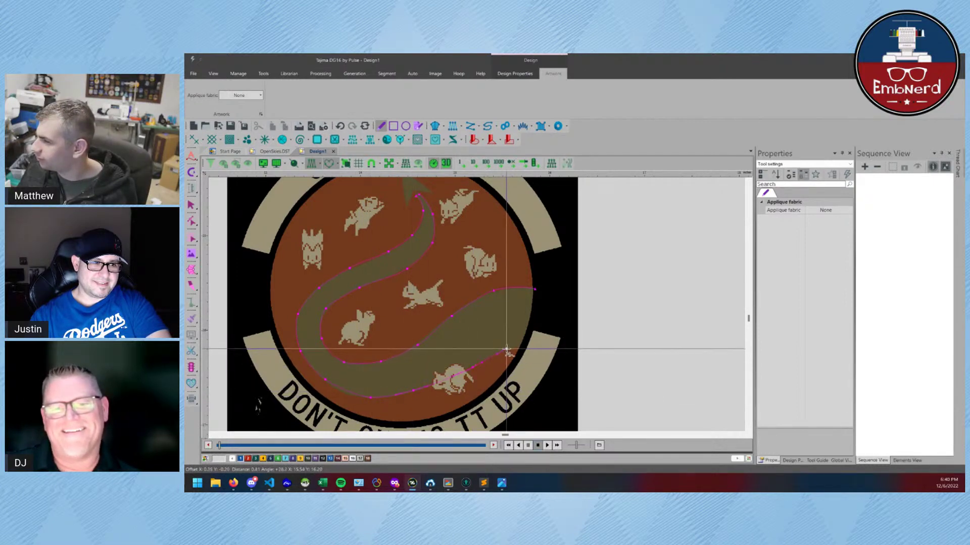
{"action": "left_click", "coordinate": [508, 349]}
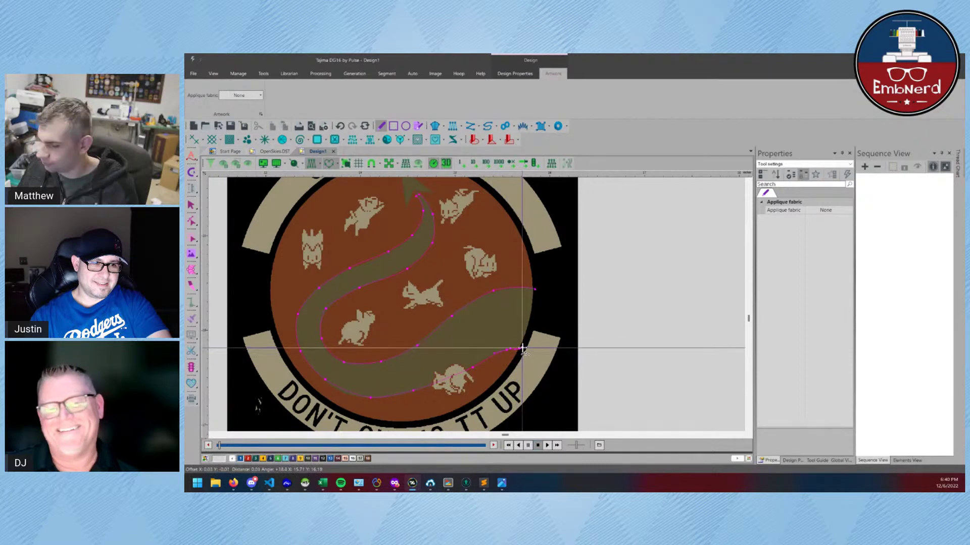
{"action": "left_click", "coordinate": [521, 349]}
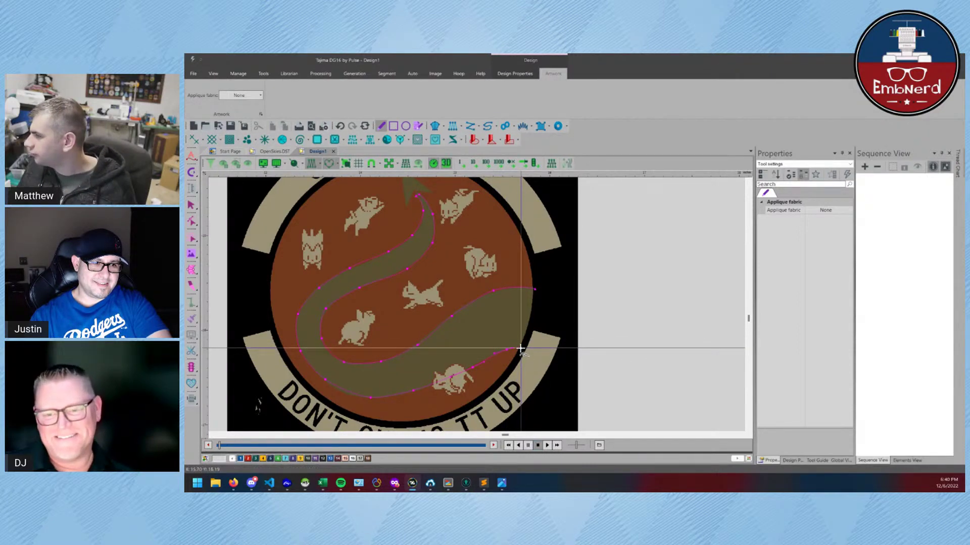
{"action": "left_click", "coordinate": [530, 330]}
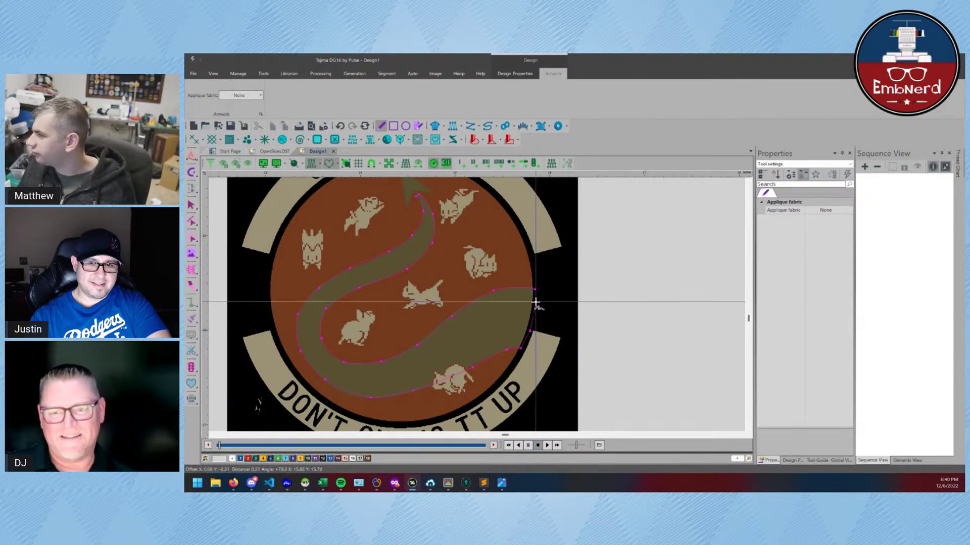
{"action": "left_click", "coordinate": [535, 301]}
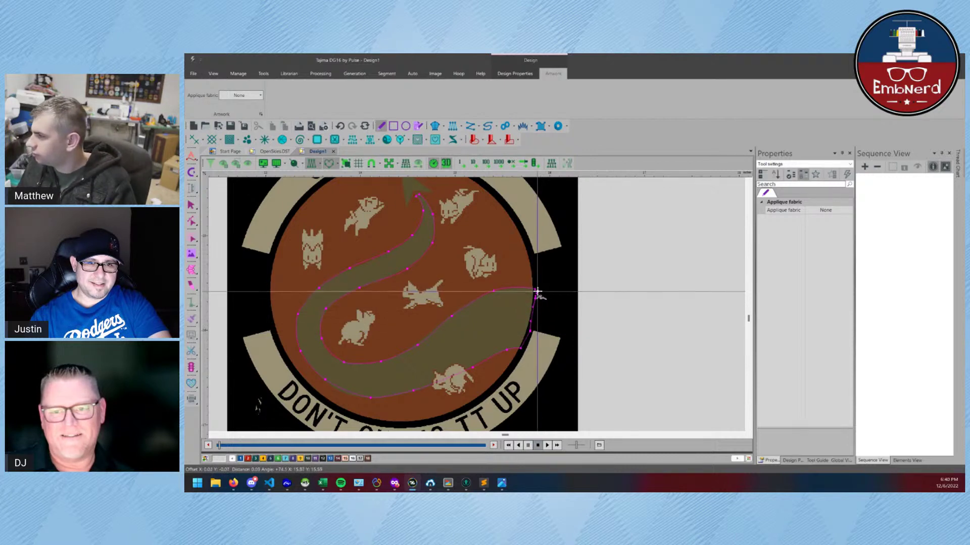
{"action": "key", "text": "Return"}
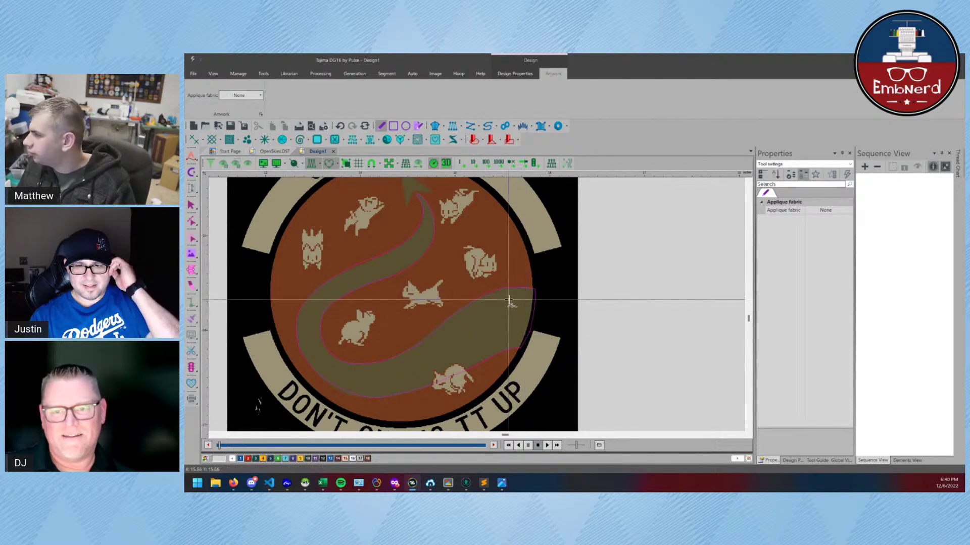
Discard the traced outline of the winding path and leave the artwork tool
{"action": "left_click", "coordinate": [517, 288]}
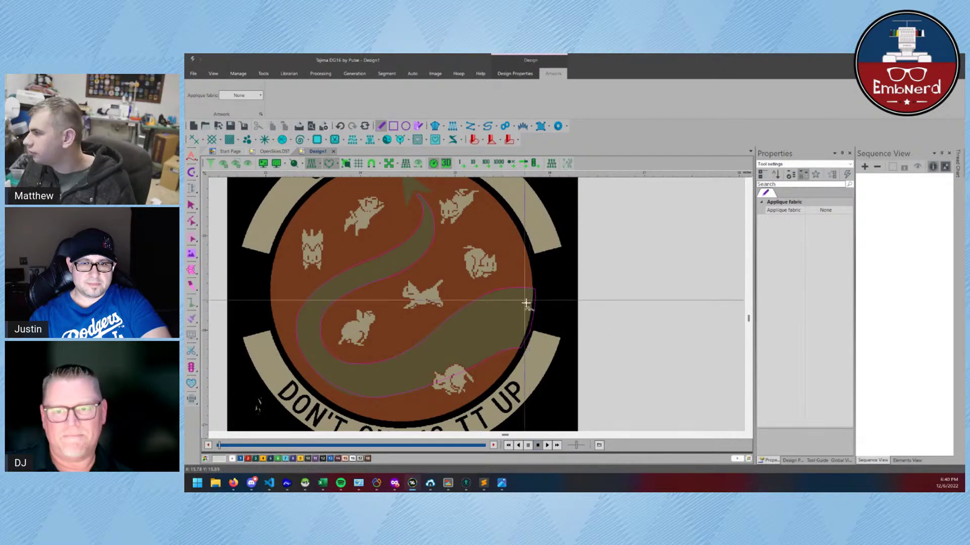
{"action": "middle_click", "coordinate": [341, 241]}
{"action": "key", "text": "Escape"}
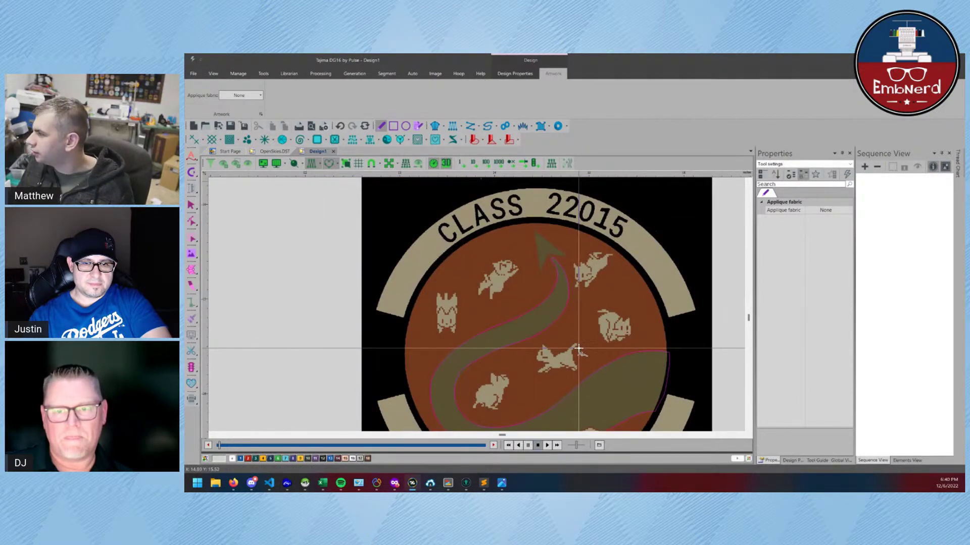
{"action": "scroll", "coordinate": [643, 372], "scroll_direction": "down", "scroll_amount": 1}
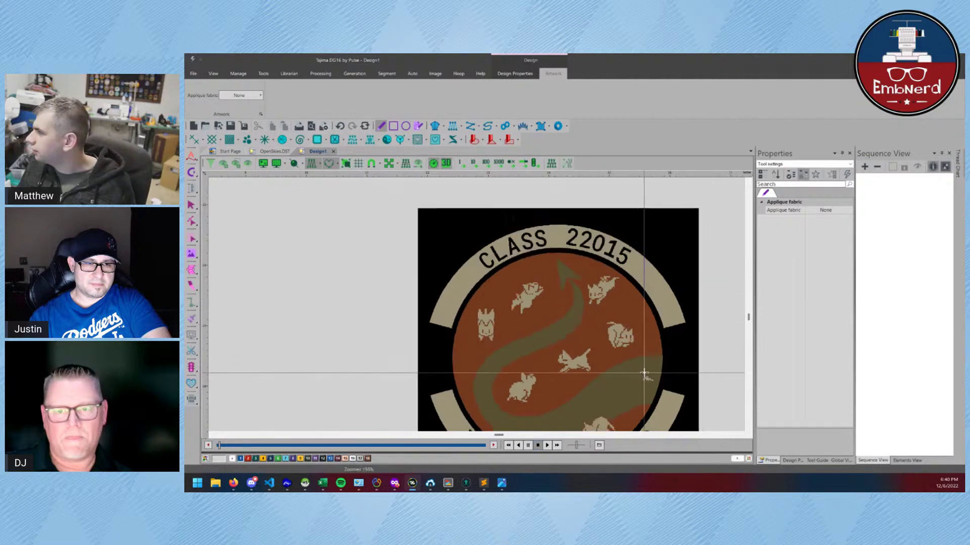
{"action": "middle_click", "coordinate": [646, 372]}
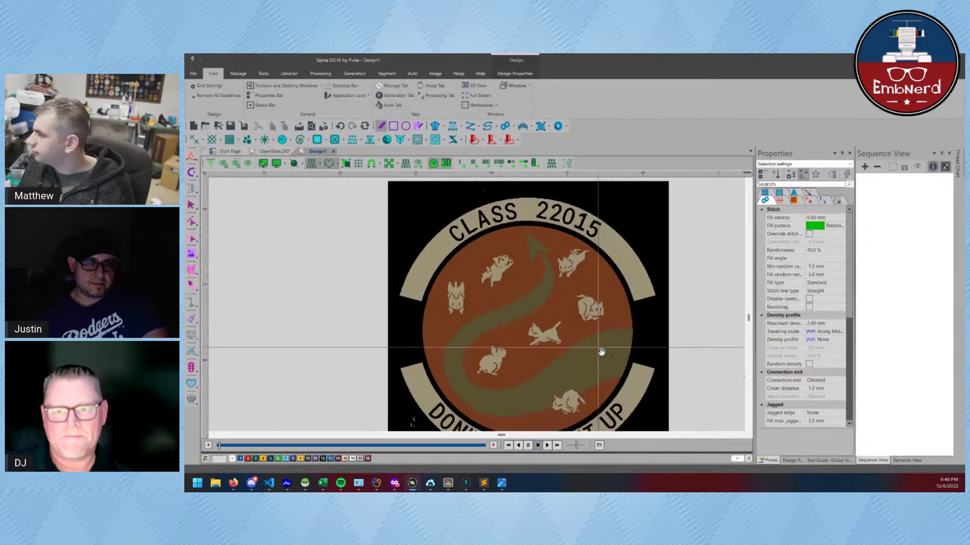
Trace the whole winding path again as one closed artwork shape about 2.51 by 2.15 in
{"action": "mouse_move", "coordinate": [630, 327]}
{"action": "left_mouse_down"}
{"action": "mouse_move", "coordinate": [598, 329]}
{"action": "mouse_move", "coordinate": [502, 388]}
{"action": "mouse_move", "coordinate": [477, 385]}
{"action": "mouse_move", "coordinate": [462, 373]}
{"action": "mouse_move", "coordinate": [464, 347]}
{"action": "mouse_move", "coordinate": [537, 307]}
{"action": "mouse_move", "coordinate": [537, 252]}
{"action": "left_mouse_up"}
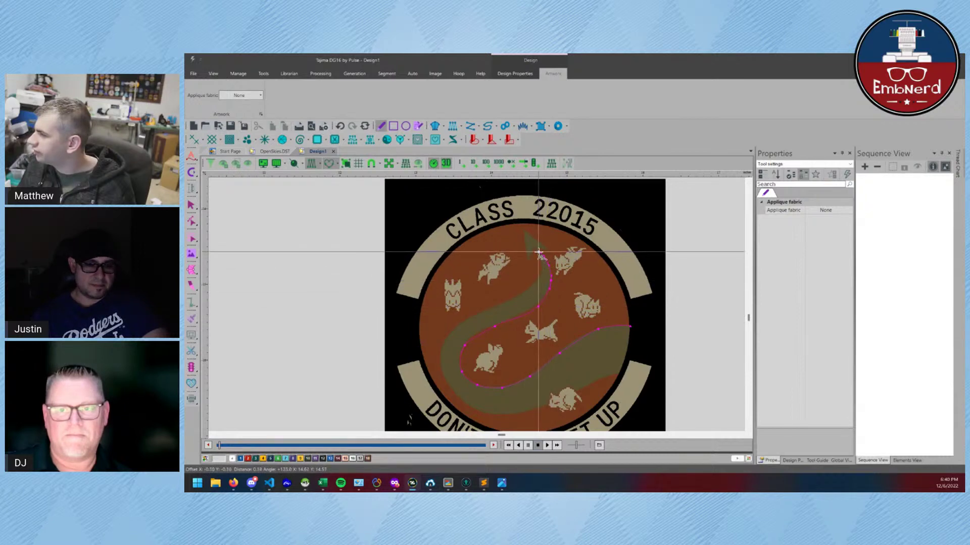
{"action": "mouse_move", "coordinate": [524, 286]}
{"action": "left_mouse_down"}
{"action": "mouse_move", "coordinate": [455, 323]}
{"action": "mouse_move", "coordinate": [440, 351]}
{"action": "mouse_move", "coordinate": [455, 387]}
{"action": "mouse_move", "coordinate": [497, 414]}
{"action": "mouse_move", "coordinate": [563, 404]}
{"action": "mouse_move", "coordinate": [597, 373]}
{"action": "mouse_move", "coordinate": [622, 374]}
{"action": "mouse_move", "coordinate": [630, 338]}
{"action": "left_mouse_up"}
{"action": "left_click", "coordinate": [631, 337]}
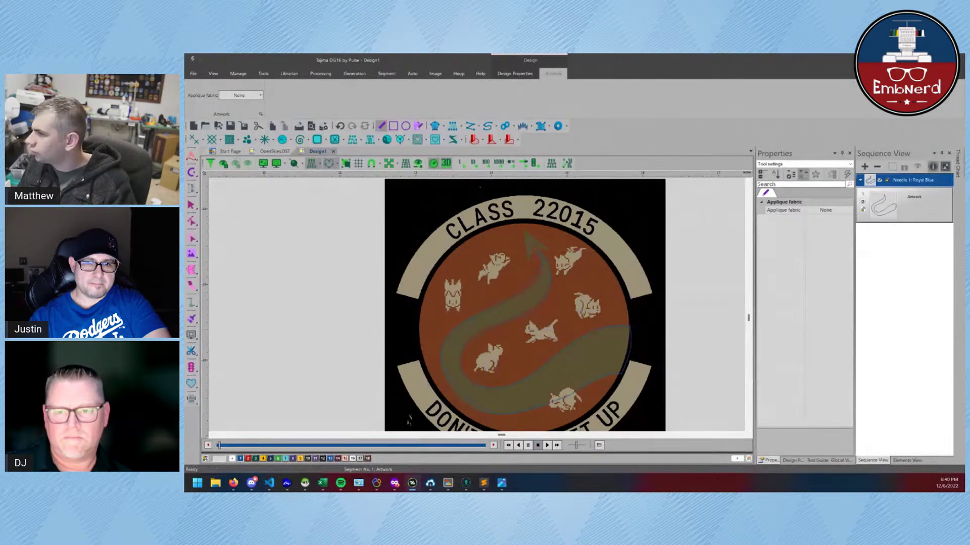
Select the traced winding outline and convert it to a Satin path segment
{"action": "left_click", "coordinate": [192, 205]}
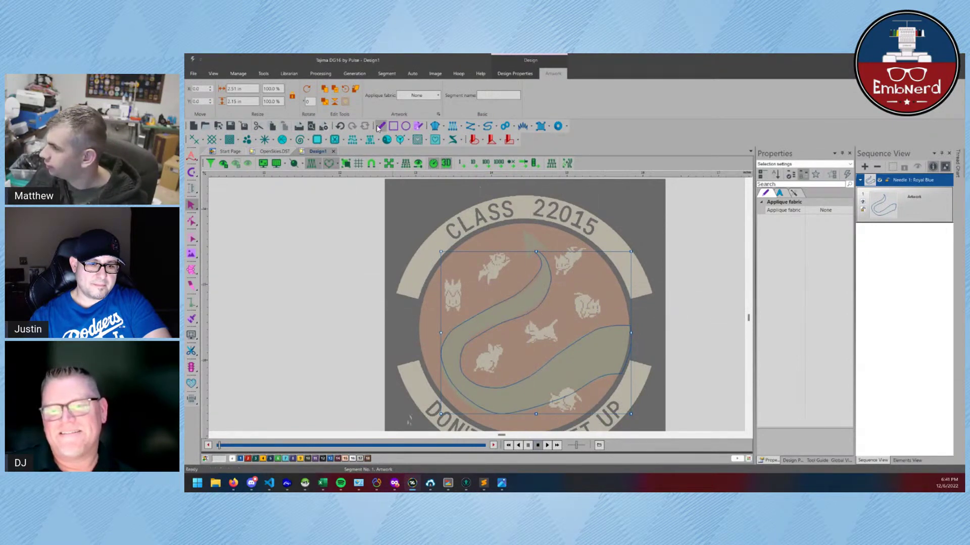
{"action": "right_click", "coordinate": [526, 290]}
{"action": "mouse_move", "coordinate": [549, 239]}
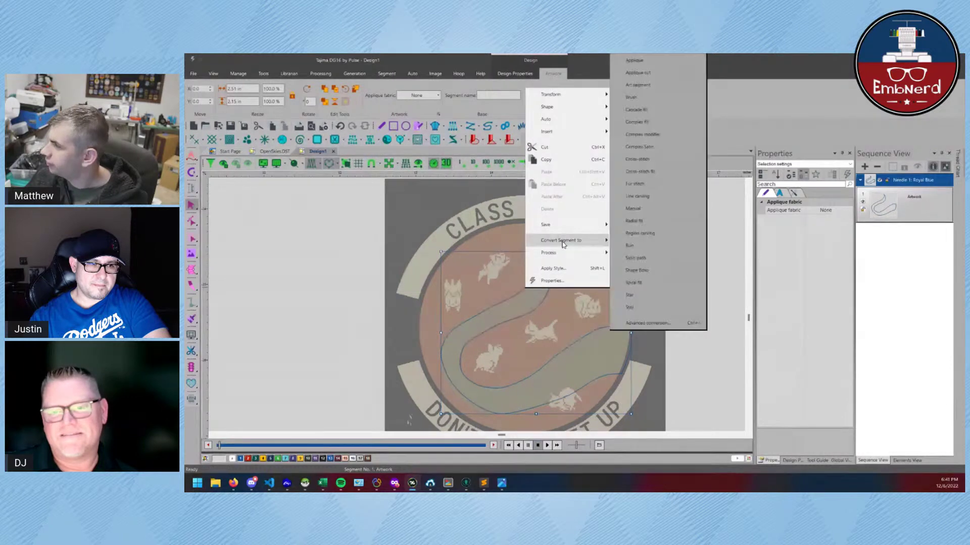
{"action": "left_click", "coordinate": [649, 262]}
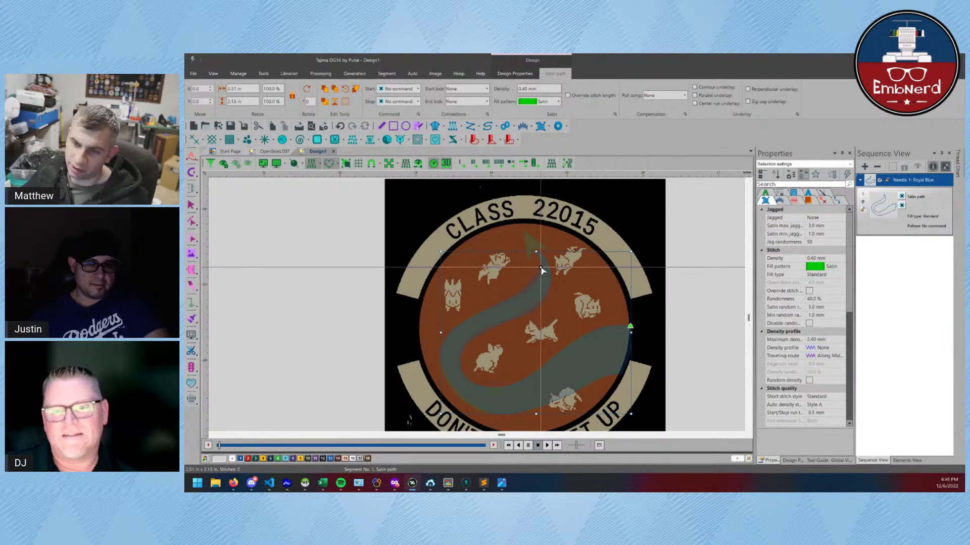
Add three stitch direction lines across the satin path, from its wide end to the bottom of the bend
{"action": "scroll", "coordinate": [628, 331], "scroll_direction": "up", "scroll_amount": 1}
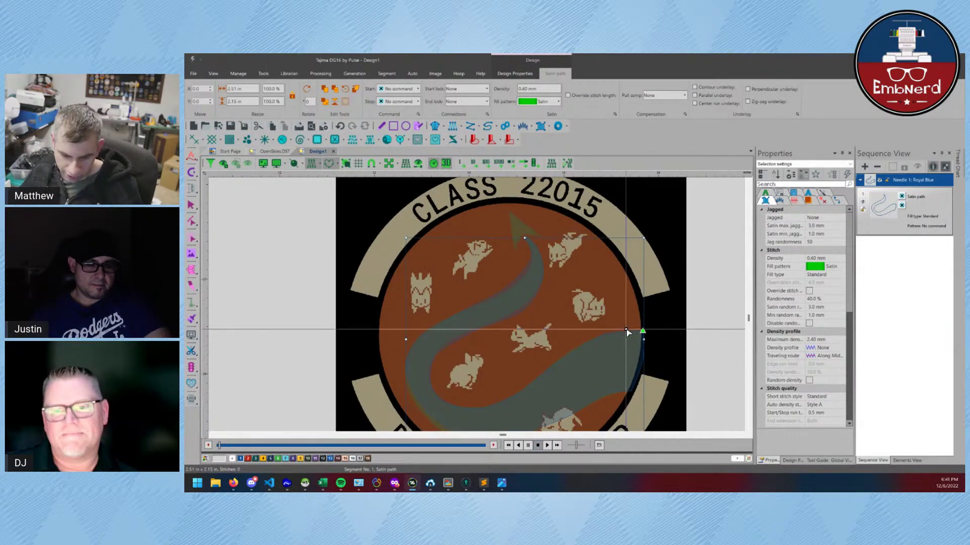
{"action": "key", "text": "ctrl+i"}
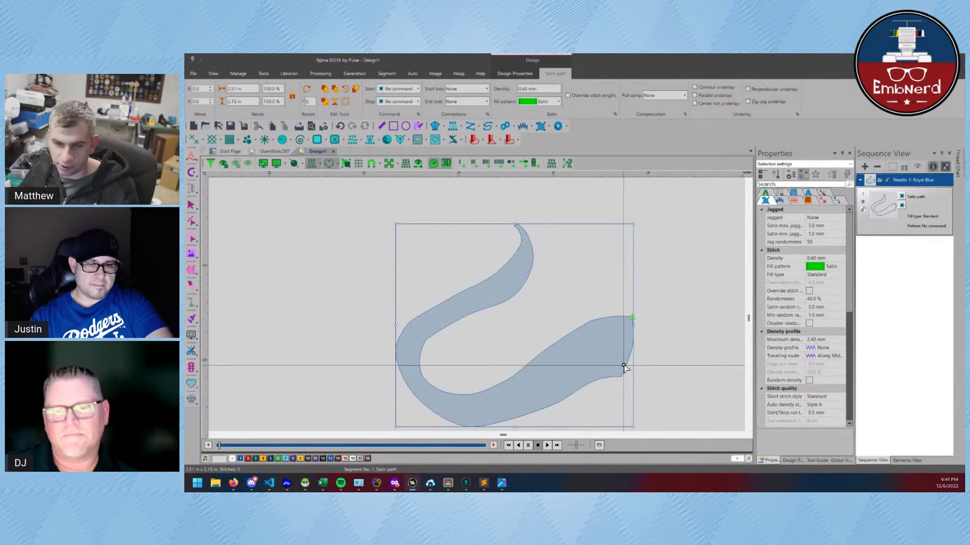
{"action": "key", "text": "ctrl+i"}
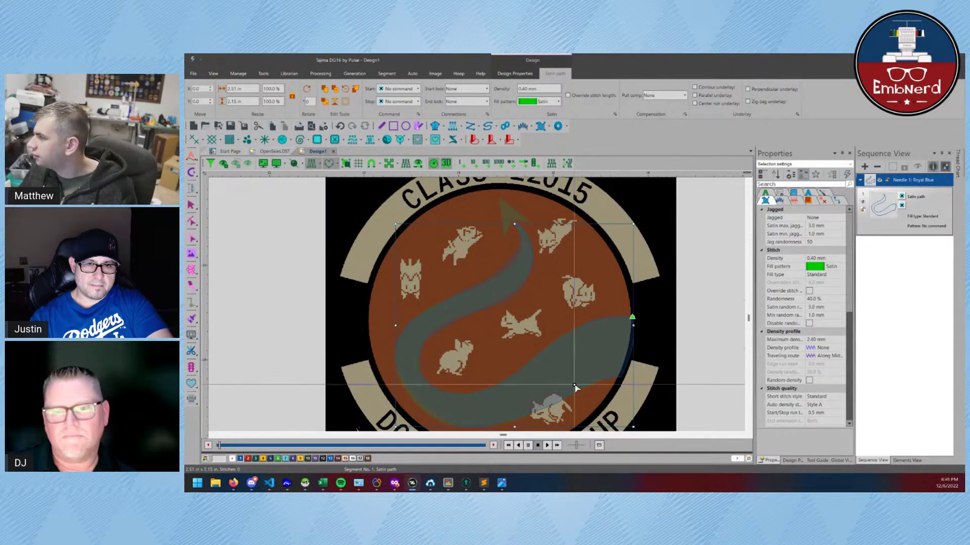
{"action": "left_click_drag", "start_coordinate": [620, 317], "coordinate": [615, 376]}
{"action": "left_click", "coordinate": [527, 365]}
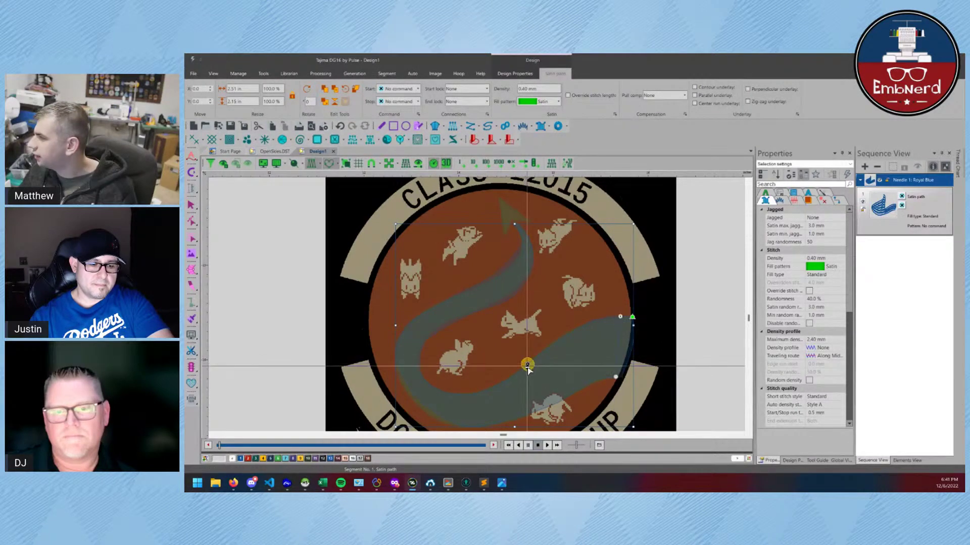
{"action": "left_click", "coordinate": [548, 406]}
{"action": "left_click", "coordinate": [458, 394]}
{"action": "left_click", "coordinate": [448, 419]}
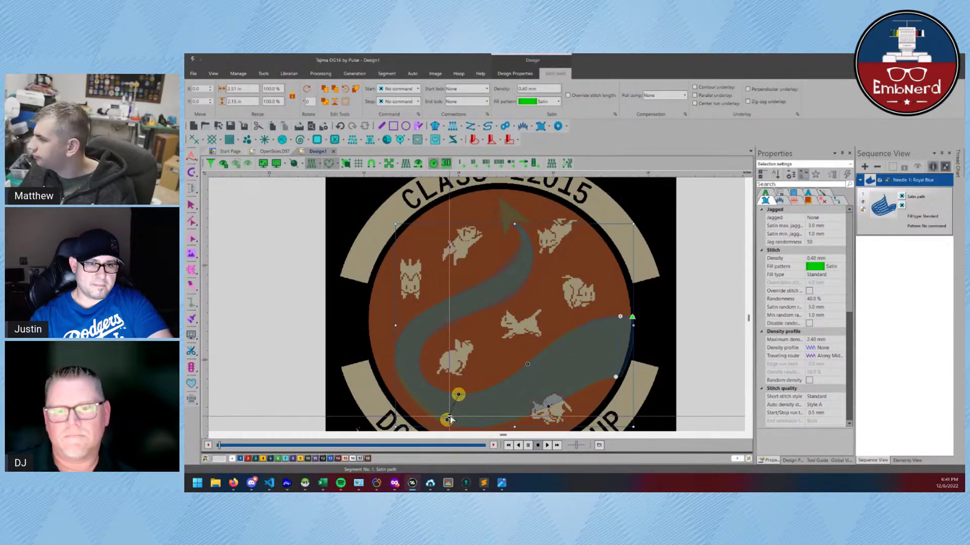
Add three more direction lines across the outer bend and along the narrowing upper stretch of the path
{"action": "left_click", "coordinate": [419, 358]}
{"action": "left_click", "coordinate": [396, 358]}
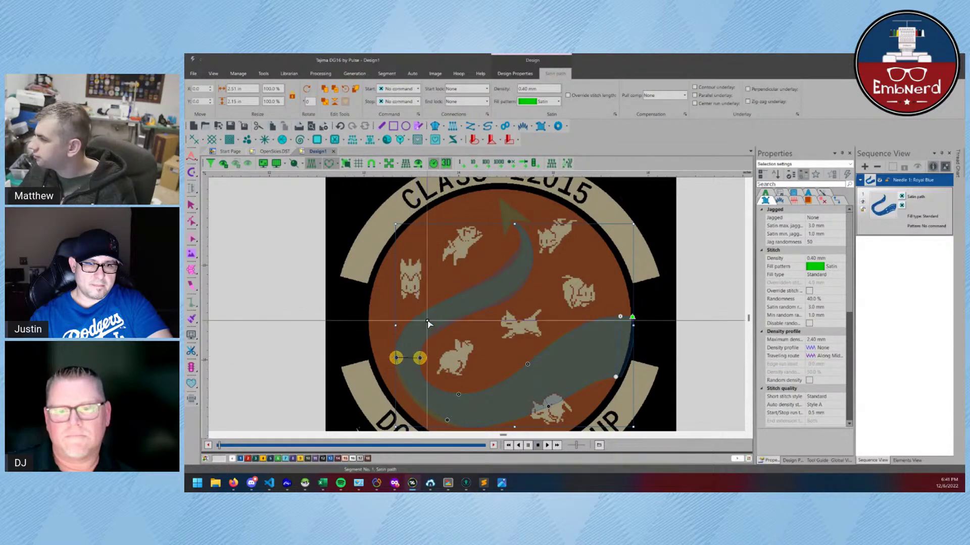
{"action": "left_click", "coordinate": [426, 311]}
{"action": "left_click", "coordinate": [443, 328]}
{"action": "left_click", "coordinate": [496, 273]}
{"action": "left_click", "coordinate": [515, 294]}
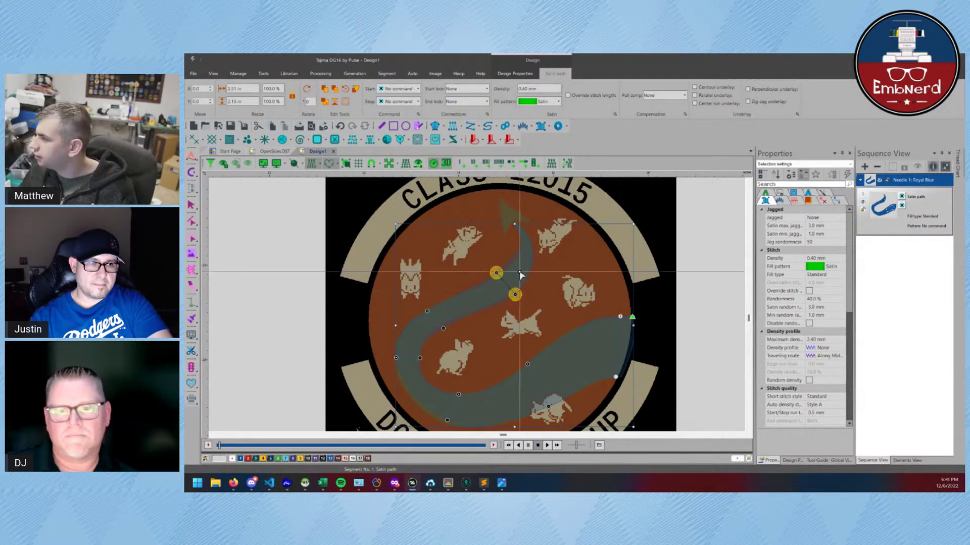
Add the last two direction lines near the path's narrow tip and generate the satin stitches
{"action": "left_click", "coordinate": [518, 248]}
{"action": "left_click", "coordinate": [532, 249]}
{"action": "left_click", "coordinate": [514, 226]}
{"action": "left_click", "coordinate": [517, 230]}
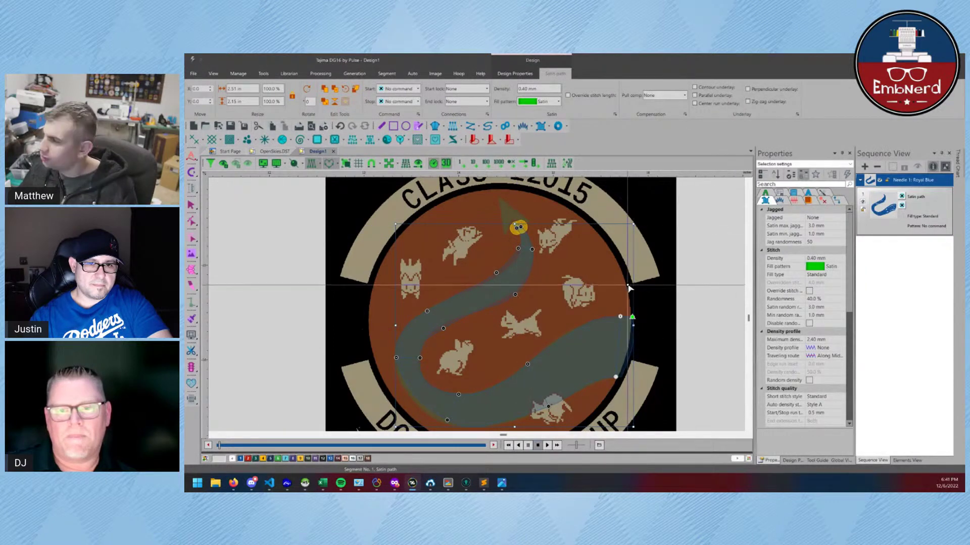
{"action": "key", "text": "Return"}
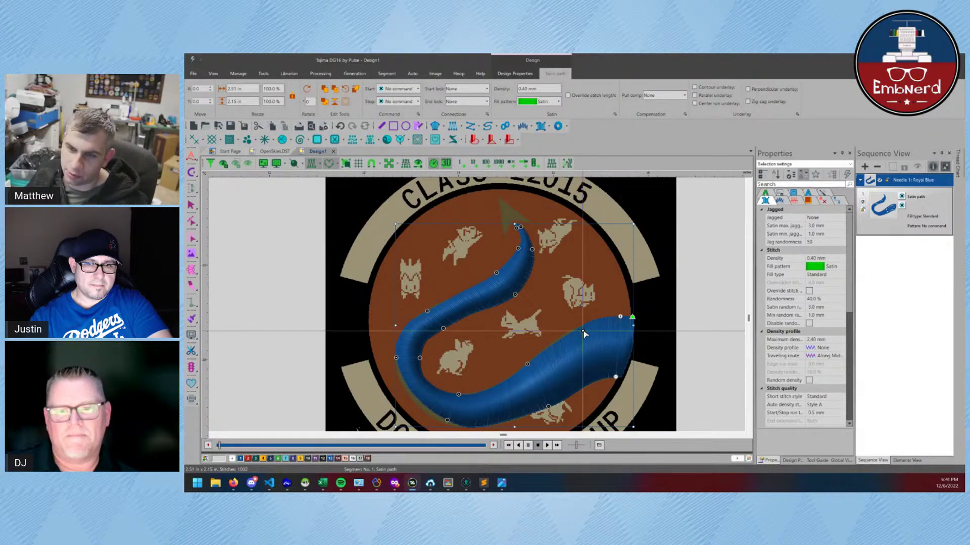
{"action": "scroll", "coordinate": [594, 340], "scroll_direction": "up", "scroll_amount": 1}
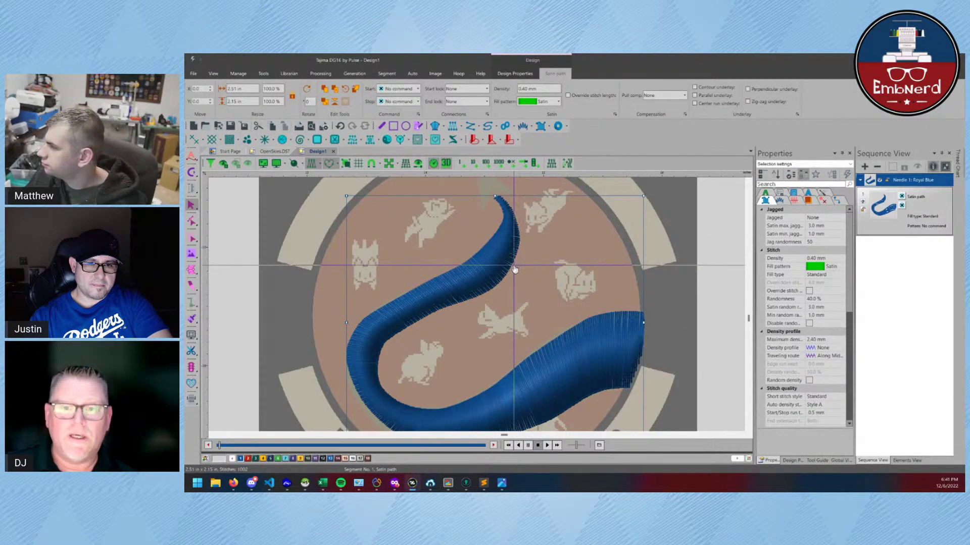
{"action": "left_click", "coordinate": [708, 302]}
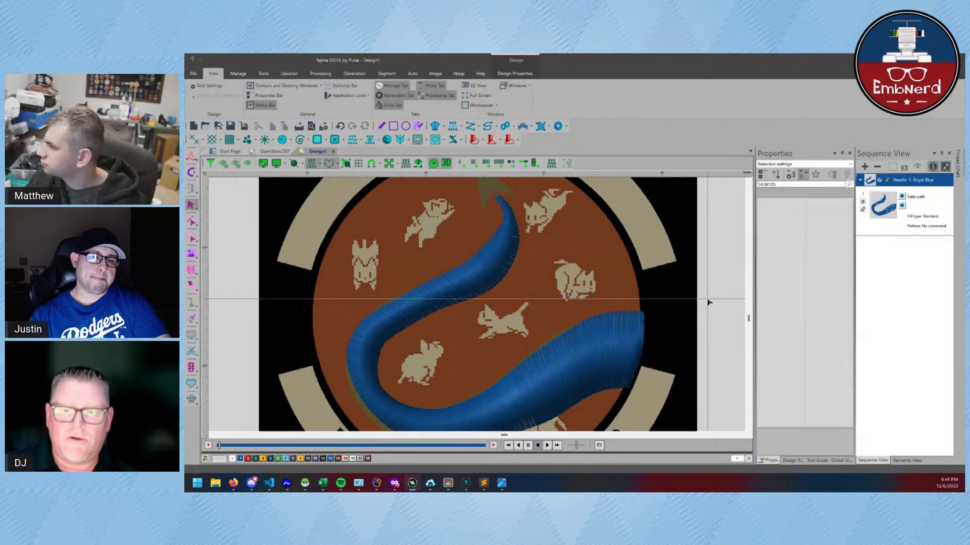
{"action": "left_click", "coordinate": [583, 329]}
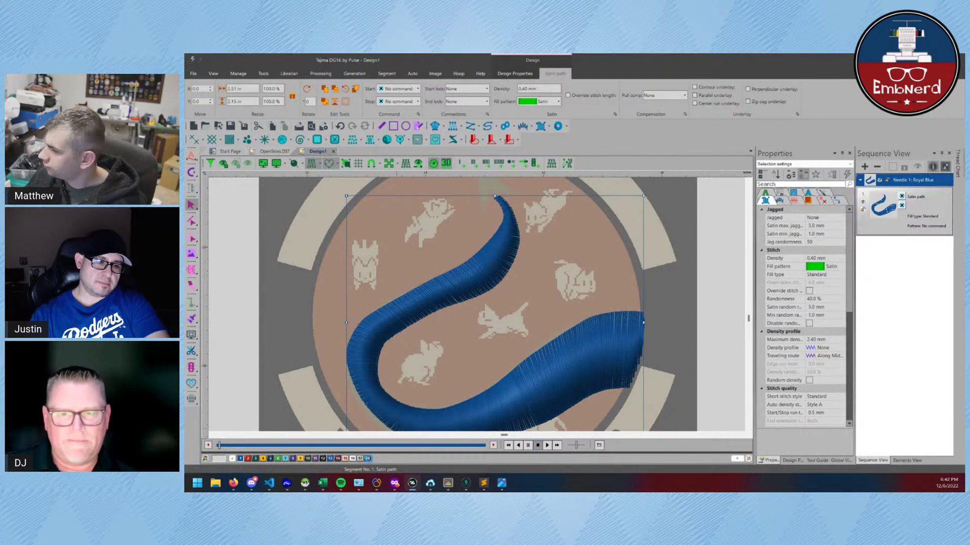
{"action": "left_click", "coordinate": [260, 336]}
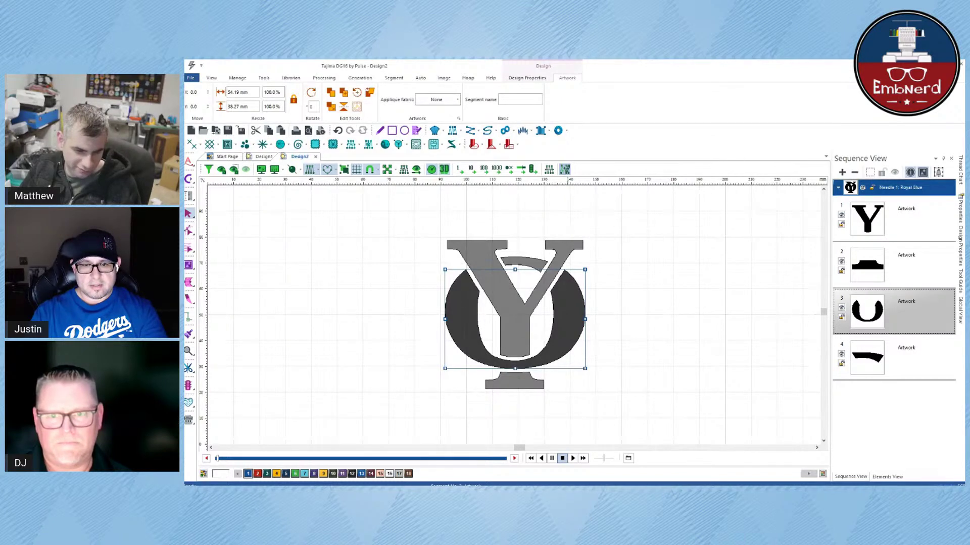
Convert the large U-shaped artwork piece behind the Y to a Satin path segment
{"action": "left_click", "coordinate": [585, 310]}
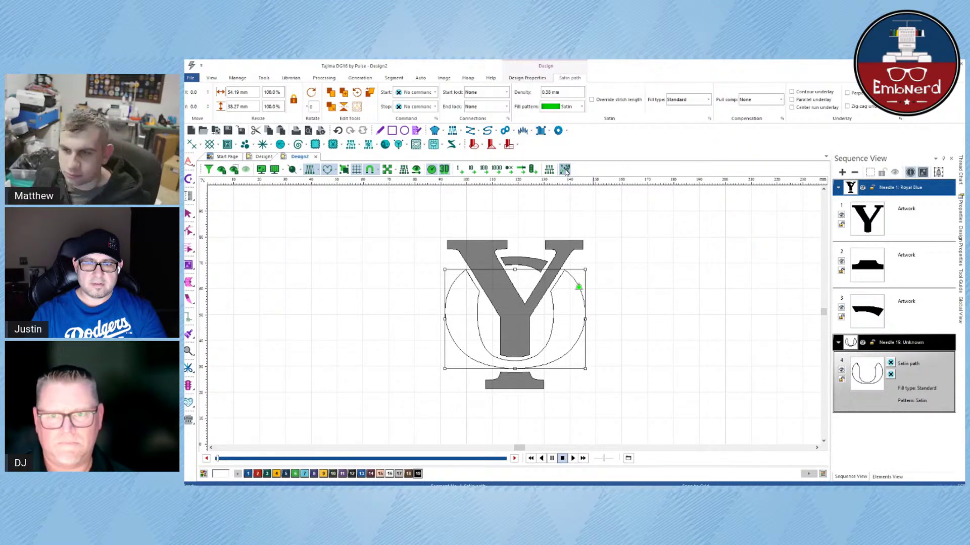
Add a stitch direction line along each of the U-shaped satin path's two slanted upper ends
{"action": "left_click", "coordinate": [189, 282]}
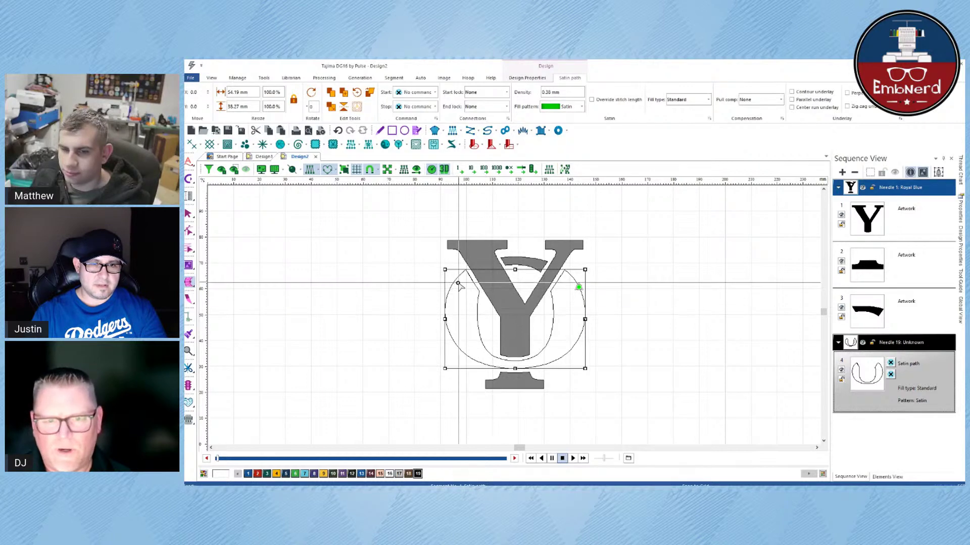
{"action": "left_click", "coordinate": [466, 270]}
{"action": "left_click", "coordinate": [478, 292]}
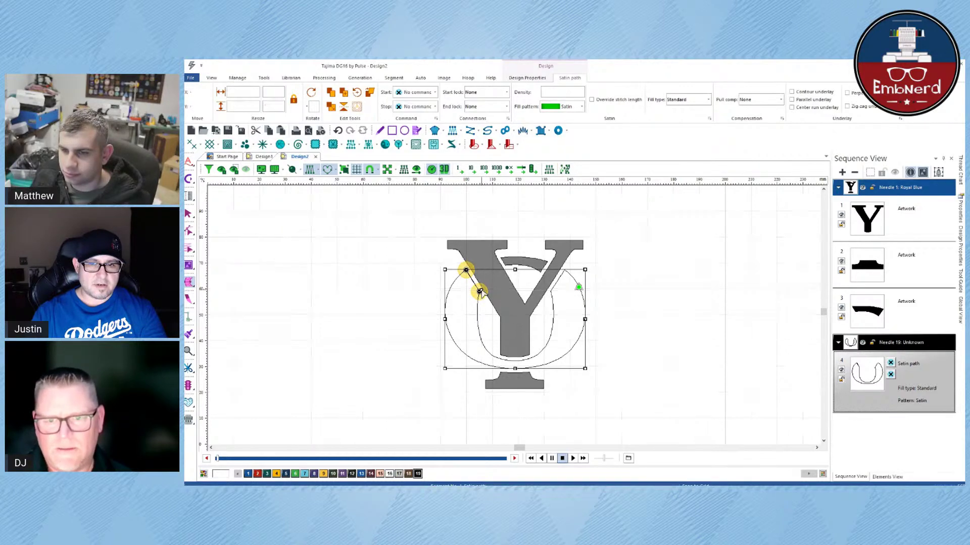
{"action": "left_click", "coordinate": [565, 270]}
{"action": "left_click", "coordinate": [551, 292]}
Add four more direction lines across the U, two on its right arm and two across the narrow bottom curve
{"action": "left_click", "coordinate": [584, 304]}
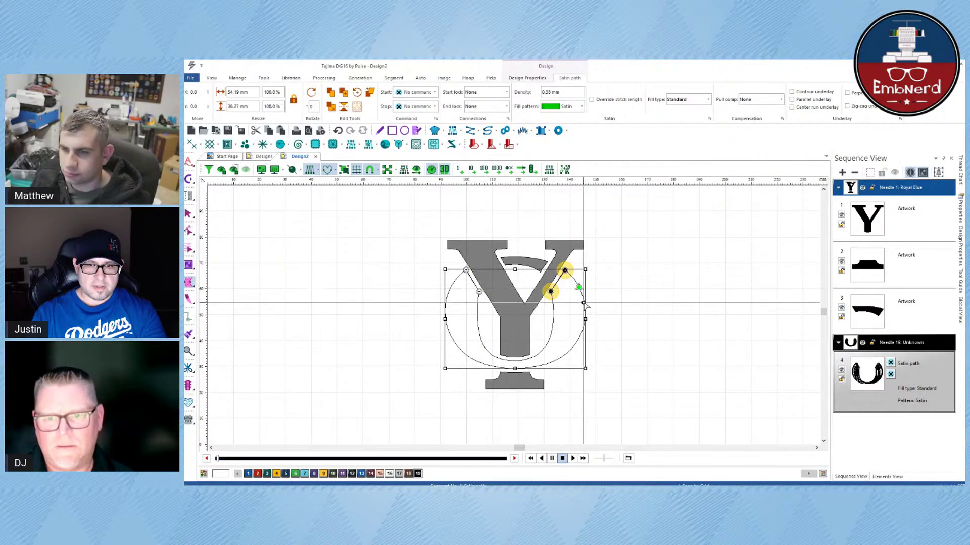
{"action": "left_click", "coordinate": [553, 306]}
{"action": "left_click", "coordinate": [570, 350]}
{"action": "left_click", "coordinate": [549, 340]}
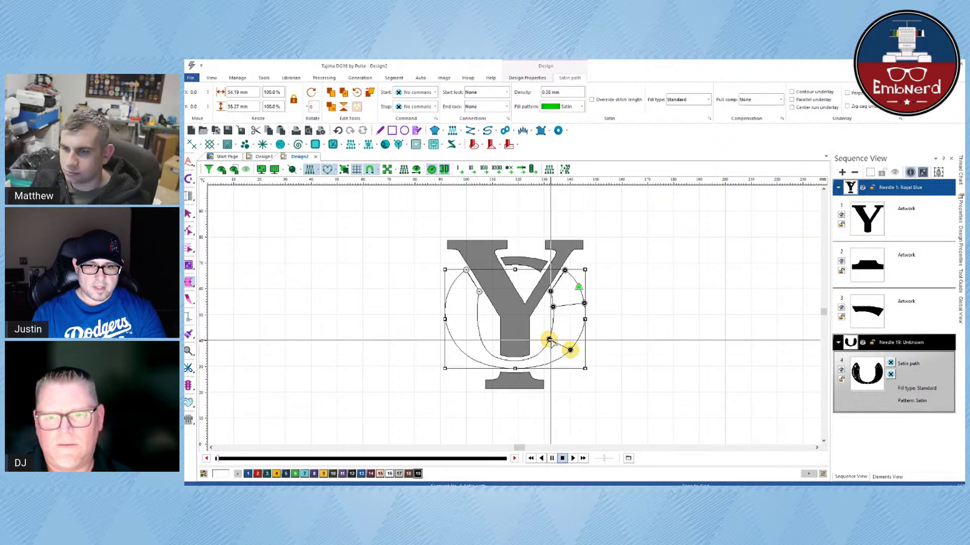
{"action": "left_click", "coordinate": [538, 366]}
{"action": "left_click", "coordinate": [534, 357]}
{"action": "left_click", "coordinate": [488, 365]}
{"action": "left_click", "coordinate": [491, 355]}
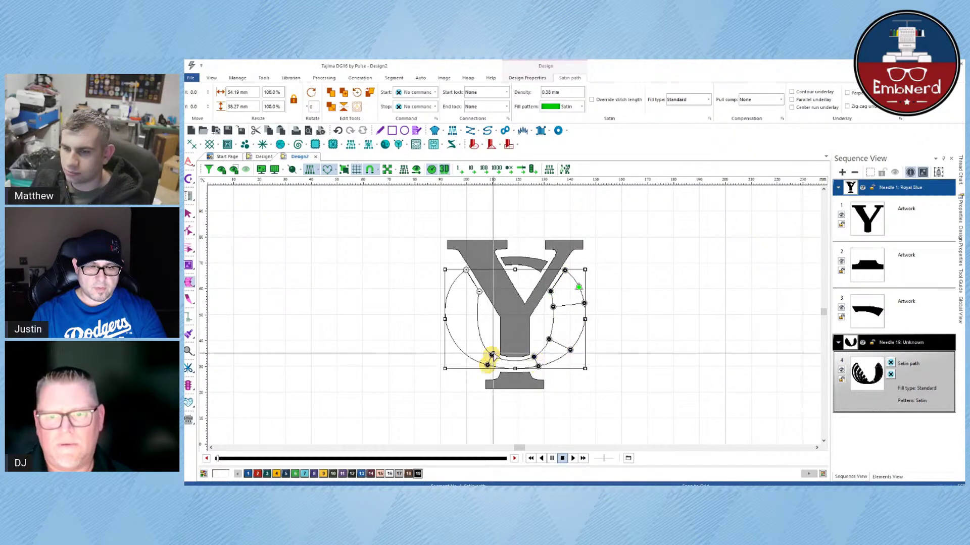
Add two direction lines across the U's left arm and generate its satin stitches
{"action": "left_click", "coordinate": [448, 331]}
{"action": "left_click", "coordinate": [478, 327]}
{"action": "left_click", "coordinate": [447, 295]}
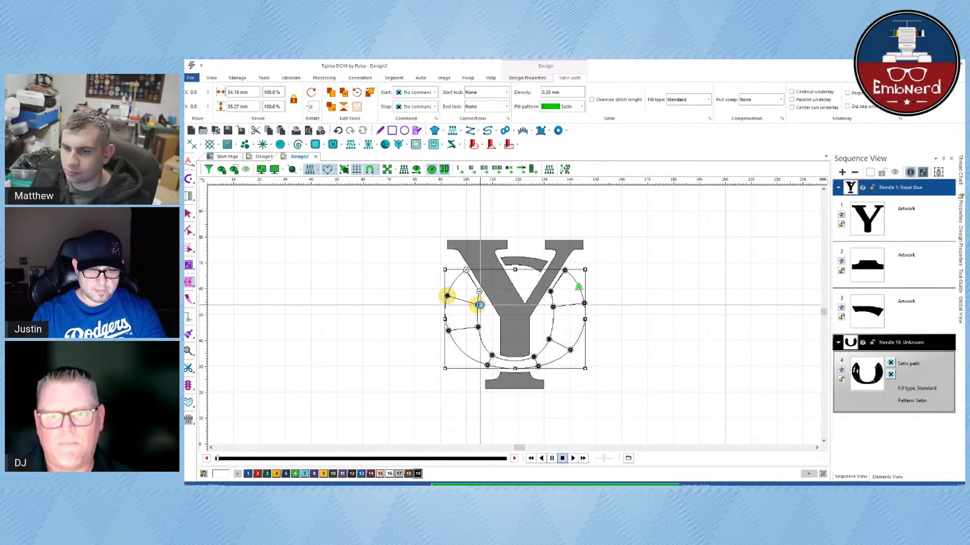
{"action": "left_click", "coordinate": [477, 304]}
{"action": "key", "text": "Return"}
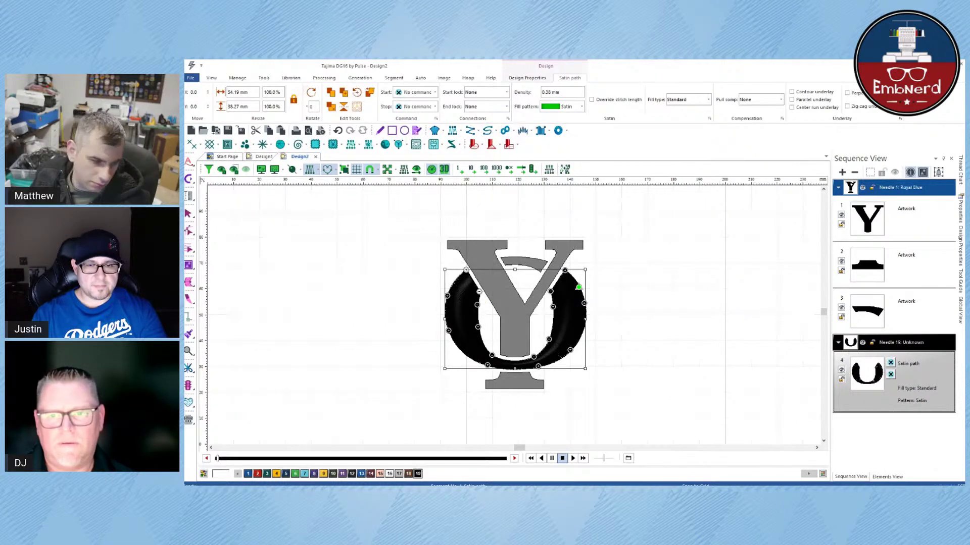
Recolor the U-shaped satin path with needle 7, Robin Egg Blue
{"action": "key", "text": "z"}
{"action": "left_click_drag", "start_coordinate": [415, 234], "coordinate": [662, 392]}
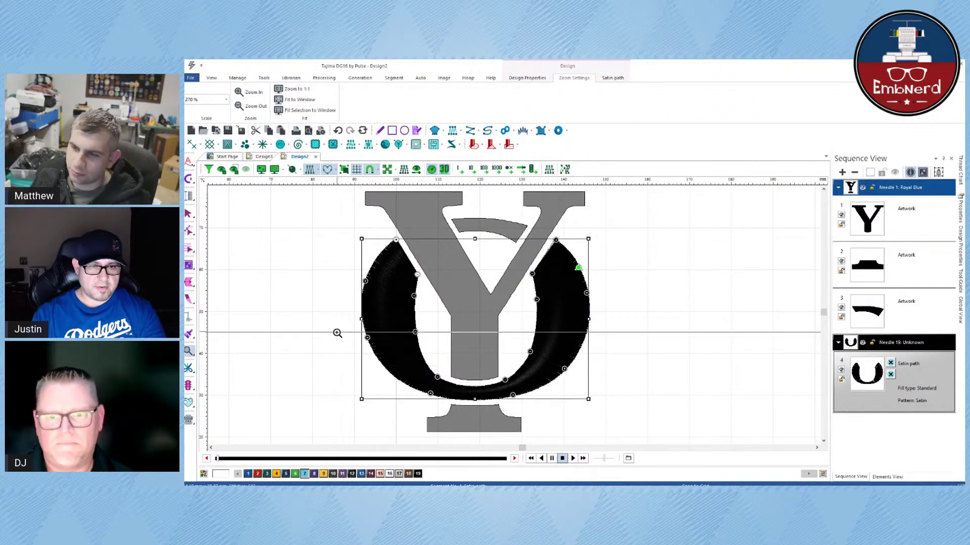
{"action": "left_click", "coordinate": [188, 214]}
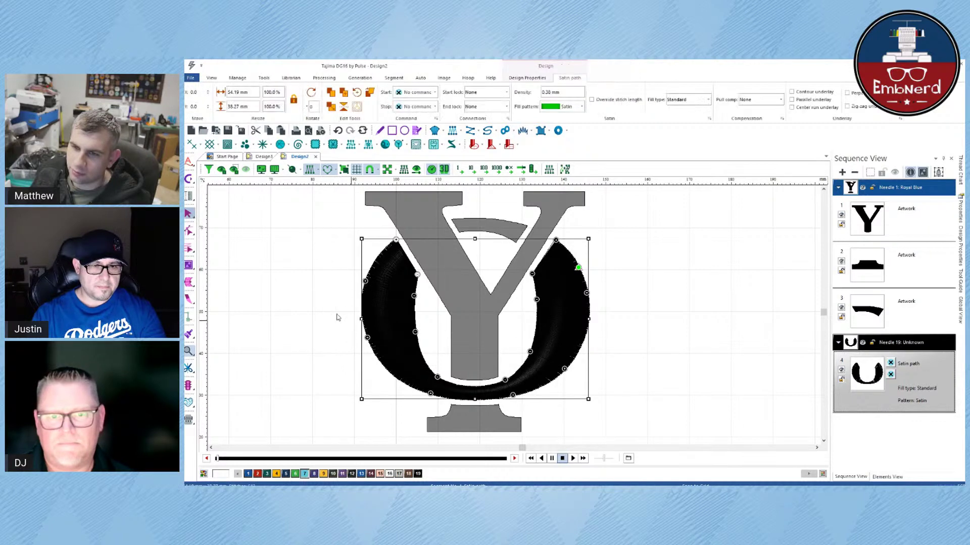
{"action": "left_click", "coordinate": [304, 474]}
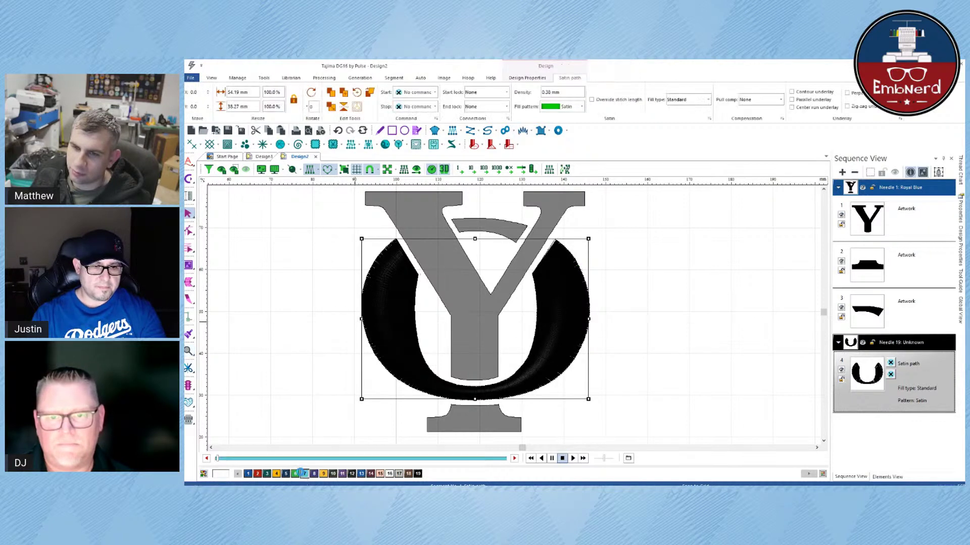
{"action": "left_click", "coordinate": [309, 402]}
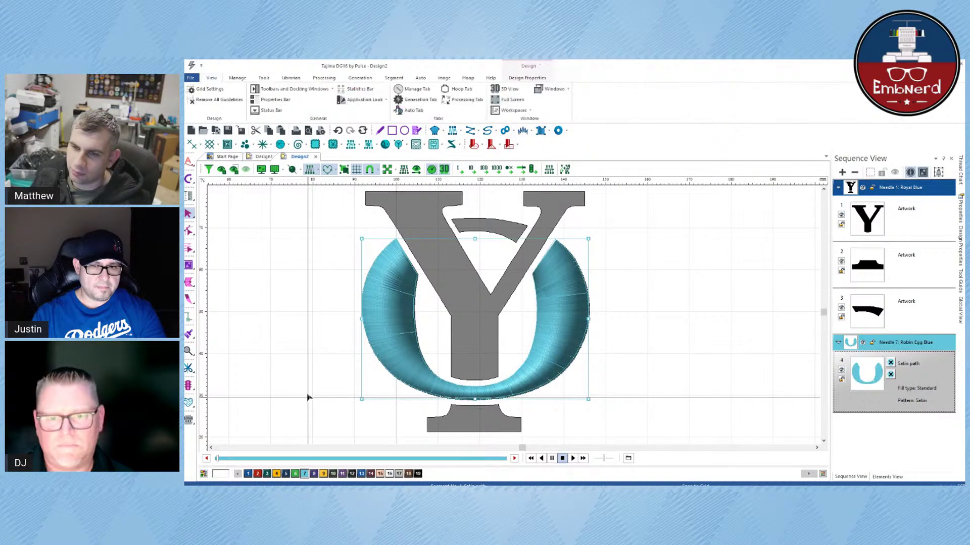
Convert the Y artwork to a Satin path and slice its upper-left serif off as a separate segment
{"action": "left_click", "coordinate": [515, 327]}
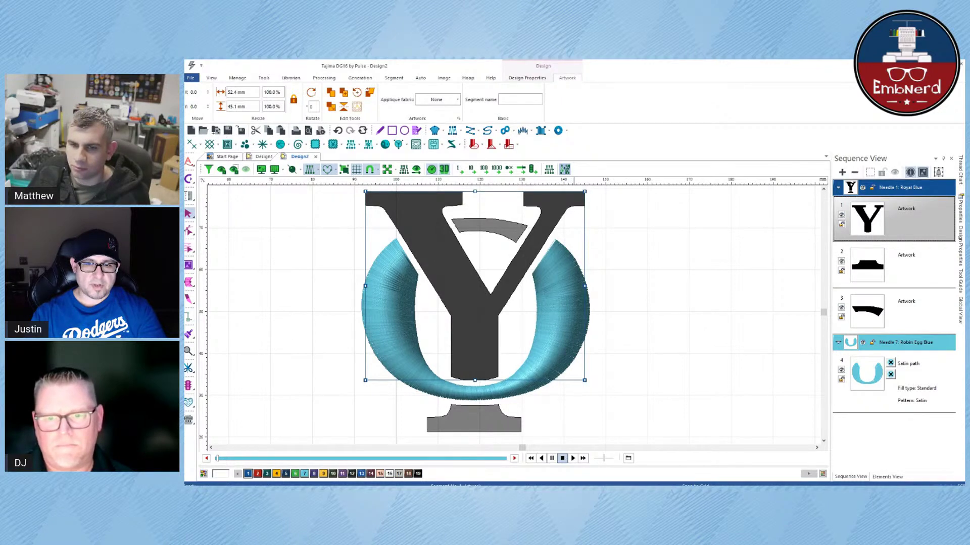
{"action": "left_click", "coordinate": [565, 170]}
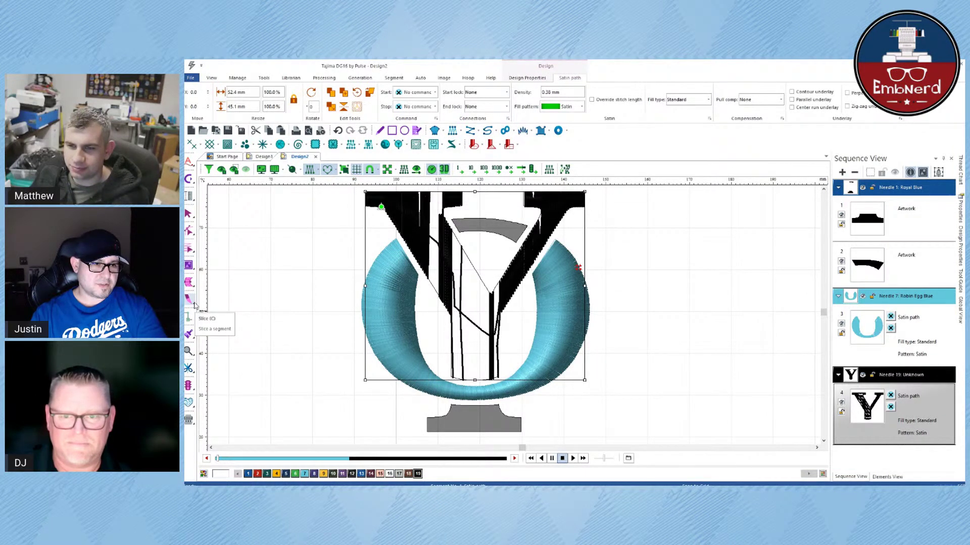
{"action": "left_click", "coordinate": [191, 302]}
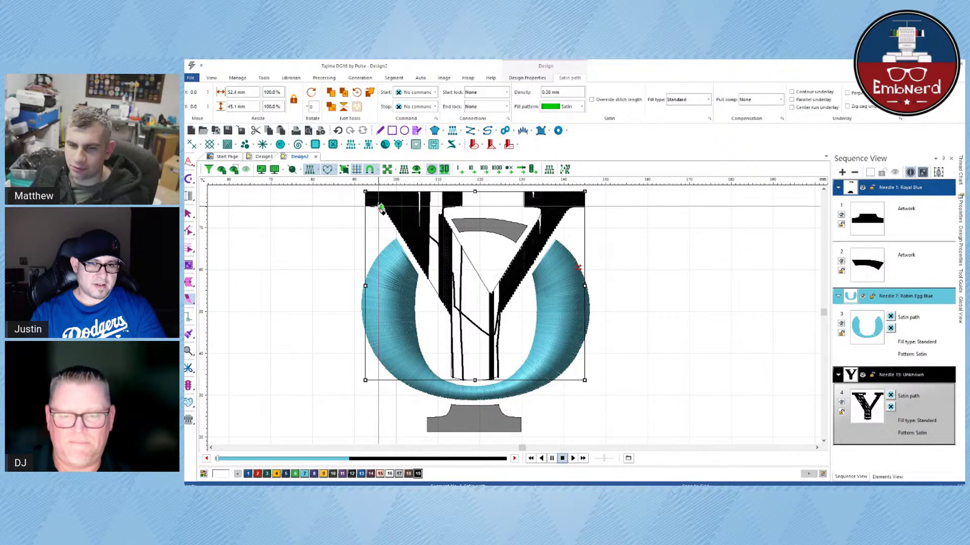
{"action": "left_click", "coordinate": [574, 206]}
{"action": "left_click", "coordinate": [402, 193]}
{"action": "left_click", "coordinate": [371, 206]}
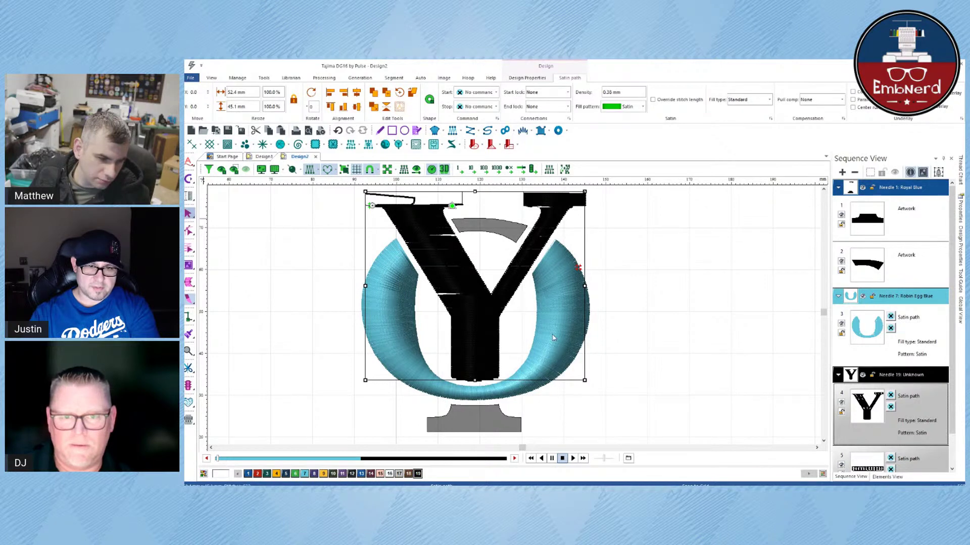
{"action": "left_click_drag", "start_coordinate": [517, 294], "coordinate": [548, 309]}
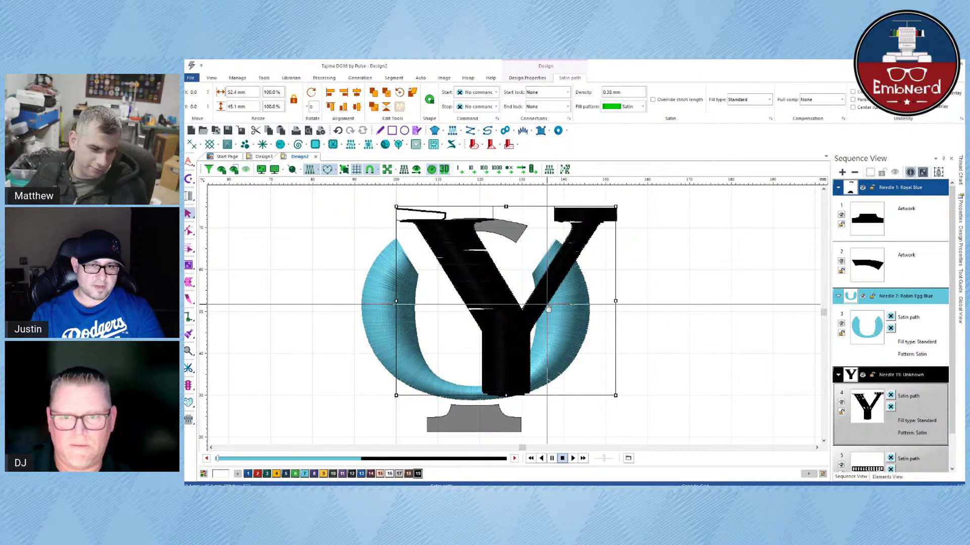
{"action": "key", "text": "ctrl+z"}
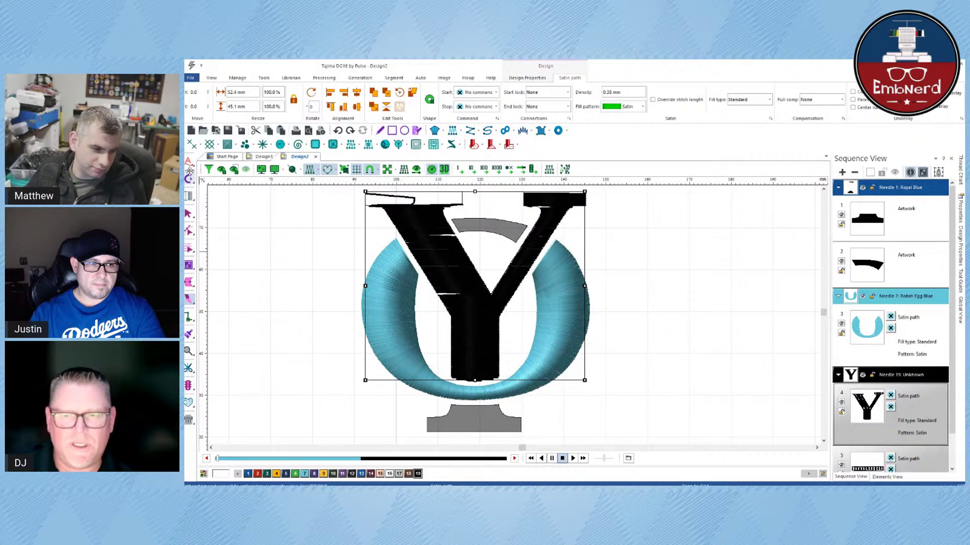
{"action": "left_click", "coordinate": [309, 253]}
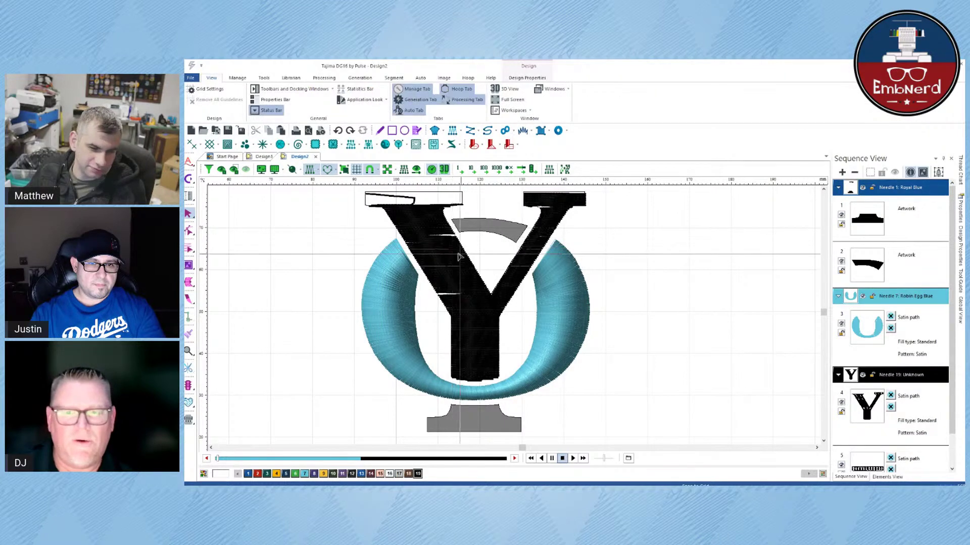
Add a stitch direction line at each end of the sliced upper-left serif and generate its satin stitches
{"action": "left_click", "coordinate": [462, 199]}
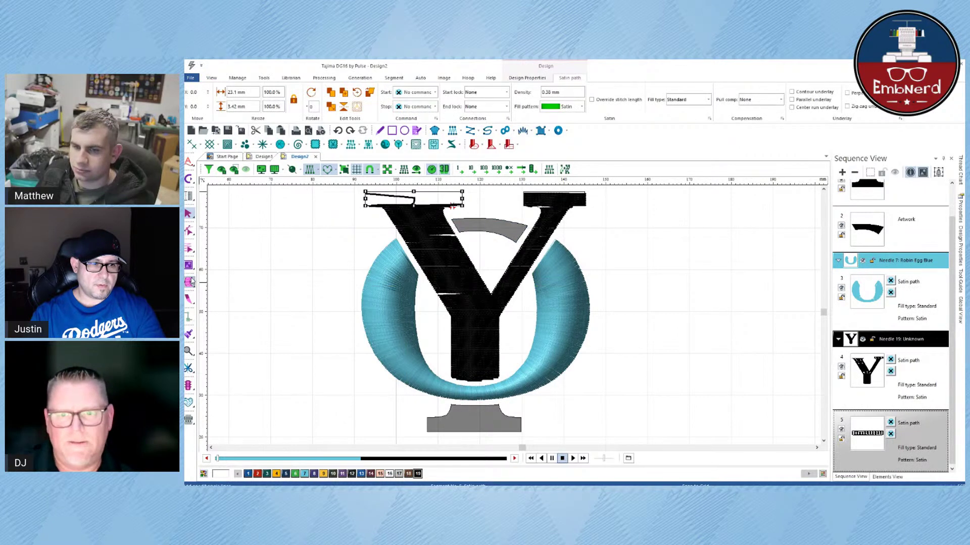
{"action": "left_click", "coordinate": [366, 201]}
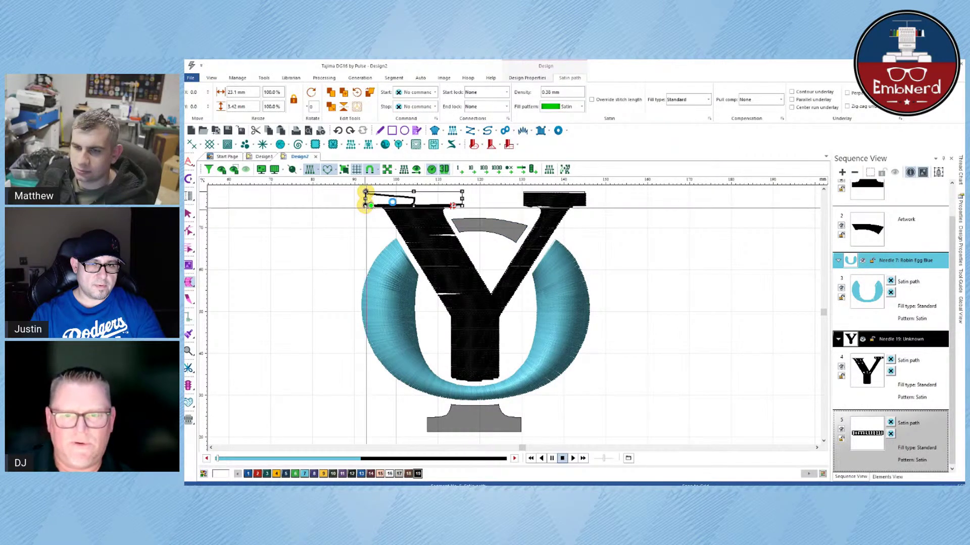
{"action": "left_click", "coordinate": [462, 197]}
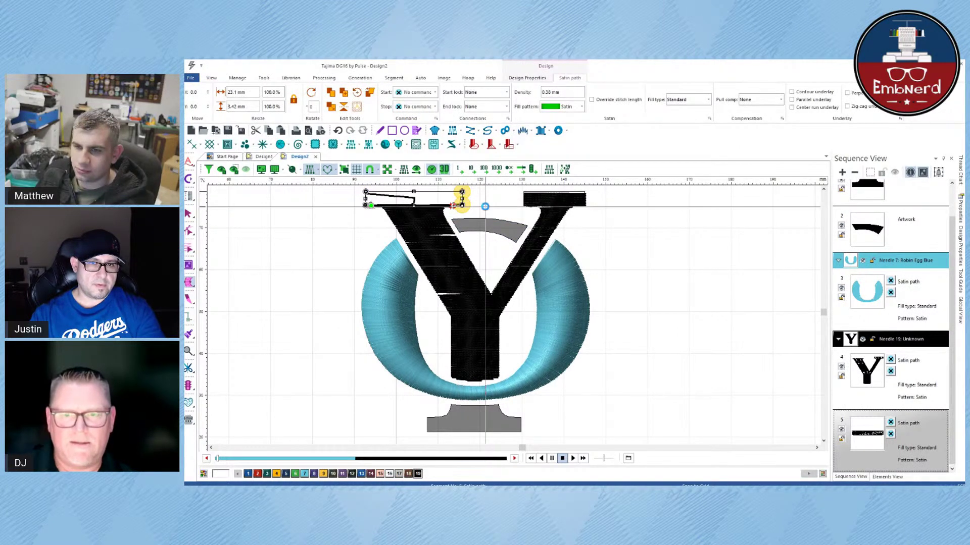
{"action": "key", "text": "Return"}
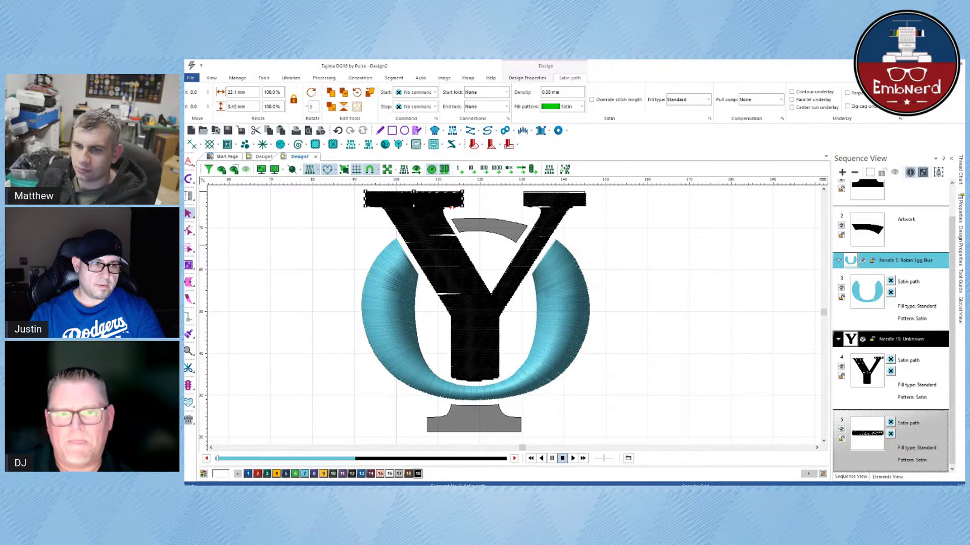
{"action": "left_click", "coordinate": [275, 242]}
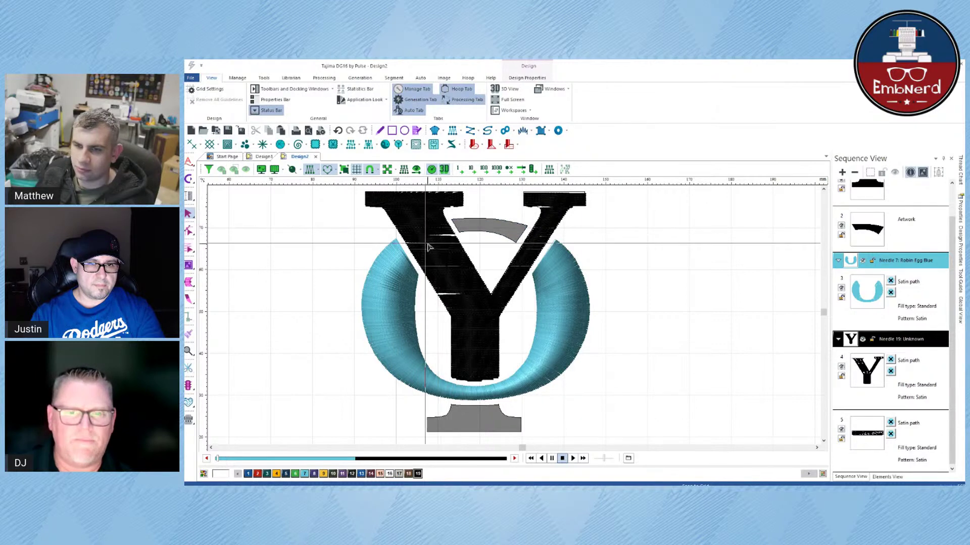
Recolor both the Y and its sliced serif with needle 7, Robin Egg Blue
{"action": "left_click_drag", "start_coordinate": [323, 201], "coordinate": [602, 219]}
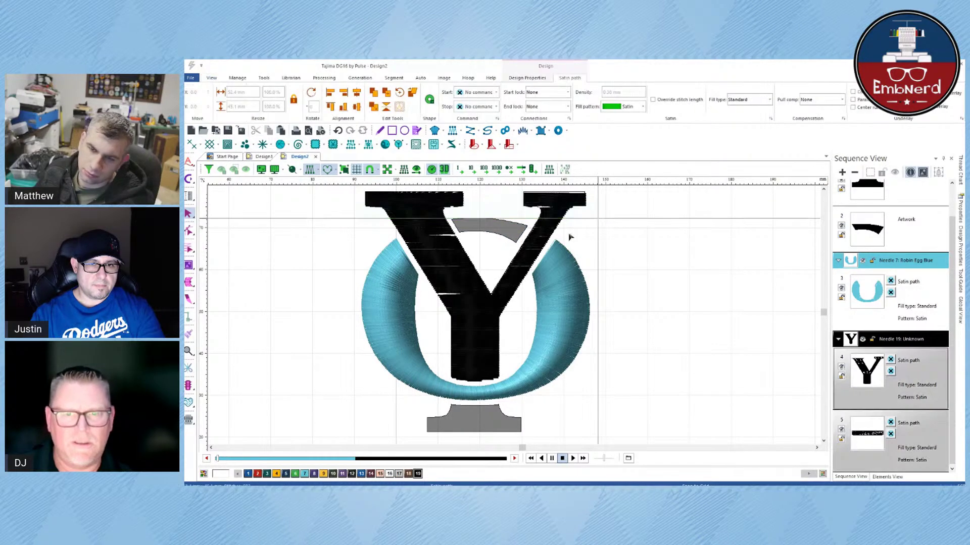
{"action": "left_click", "coordinate": [304, 473]}
{"action": "left_click", "coordinate": [331, 316]}
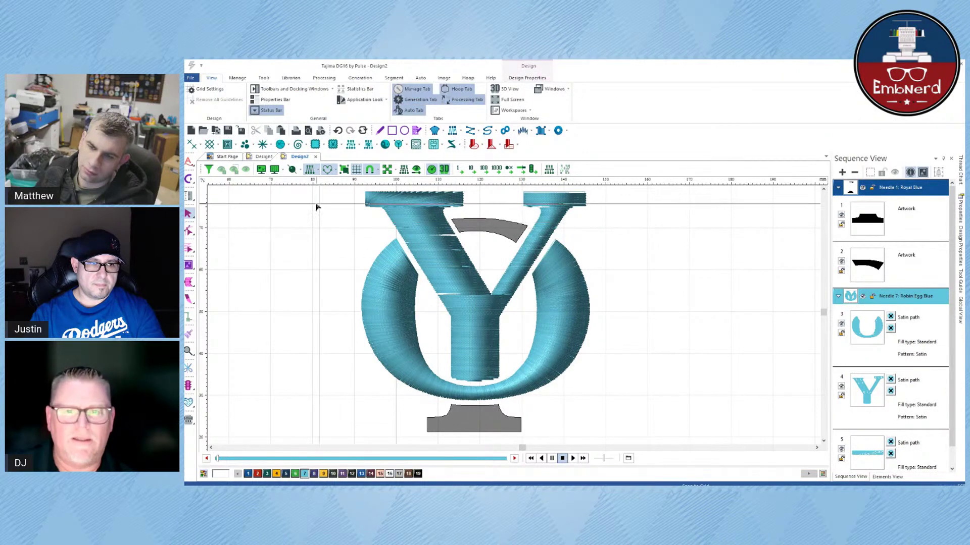
{"action": "left_click", "coordinate": [413, 198]}
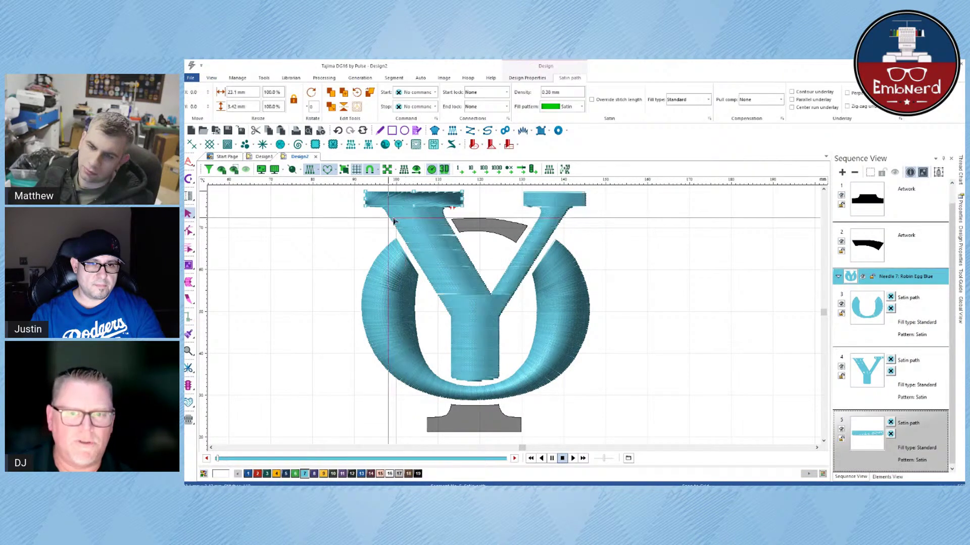
{"action": "left_click_drag", "start_coordinate": [330, 202], "coordinate": [483, 220]}
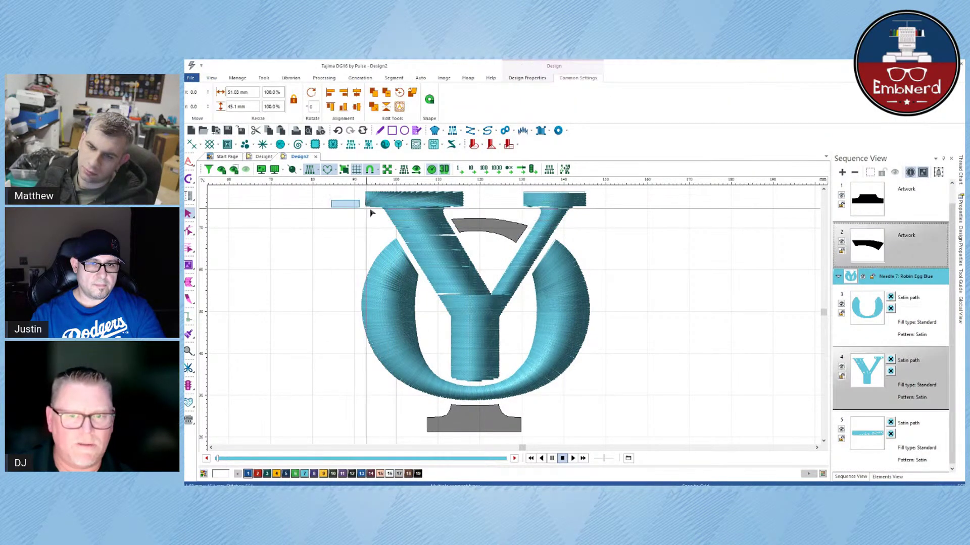
{"action": "left_click", "coordinate": [406, 198], "text": "ctrl"}
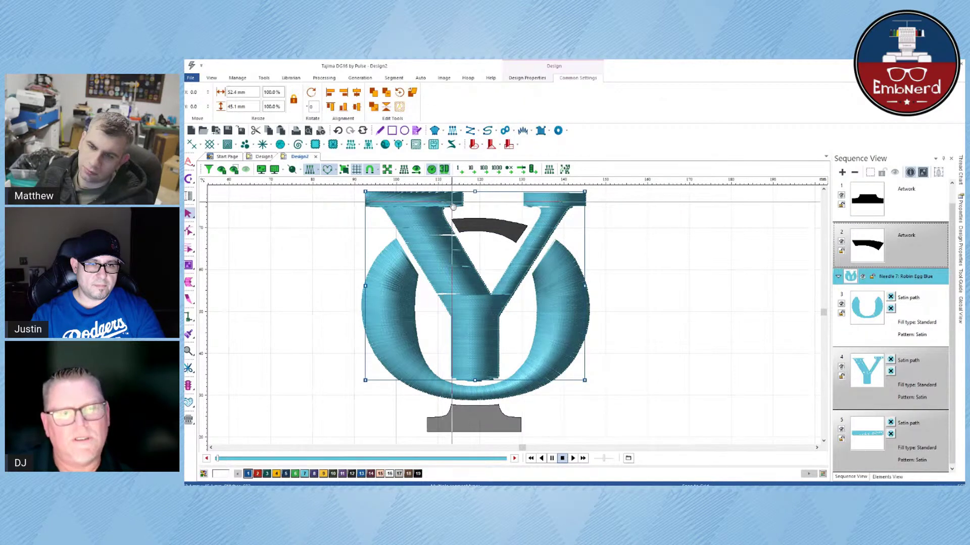
{"action": "left_click", "coordinate": [325, 218]}
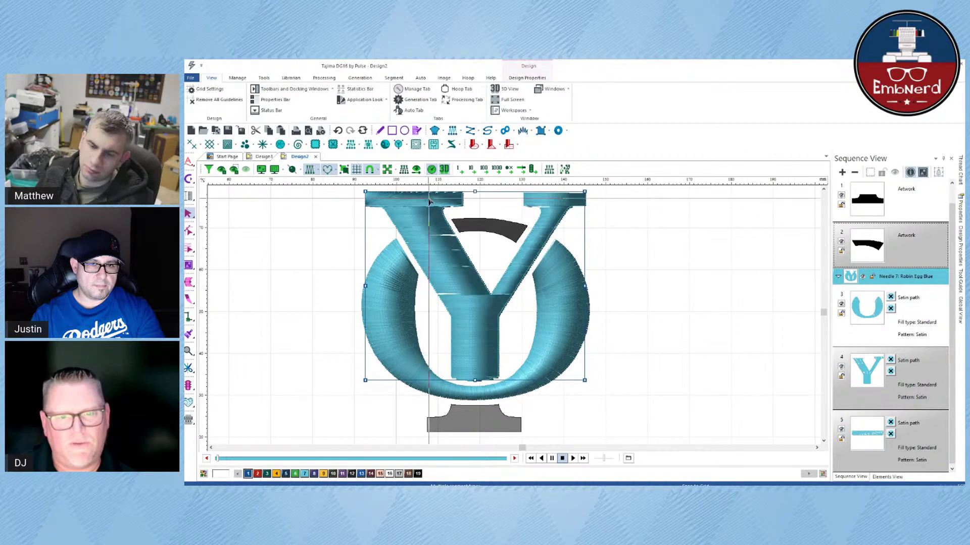
Place four stitch direction lines across the Y's upper-left serif, from one end to the other, and regenerate its stitches
{"action": "left_click", "coordinate": [383, 199]}
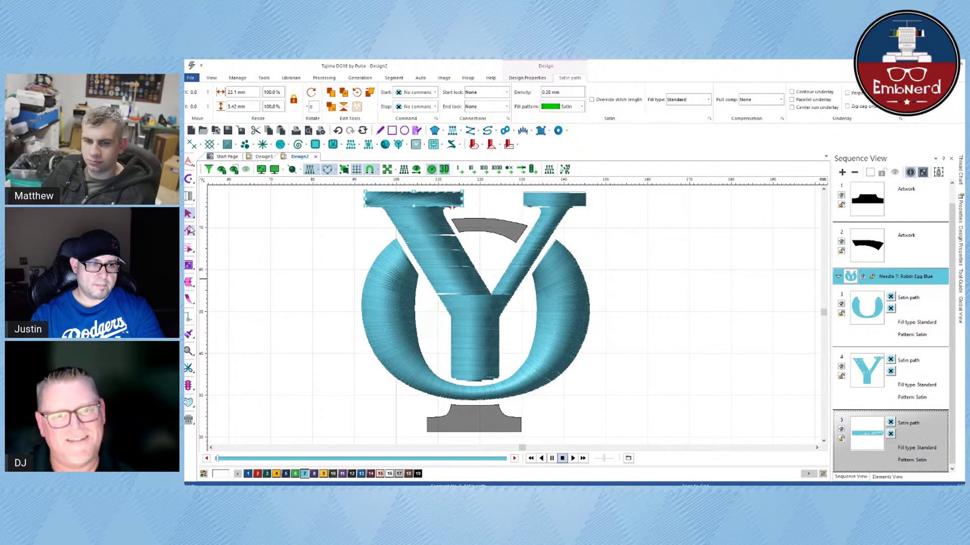
{"action": "left_click", "coordinate": [365, 206]}
{"action": "left_click", "coordinate": [411, 193]}
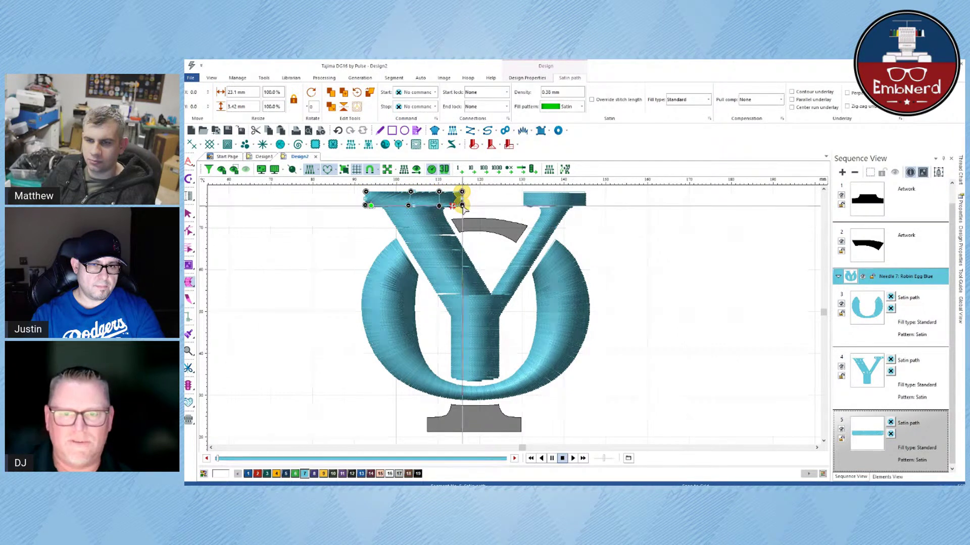
{"action": "key", "text": "Return"}
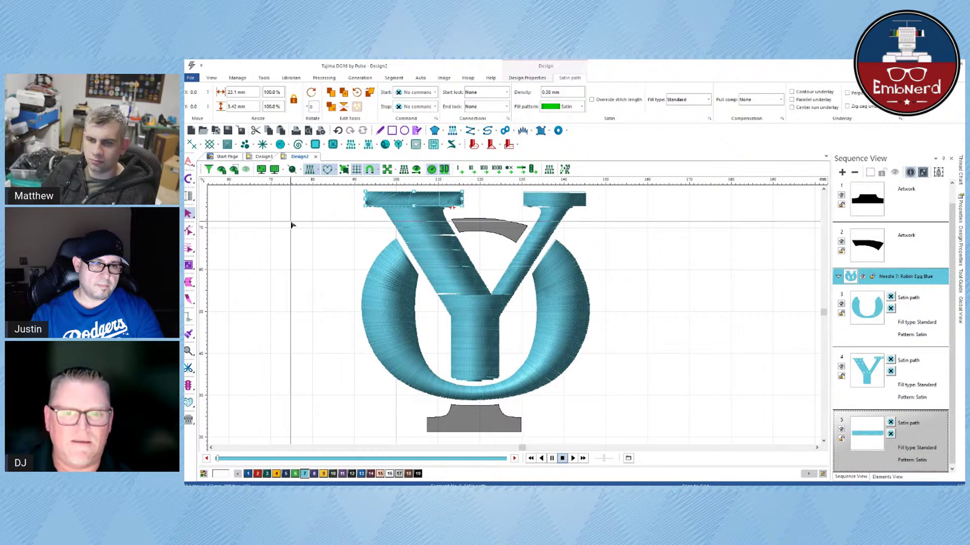
Examine the satin stitching on the Y's serifs, diagonal strokes and central junction at close range
{"action": "scroll", "coordinate": [452, 256], "scroll_direction": "up", "scroll_amount": 2}
{"action": "scroll", "coordinate": [452, 256], "scroll_direction": "up", "scroll_amount": 1}
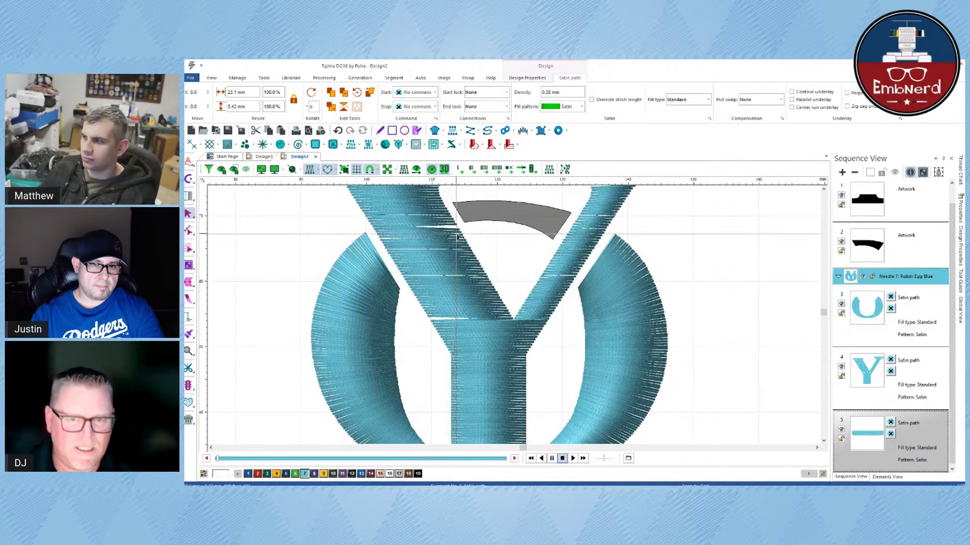
{"action": "scroll", "coordinate": [453, 256], "scroll_direction": "down", "scroll_amount": 4}
{"action": "scroll", "coordinate": [428, 200], "scroll_direction": "up", "scroll_amount": 3}
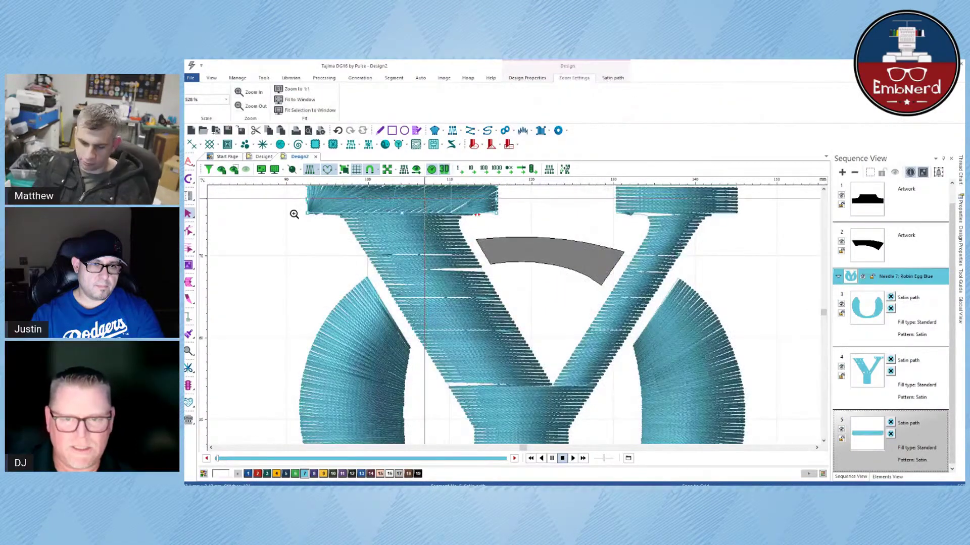
{"action": "left_click", "coordinate": [190, 231]}
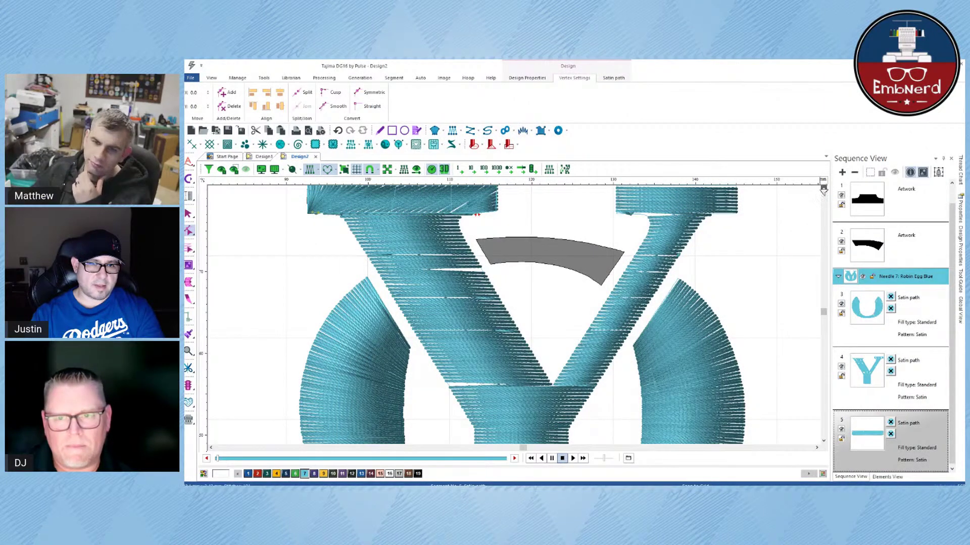
{"action": "left_click", "coordinate": [823, 188]}
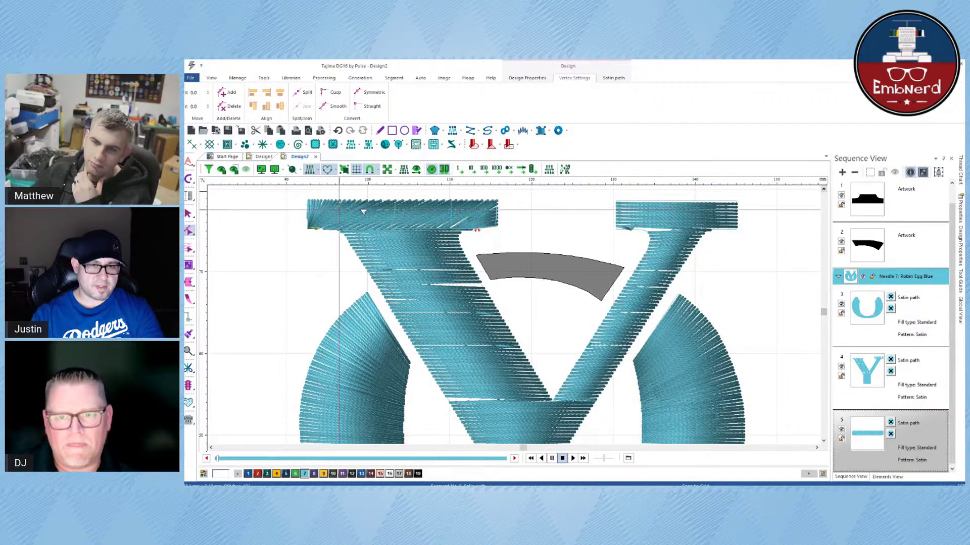
{"action": "scroll", "coordinate": [606, 329], "scroll_direction": "down", "scroll_amount": 1}
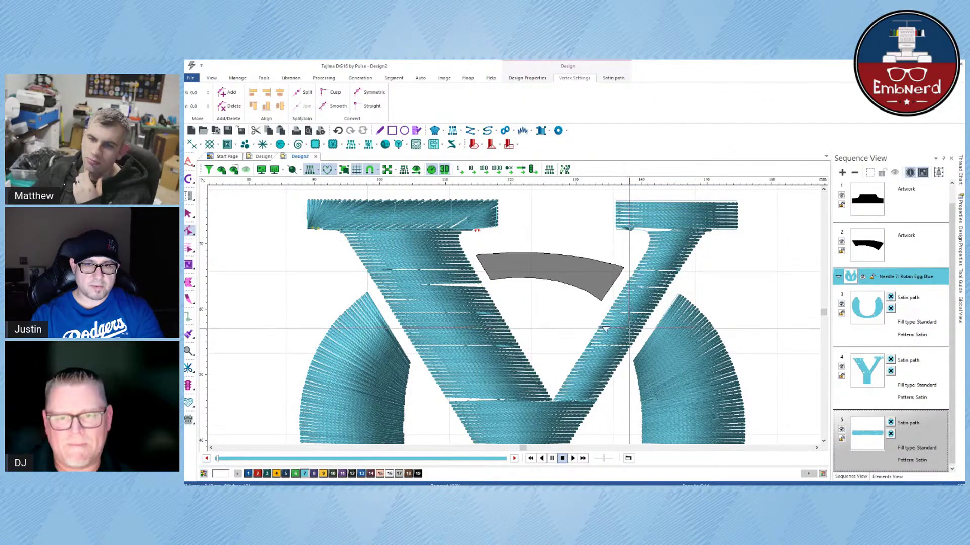
{"action": "scroll", "coordinate": [605, 328], "scroll_direction": "down", "scroll_amount": 3}
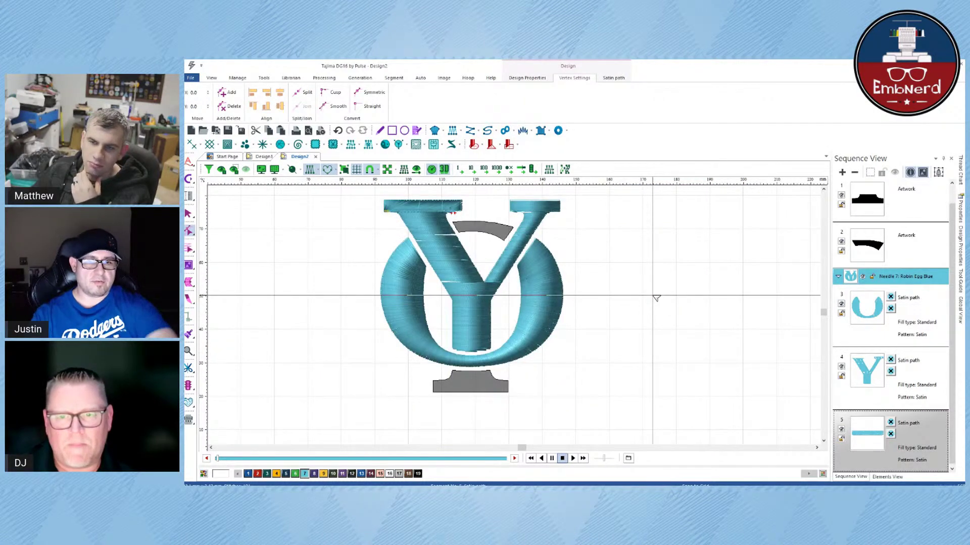